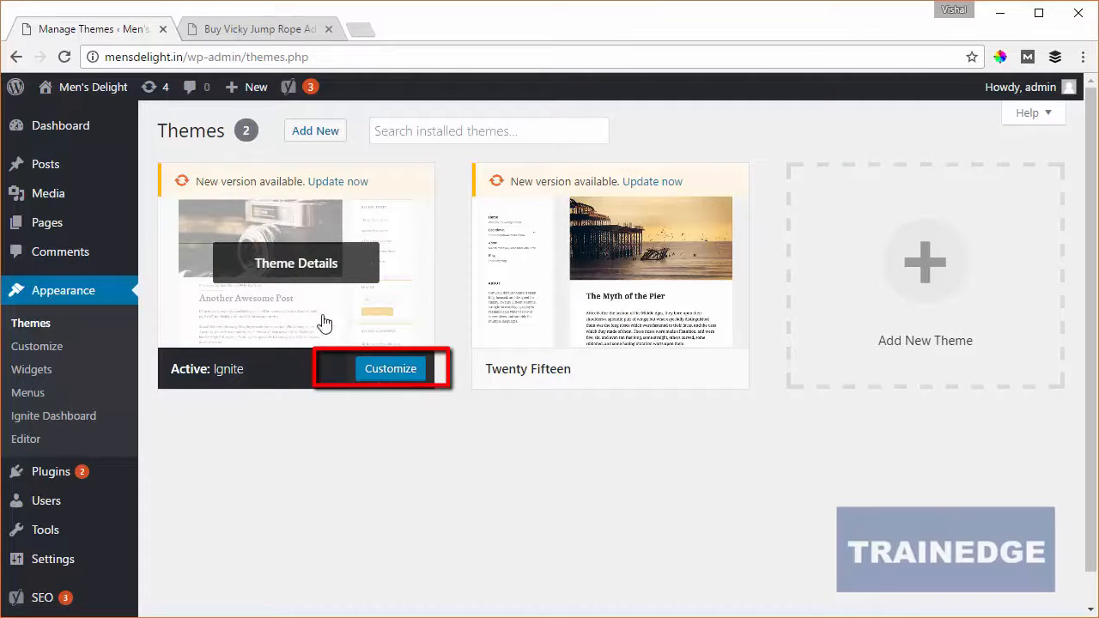
# - Open the Ignite theme's customizer and look through its Logo and Social Media Icons settings
pyautogui.click(388, 383)
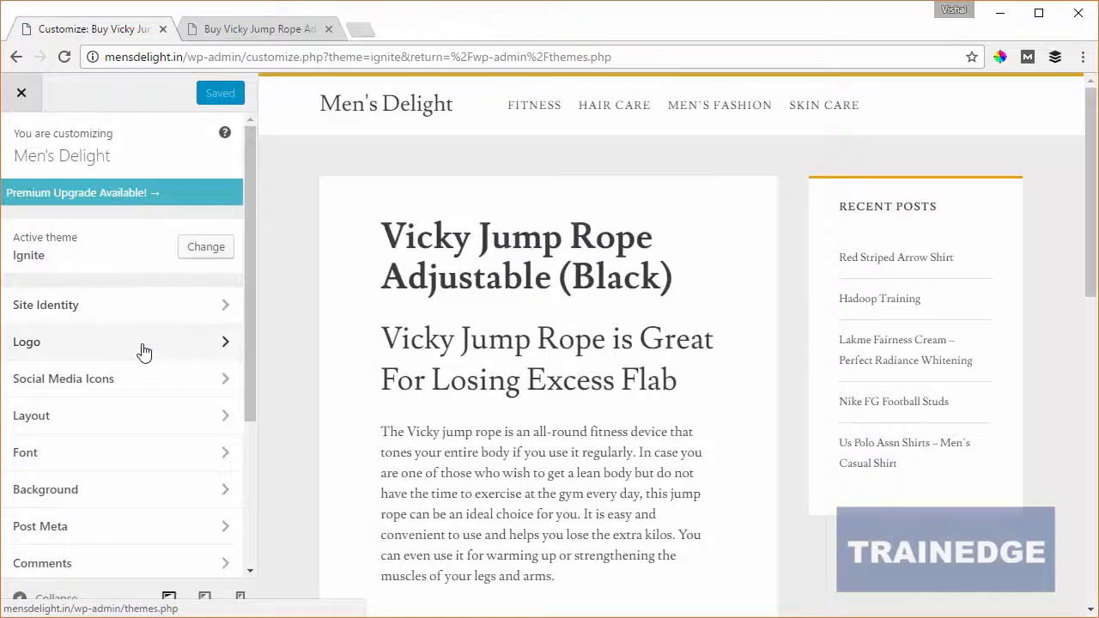
pyautogui.click(143, 348)
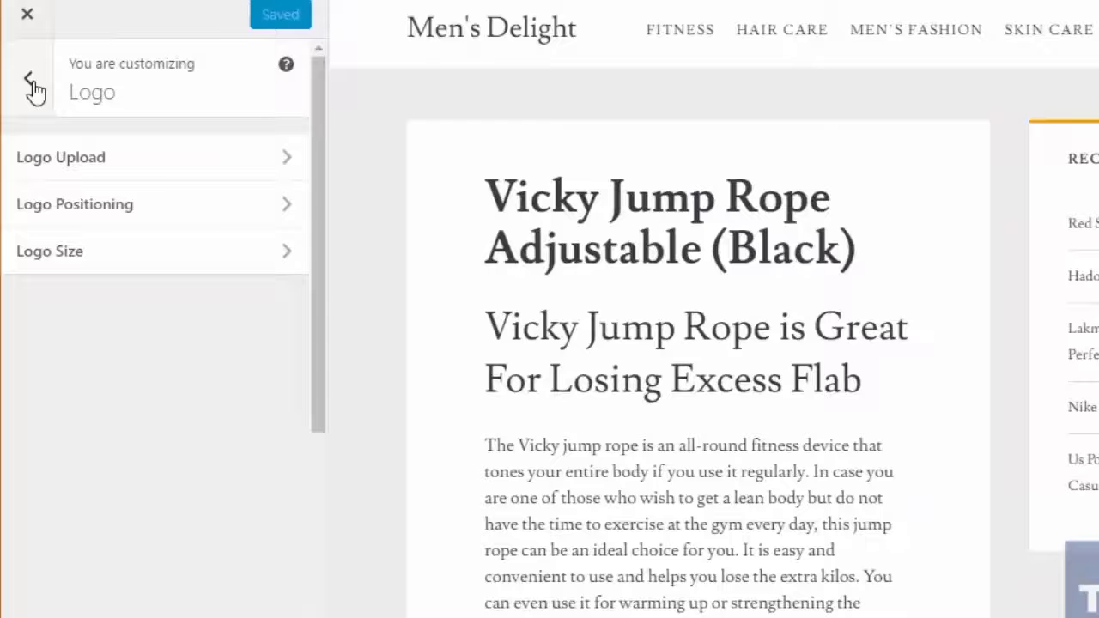
pyautogui.click(23, 143)
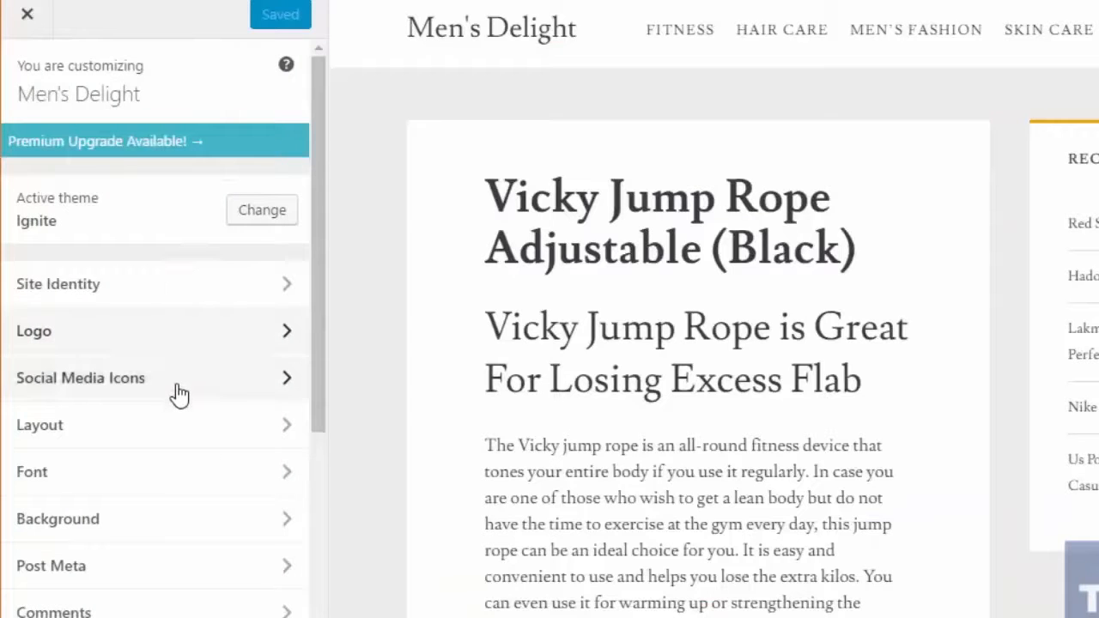
pyautogui.click(177, 391)
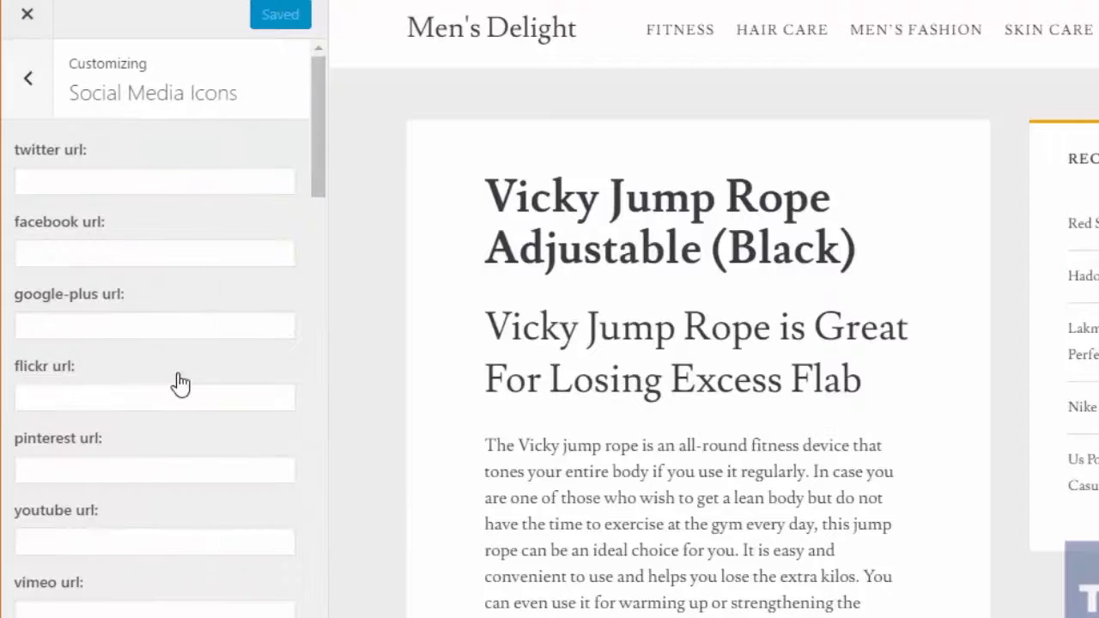
pyautogui.click(29, 79)
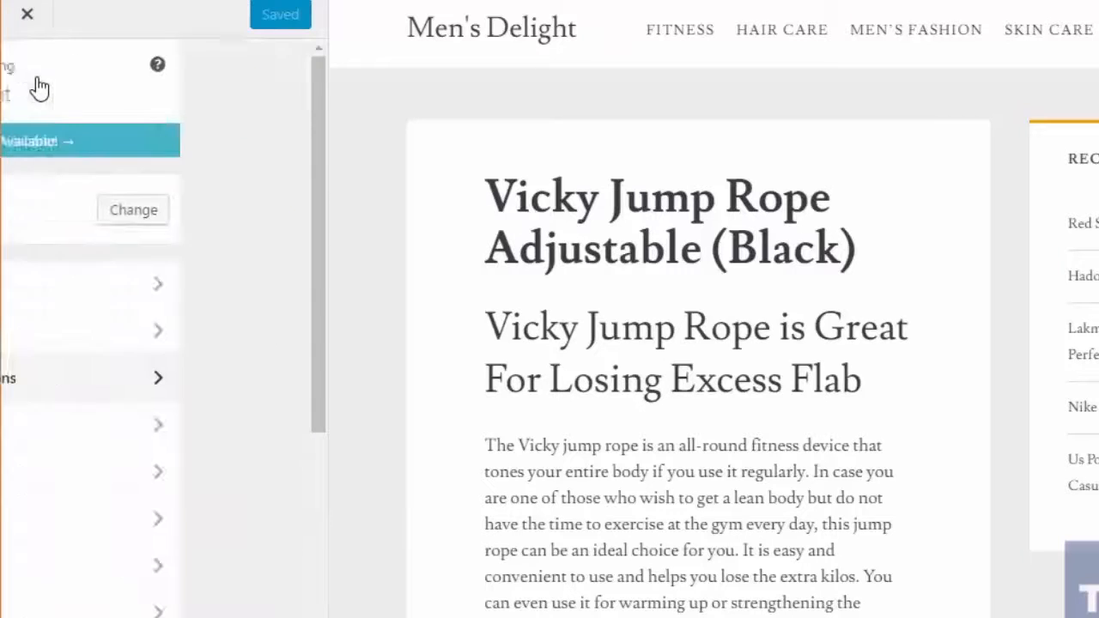
pyautogui.scroll(-2, 216, 334)
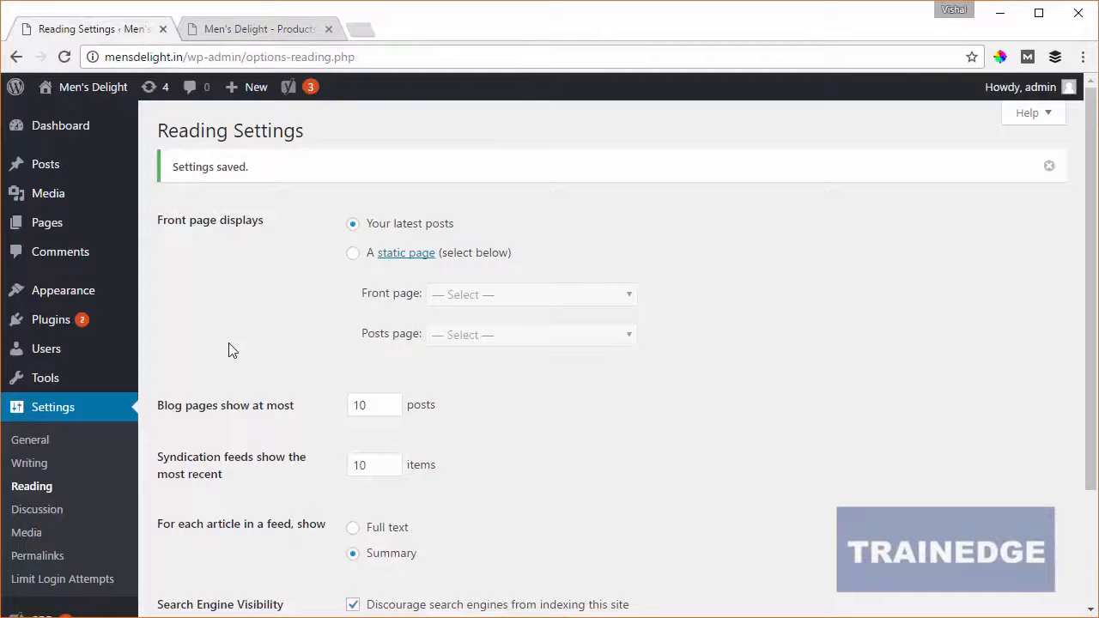
# - Open the menu editor and compare the Main menu's structure with the navigation on the live site
pyautogui.moveTo(103, 302)
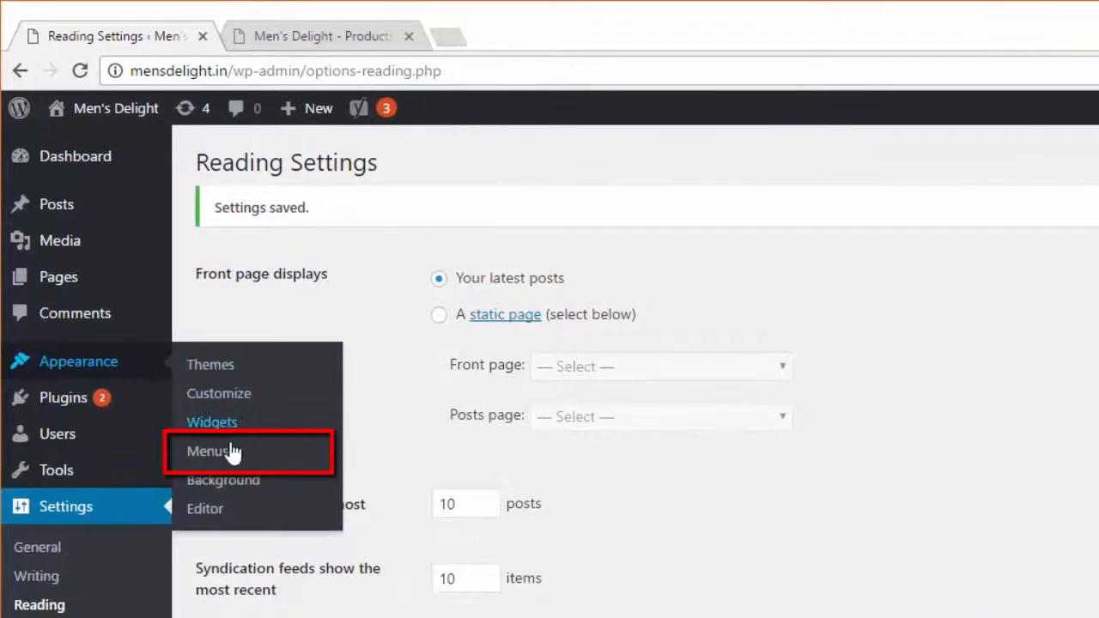
pyautogui.click(210, 453)
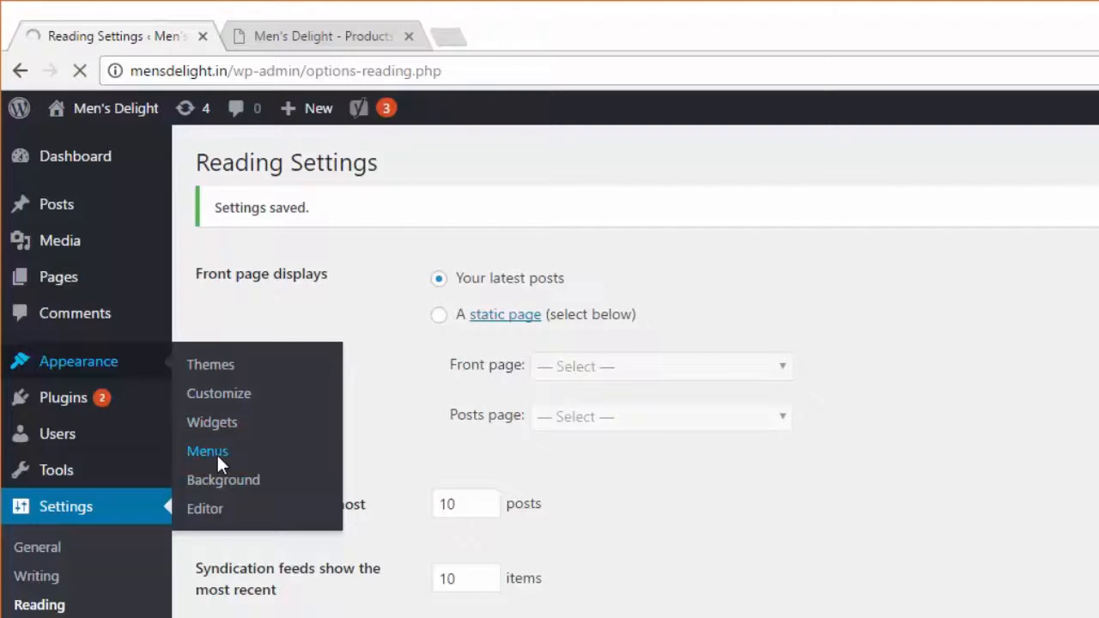
pyautogui.click(356, 41)
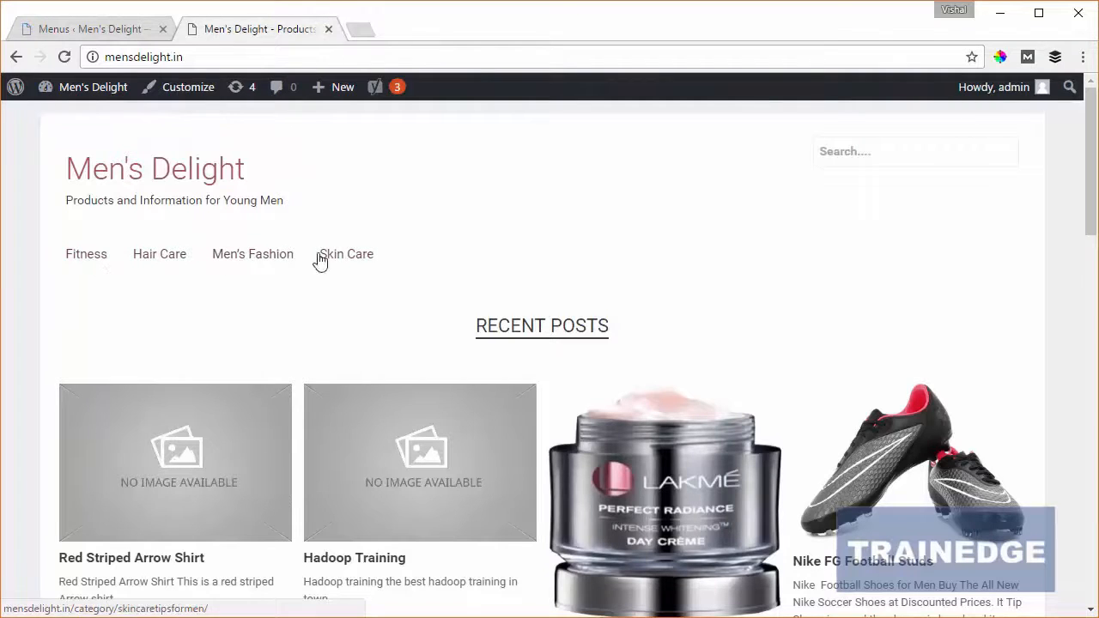
pyautogui.click(135, 30)
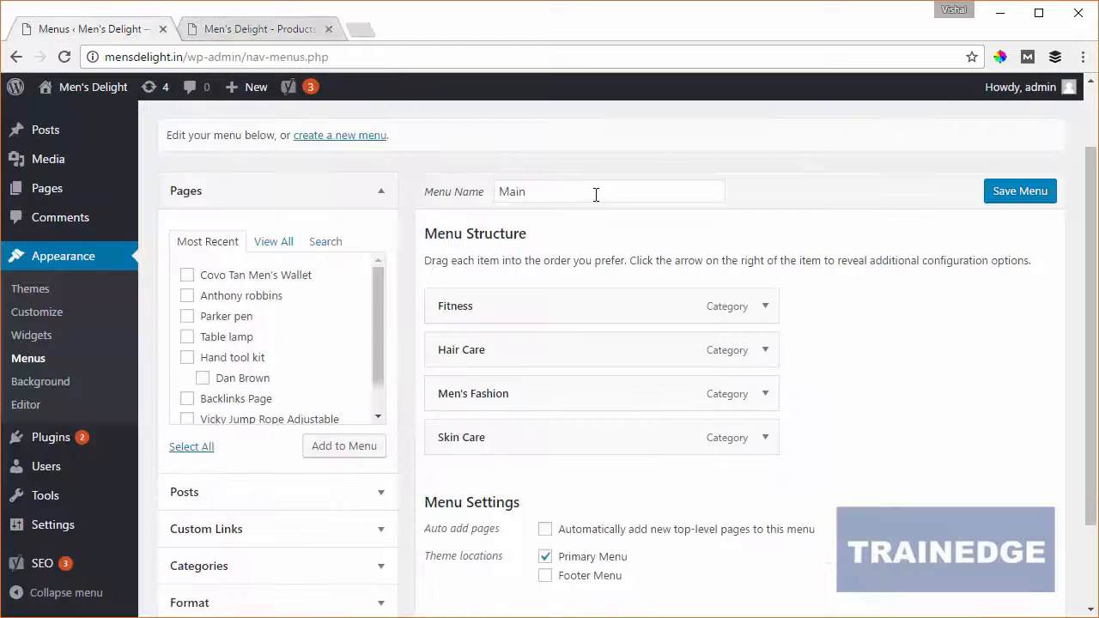
pyautogui.scroll(1, 530, 184)
pyautogui.click(257, 28)
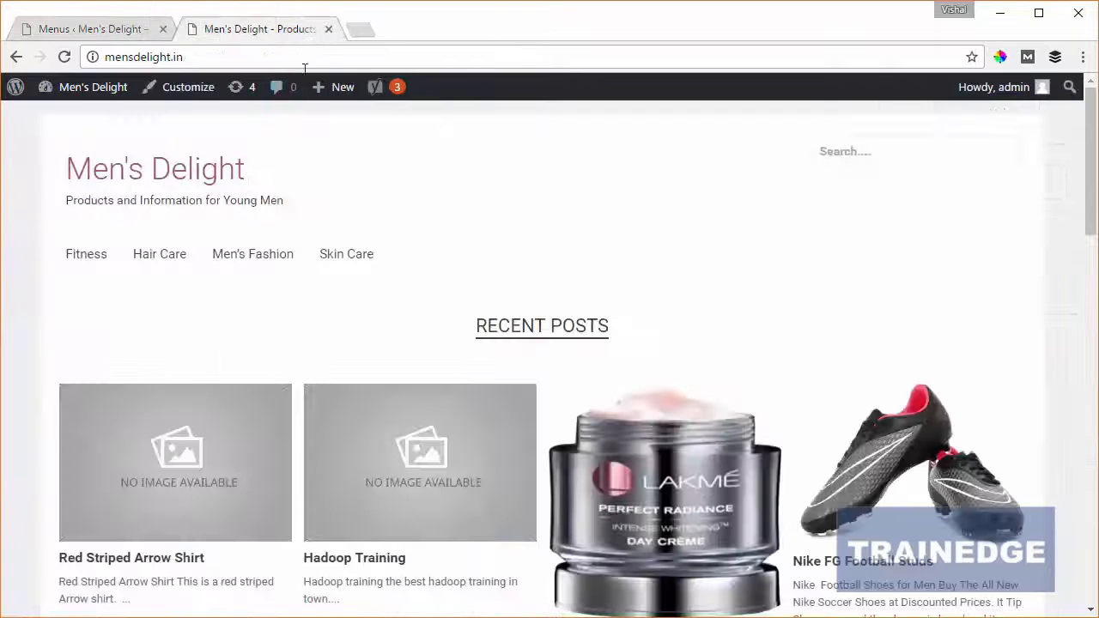
pyautogui.click(106, 35)
pyautogui.scroll(-1, 929, 439)
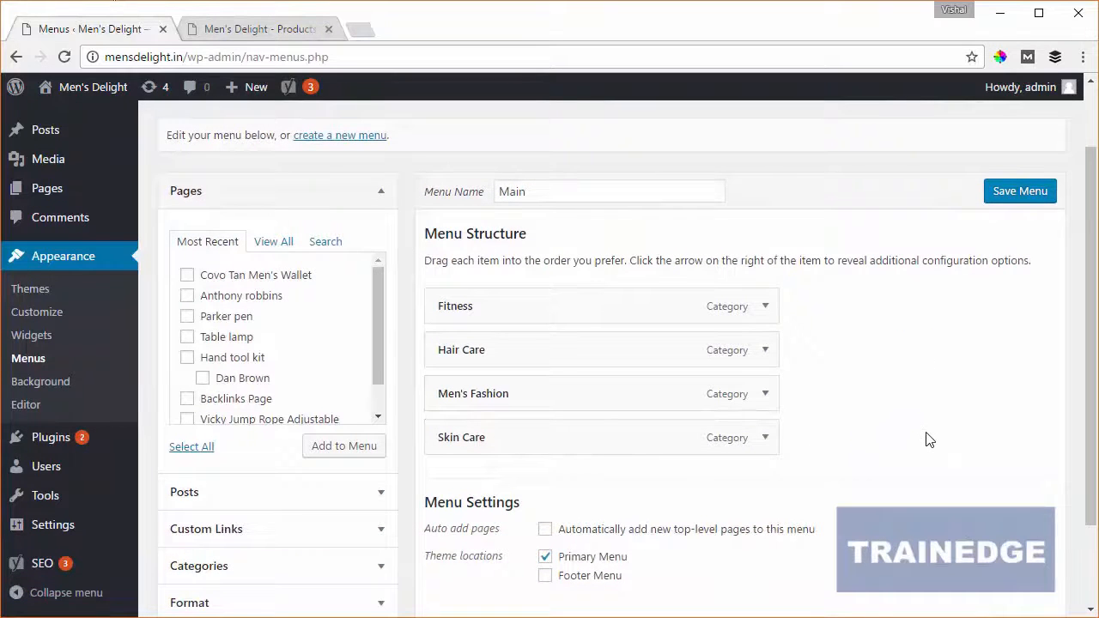
# - Add the Table lamp page to the Main menu
pyautogui.scroll(-2, 929, 440)
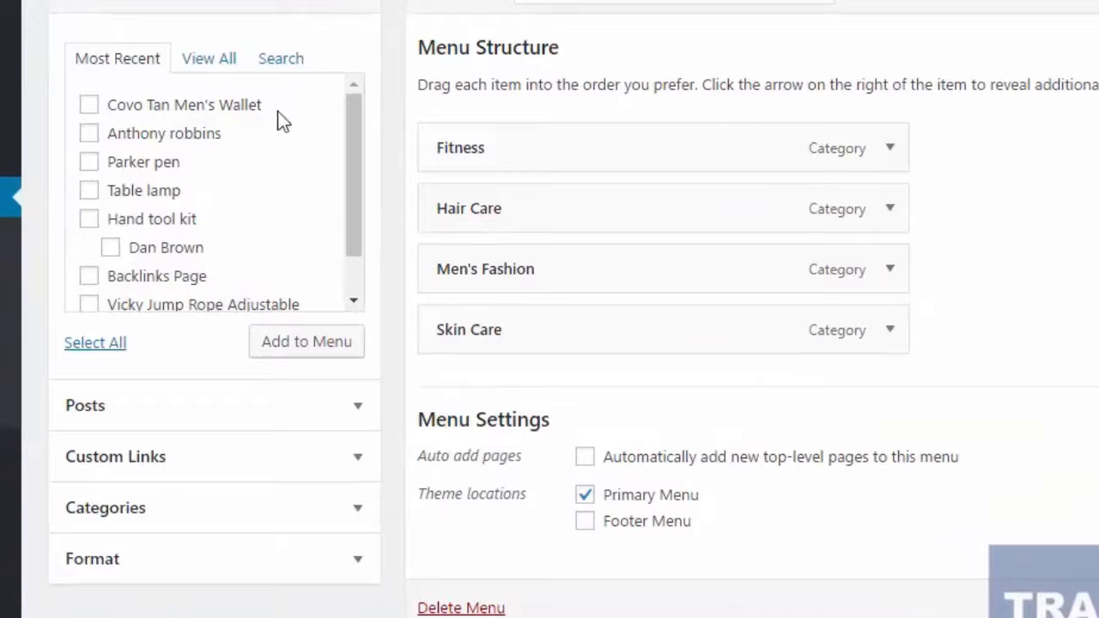
pyautogui.click(90, 191)
pyautogui.click(329, 352)
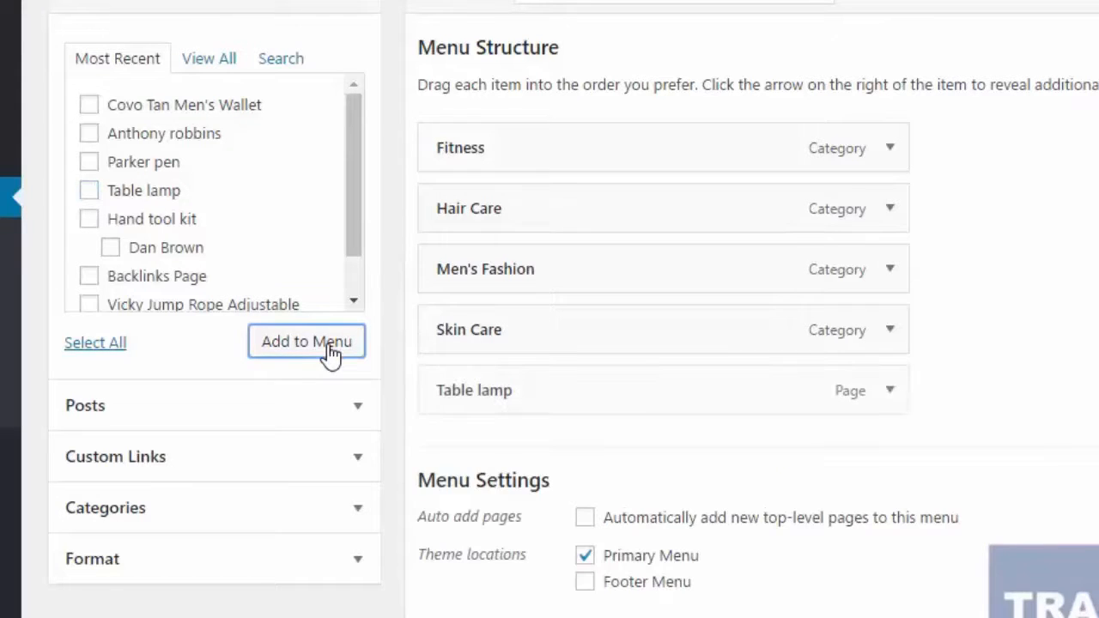
# - Change the navigation label of the new Table lamp menu item to "Table Lamp"
pyautogui.click(887, 395)
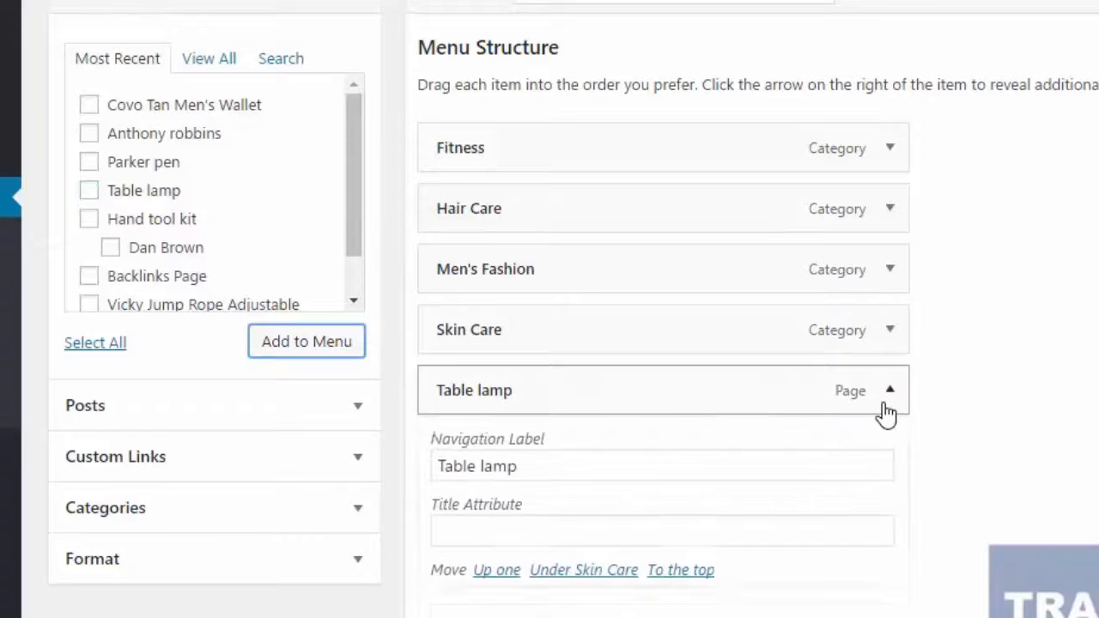
pyautogui.click(556, 469)
pyautogui.doubleClick(489, 470)
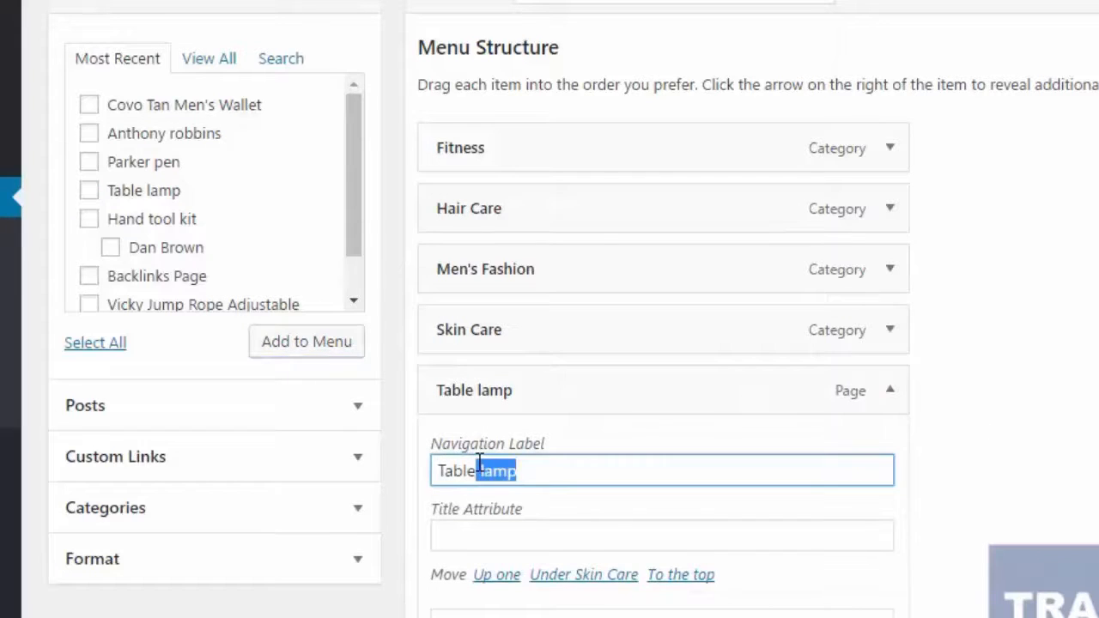
pyautogui.write('Lamp')
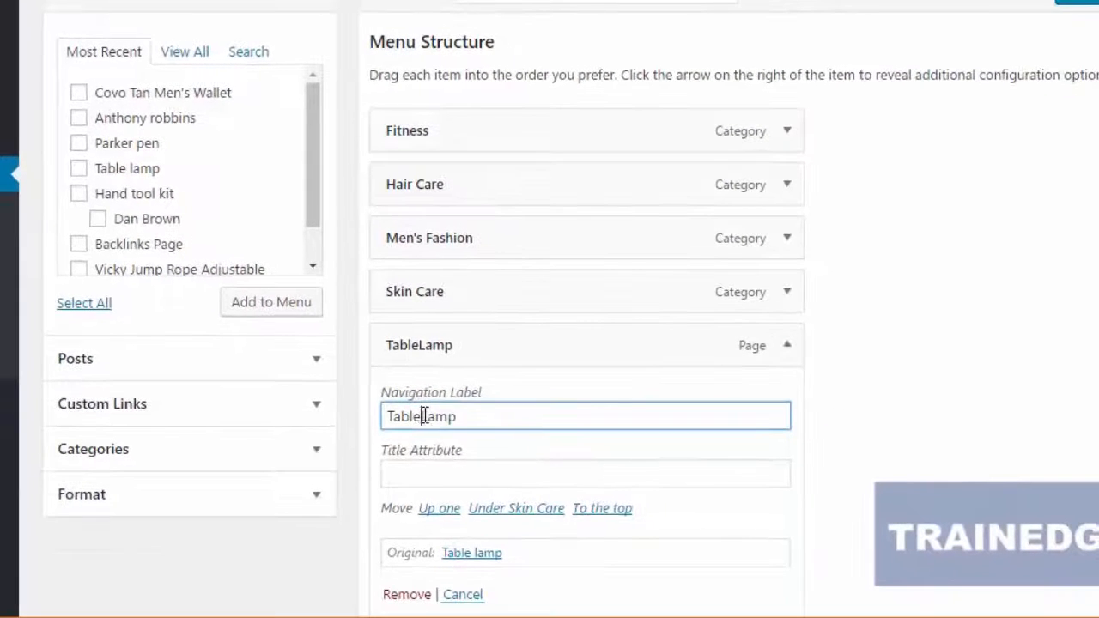
pyautogui.click(423, 416)
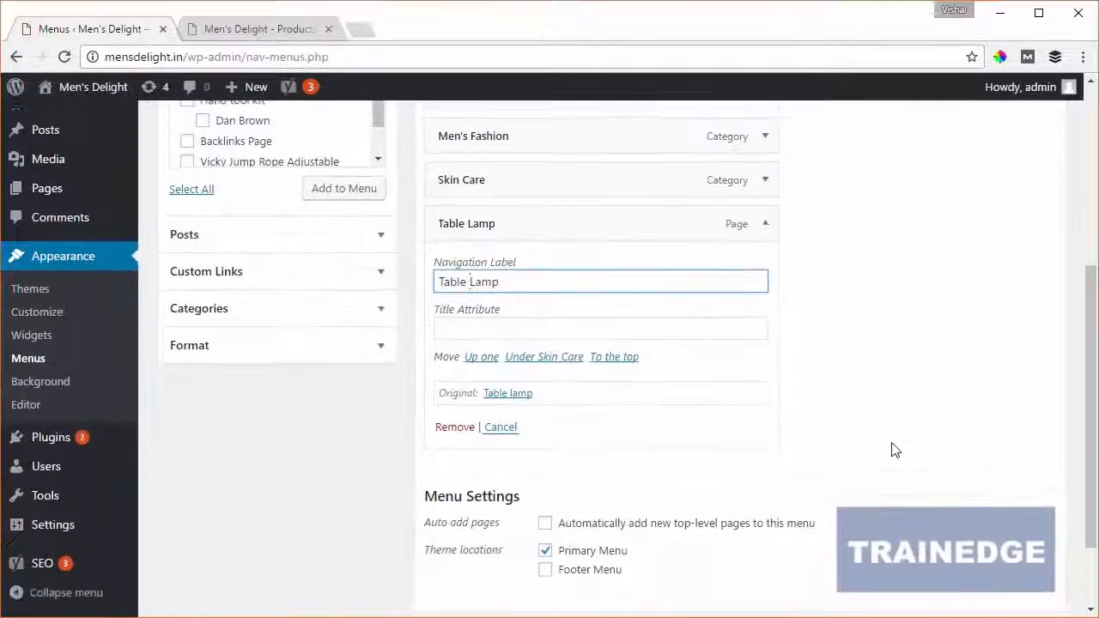
# - Save the Main menu and reload the live site to check its navigation
pyautogui.scroll(2, 895, 450)
pyautogui.click(1019, 190)
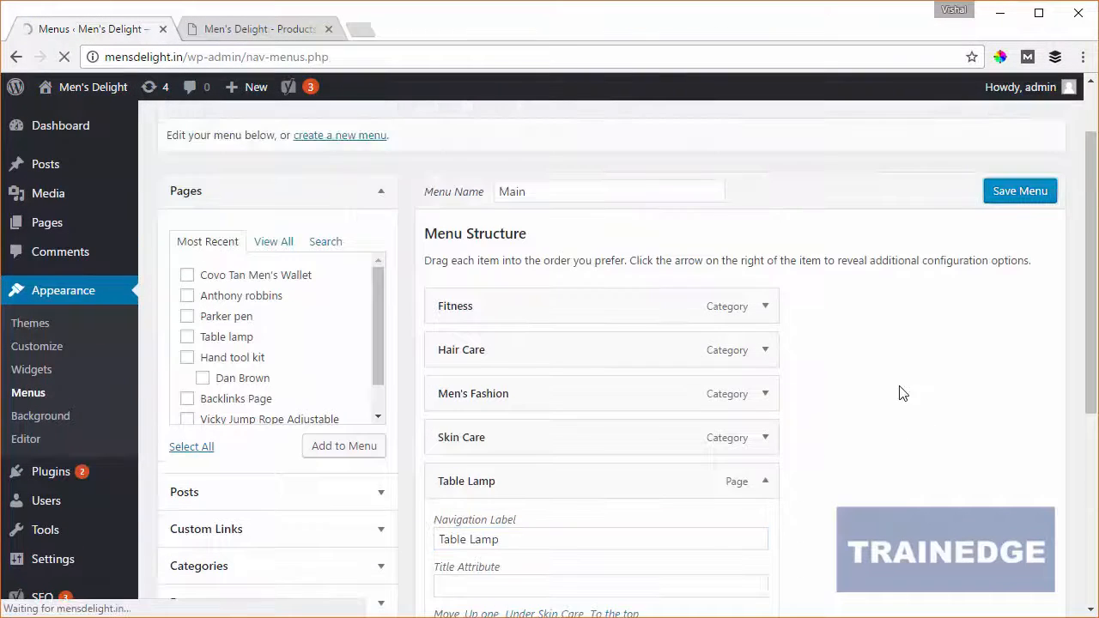
pyautogui.click(258, 29)
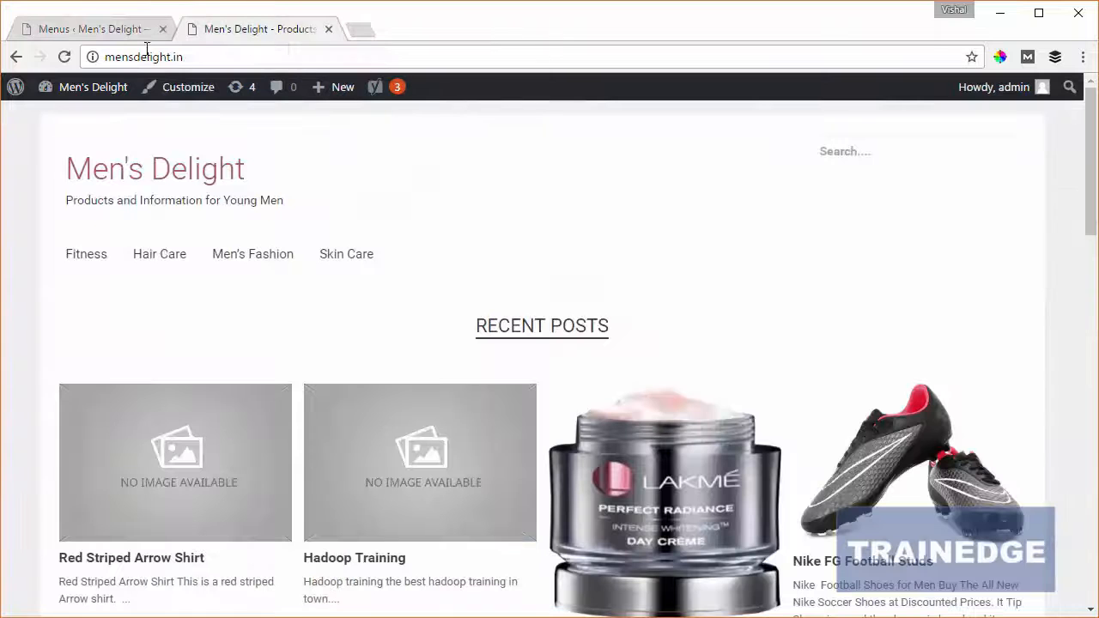
pyautogui.click(65, 57)
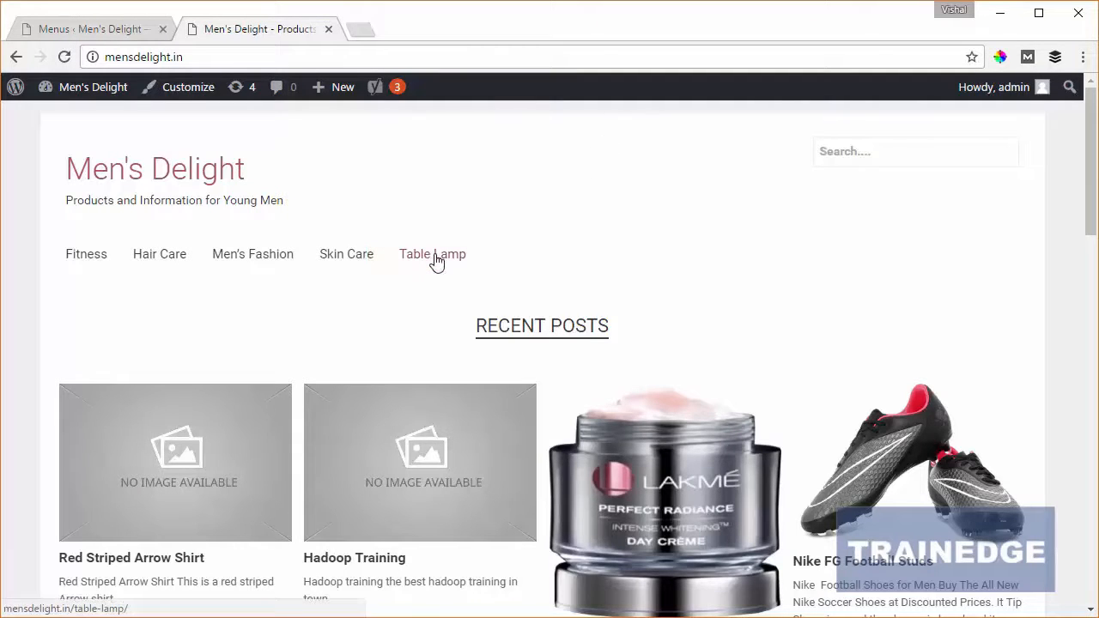
# - Remove the Table Lamp item from the Main menu
pyautogui.hotkey('ctrl', 'Tab')
pyautogui.scroll(-2, 864, 260)
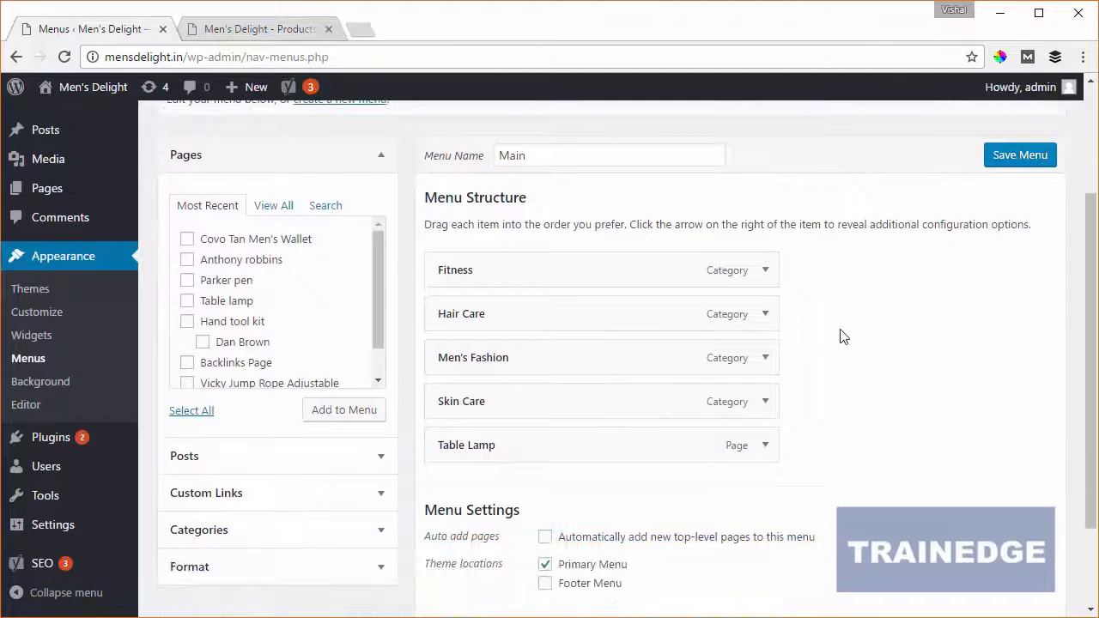
pyautogui.click(764, 446)
pyautogui.scroll(-4, 765, 454)
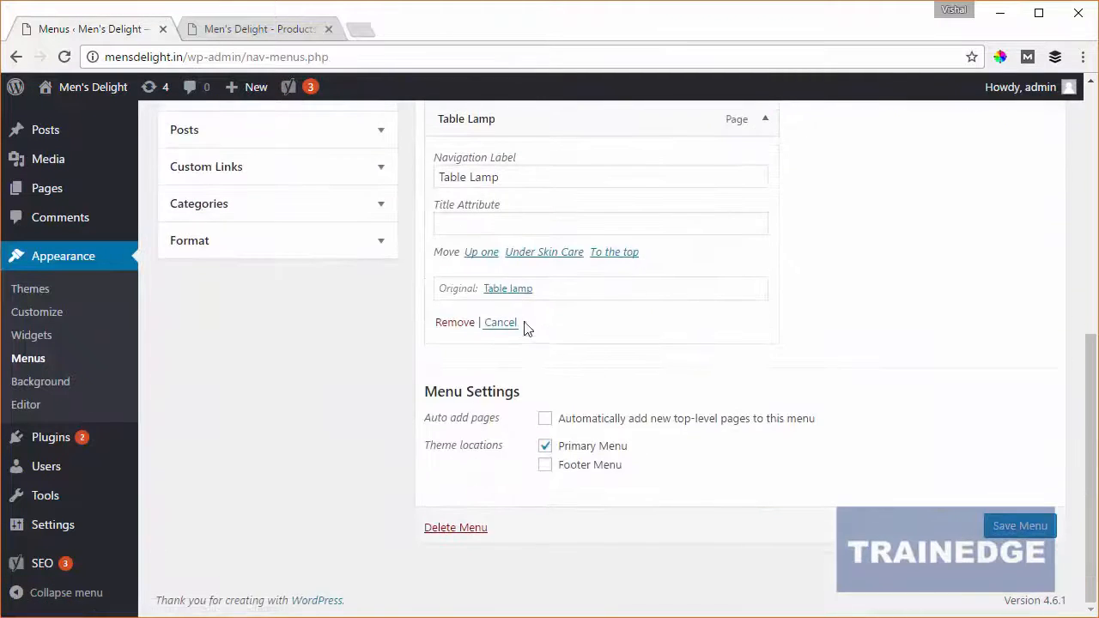
pyautogui.click(456, 324)
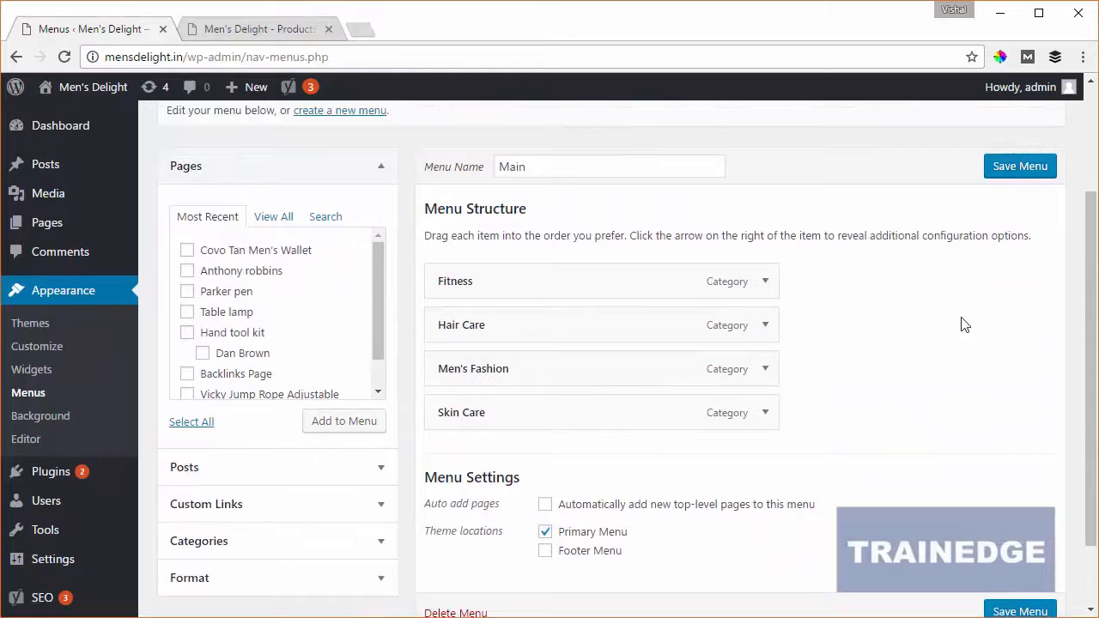
# - Examine the posts, categories and custom link fields available for adding items to the Main menu
pyautogui.scroll(-1, 979, 322)
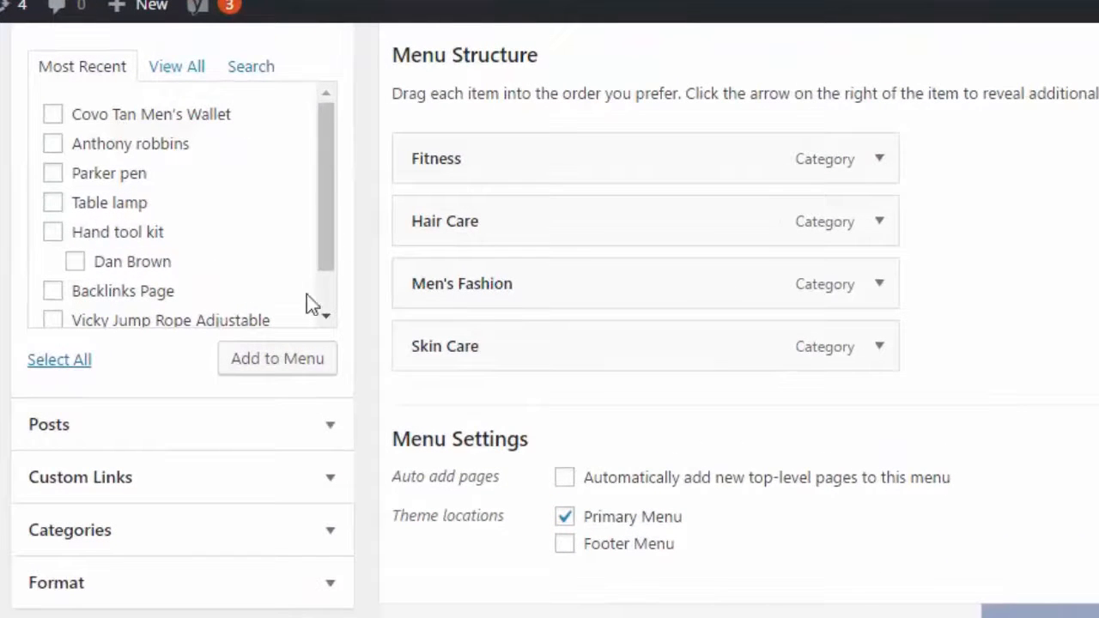
pyautogui.click(325, 427)
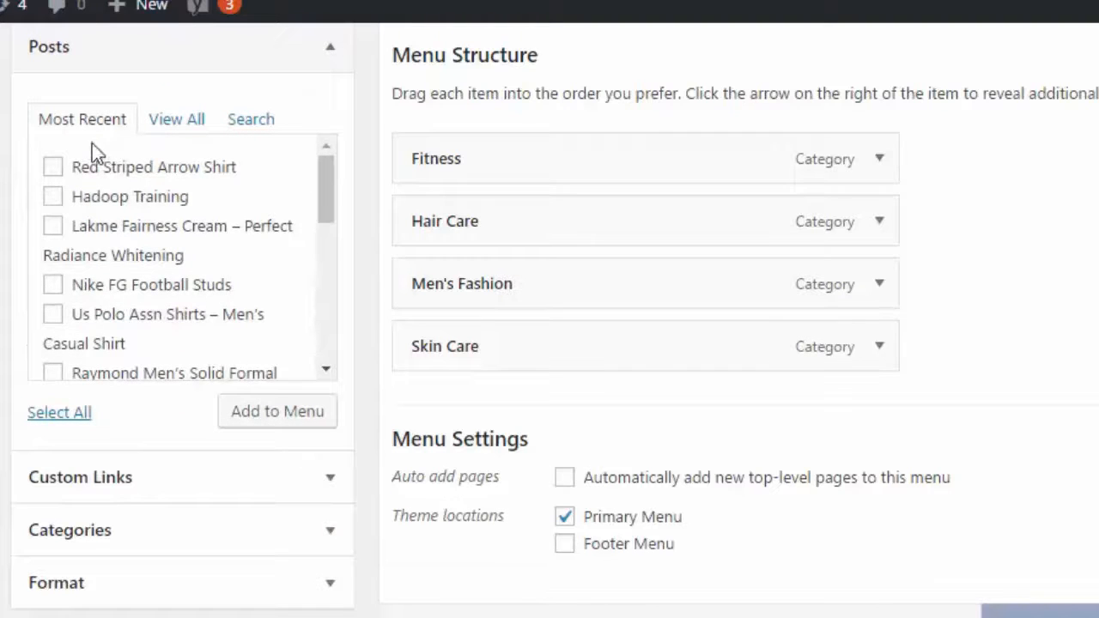
pyautogui.click(329, 48)
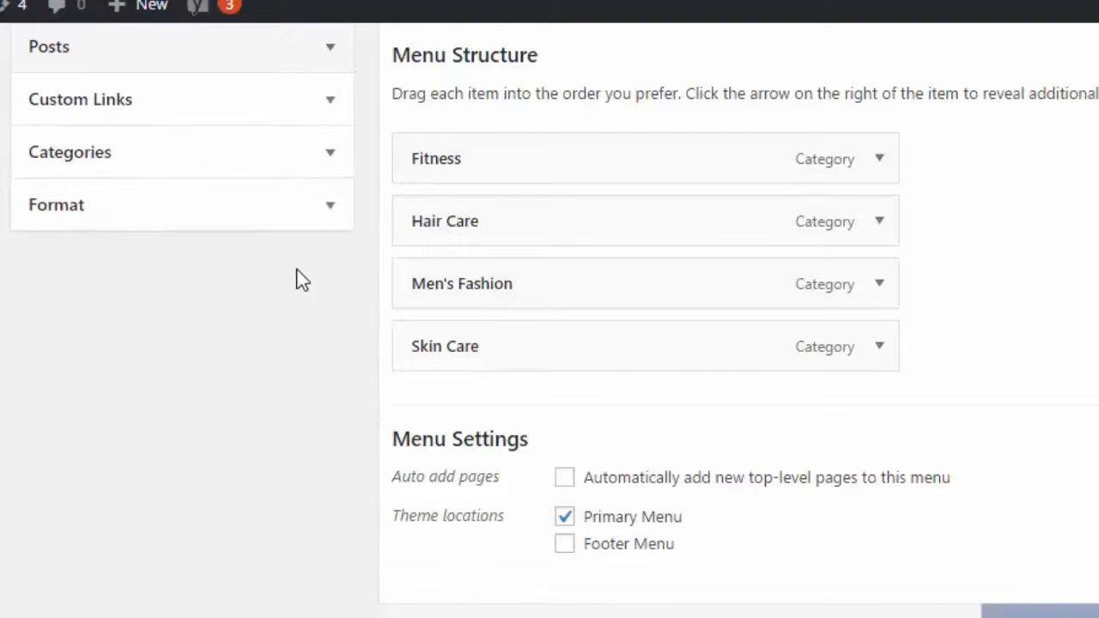
pyautogui.click(329, 161)
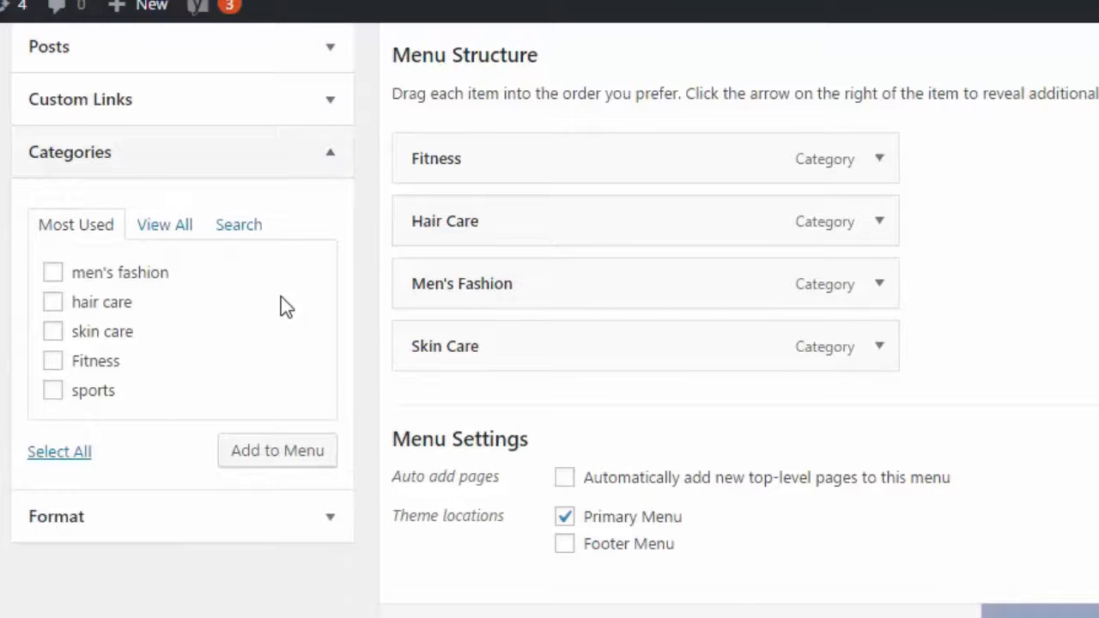
pyautogui.click(328, 155)
pyautogui.scroll(3, 240, 395)
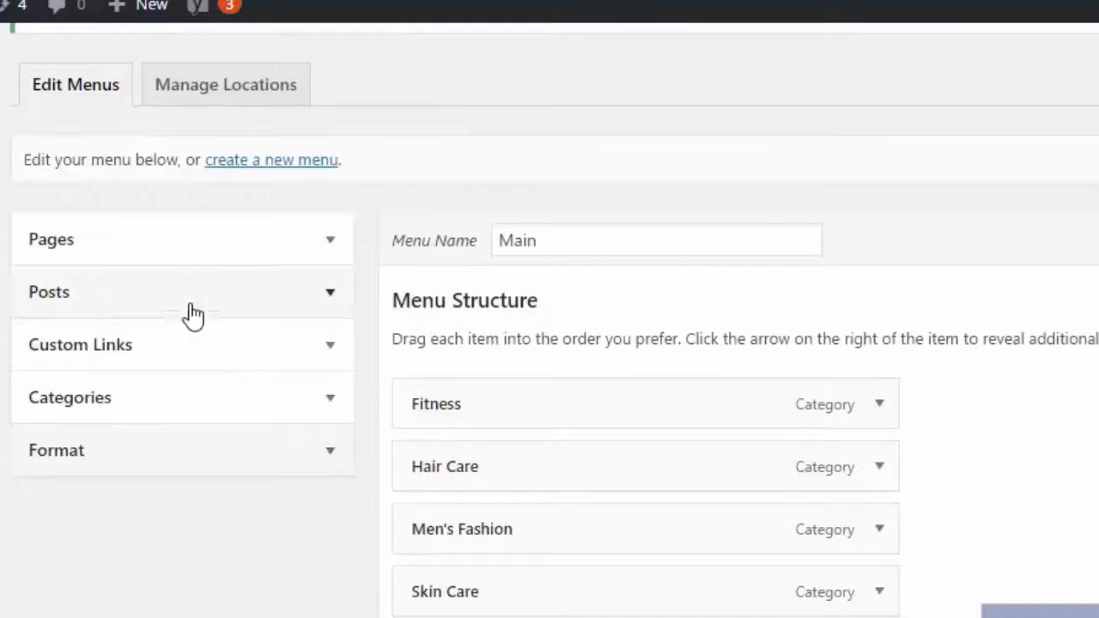
pyautogui.click(249, 359)
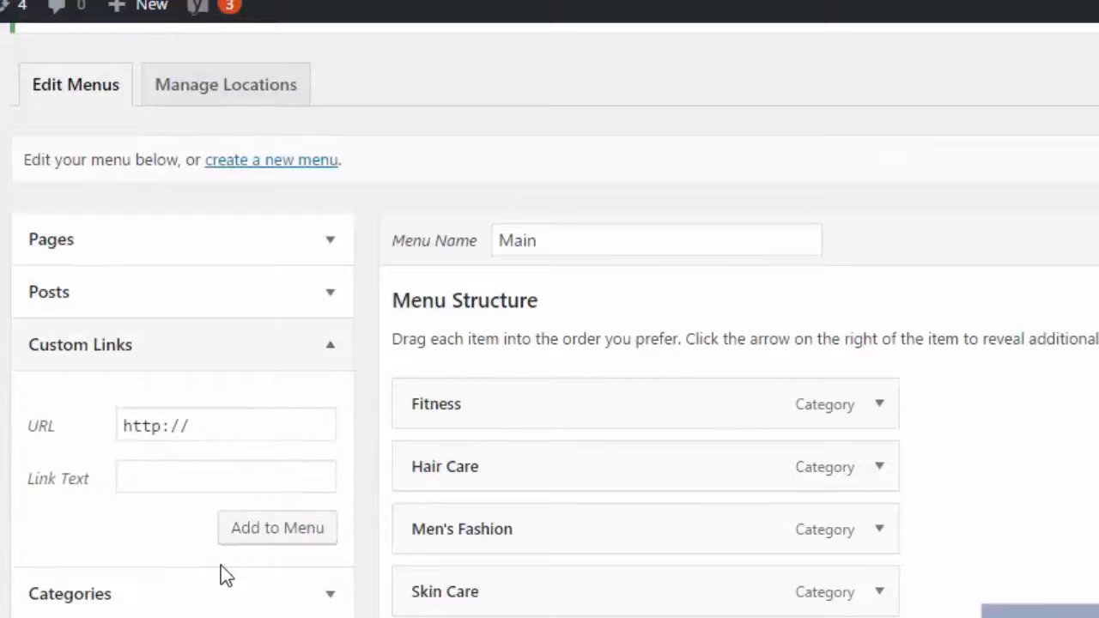
pyautogui.moveTo(285, 422); pyautogui.dragTo(115, 418)
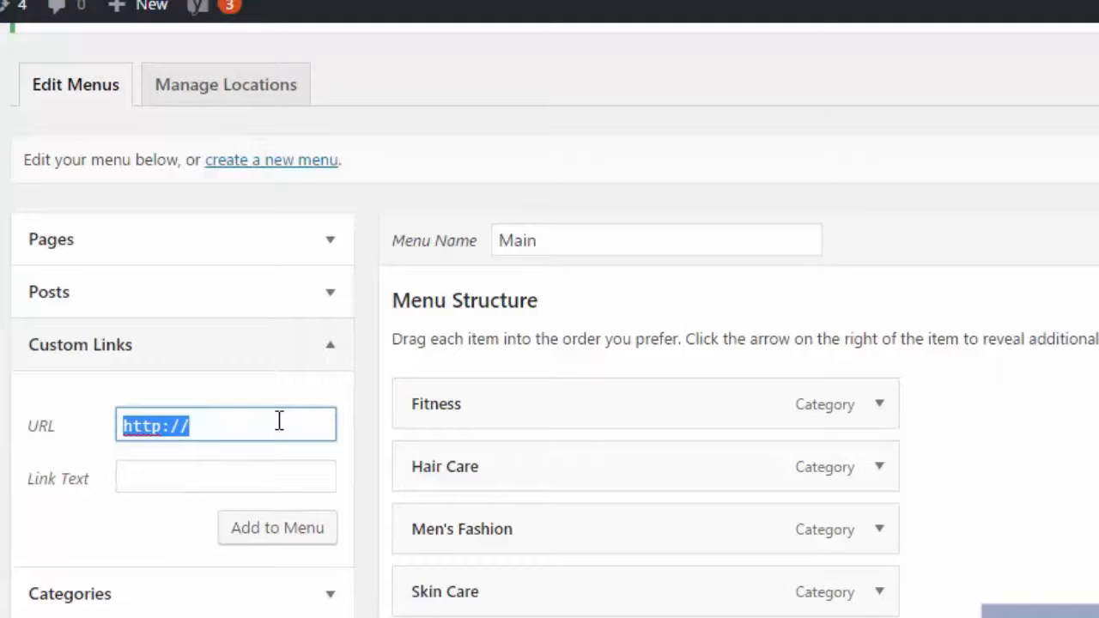
pyautogui.click(215, 483)
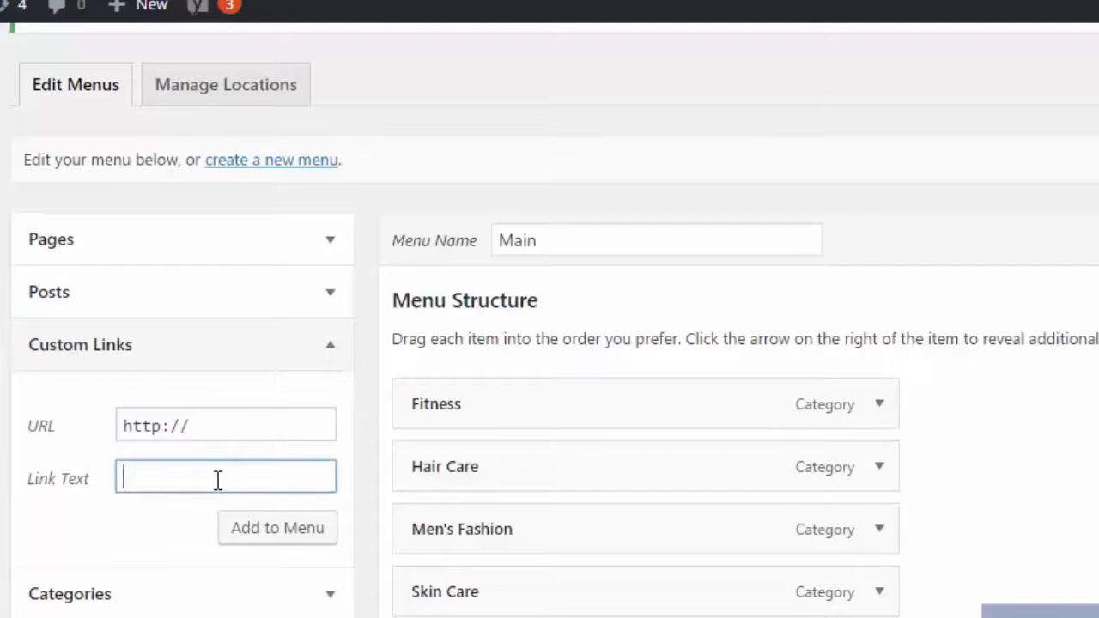
pyautogui.moveTo(235, 431); pyautogui.dragTo(117, 426)
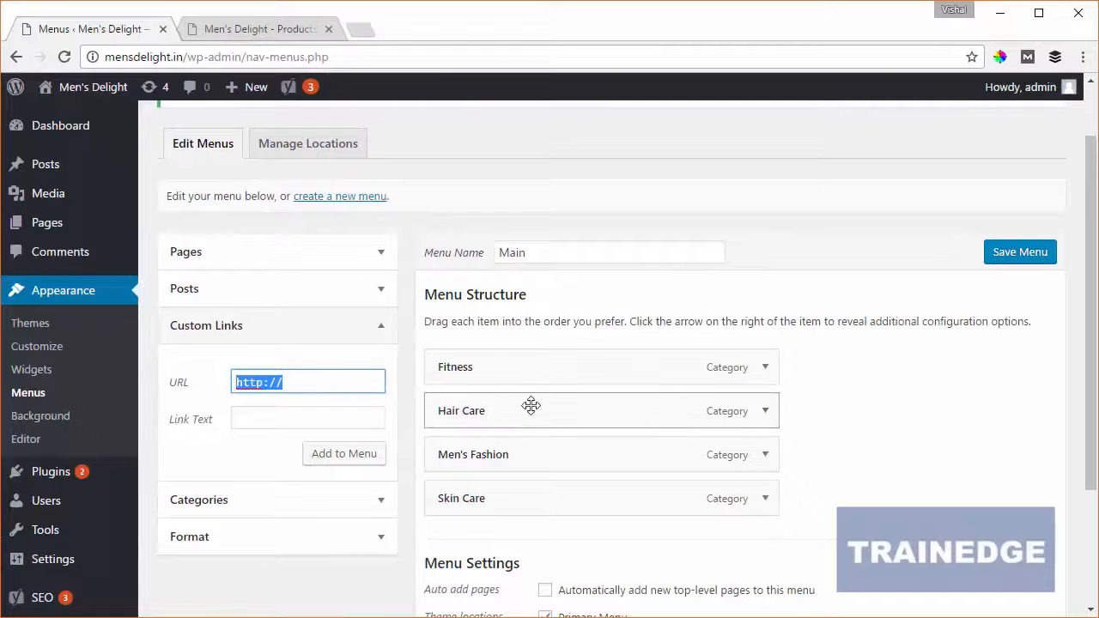
# - Move Hair Care to the start of the Main menu and Fitness to its end, and switch to the live site
pyautogui.moveTo(532, 406); pyautogui.dragTo(532, 362)
pyautogui.moveTo(500, 407); pyautogui.dragTo(505, 498)
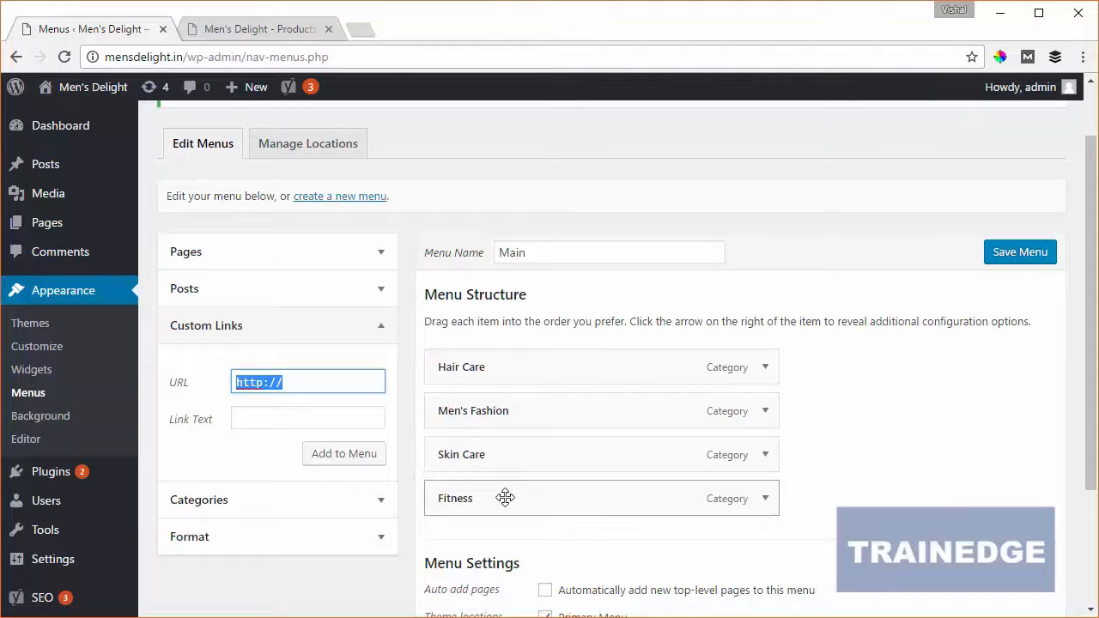
pyautogui.click(273, 29)
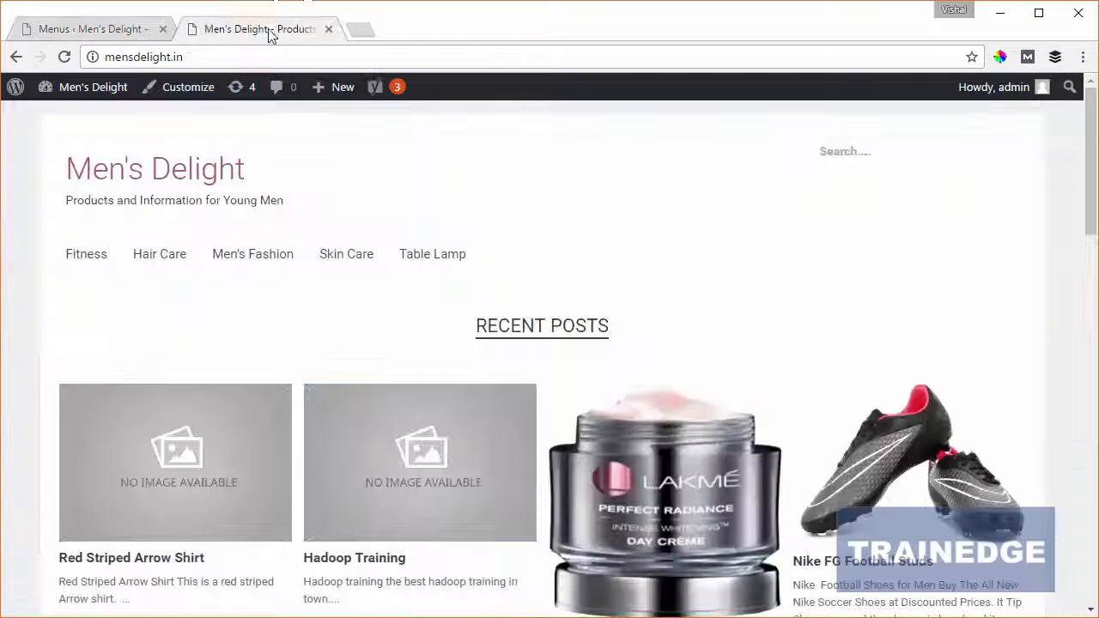
# - Nest Men's Fashion as a sub-item under Hair Care and save the Main menu
pyautogui.click(97, 31)
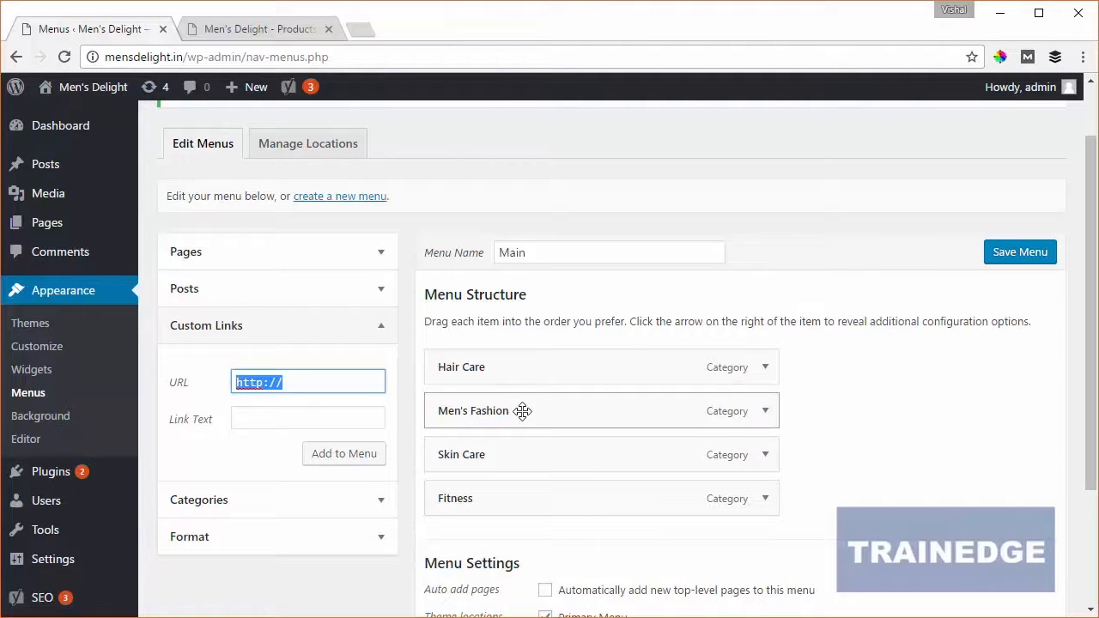
pyautogui.moveTo(522, 412); pyautogui.dragTo(567, 407)
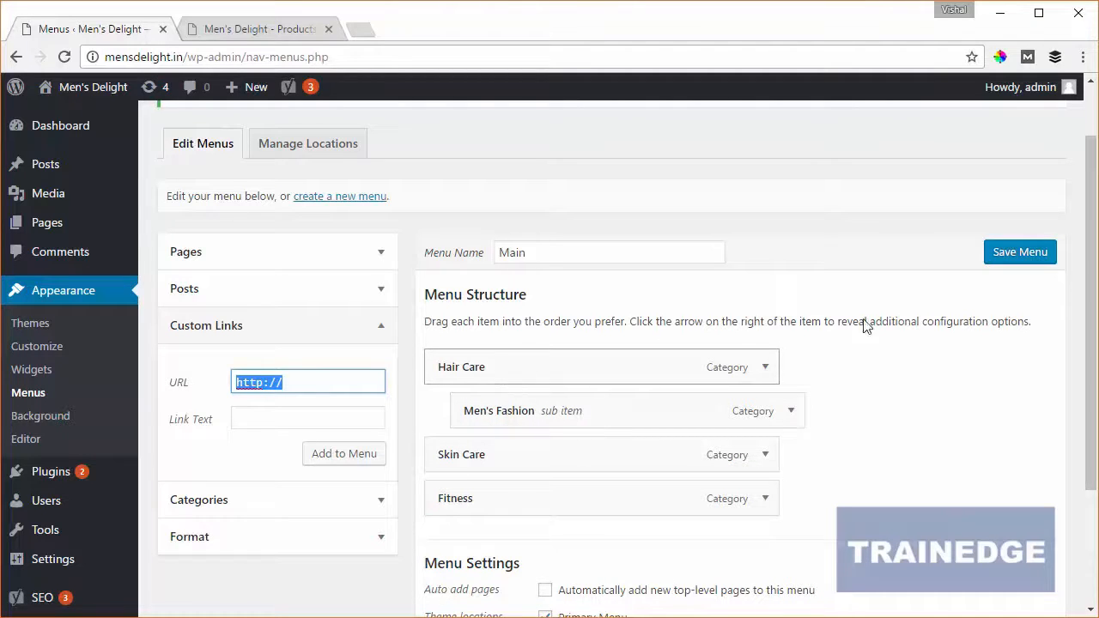
pyautogui.click(1044, 263)
# - Reload the live site and check the drop-down under Hair Care in the navigation
pyautogui.click(233, 29)
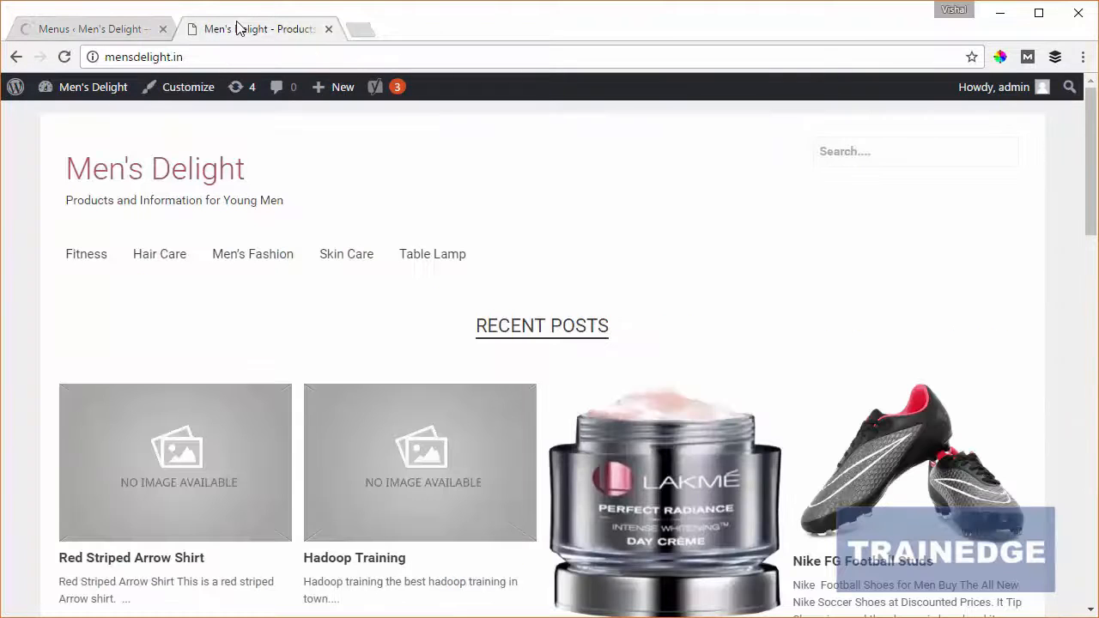
pyautogui.click(64, 57)
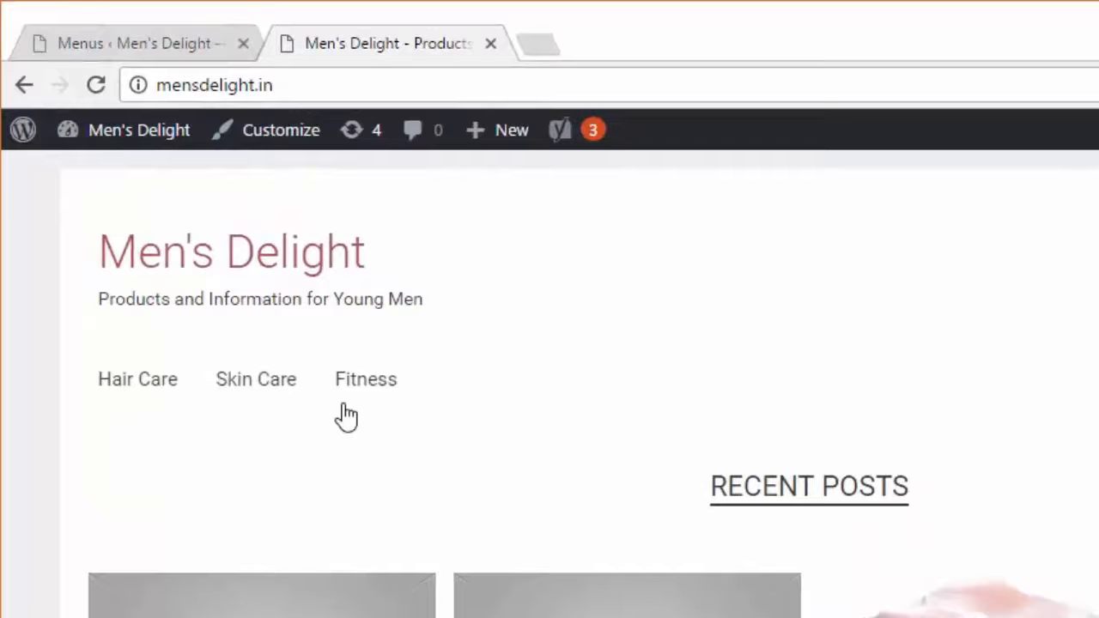
pyautogui.moveTo(161, 394)
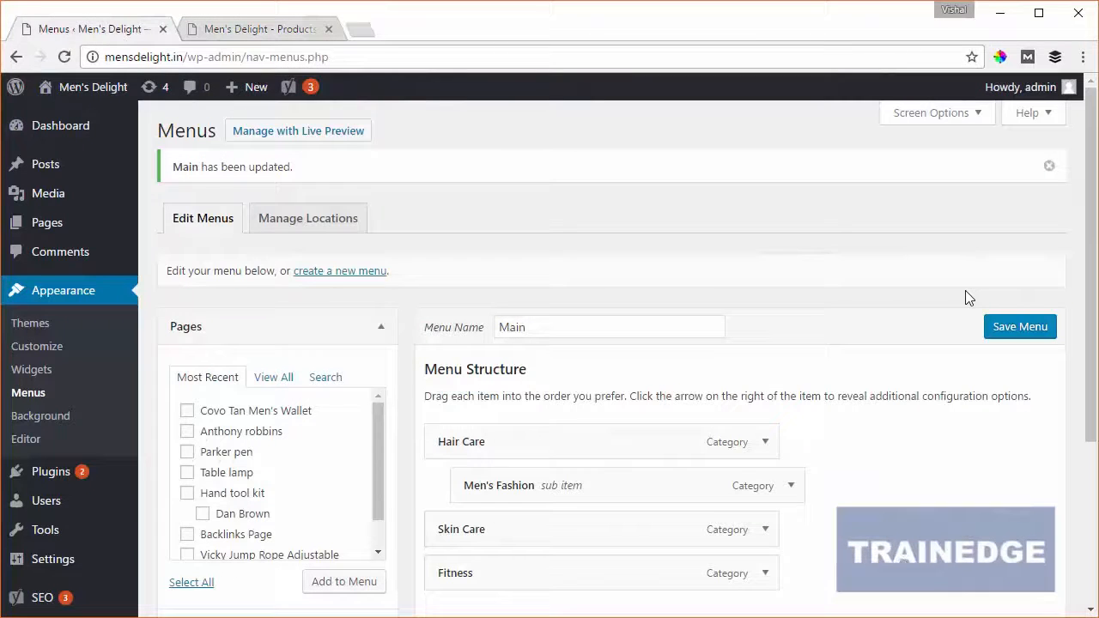
# - Create a new navigation menu named "New Menu"
pyautogui.scroll(-2, 965, 290)
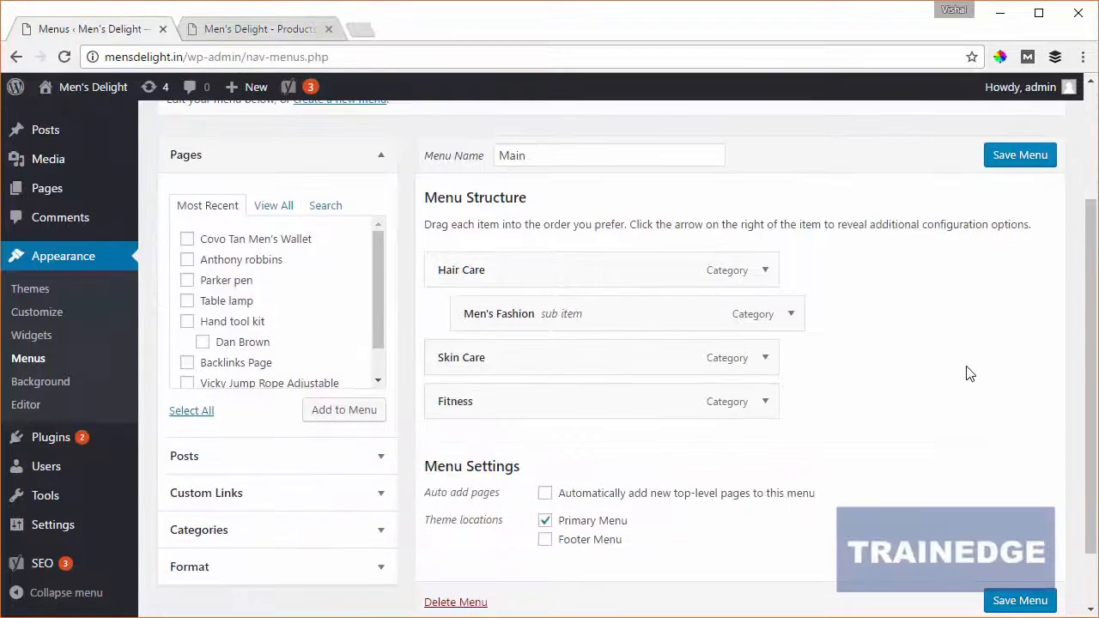
pyautogui.scroll(2, 750, 237)
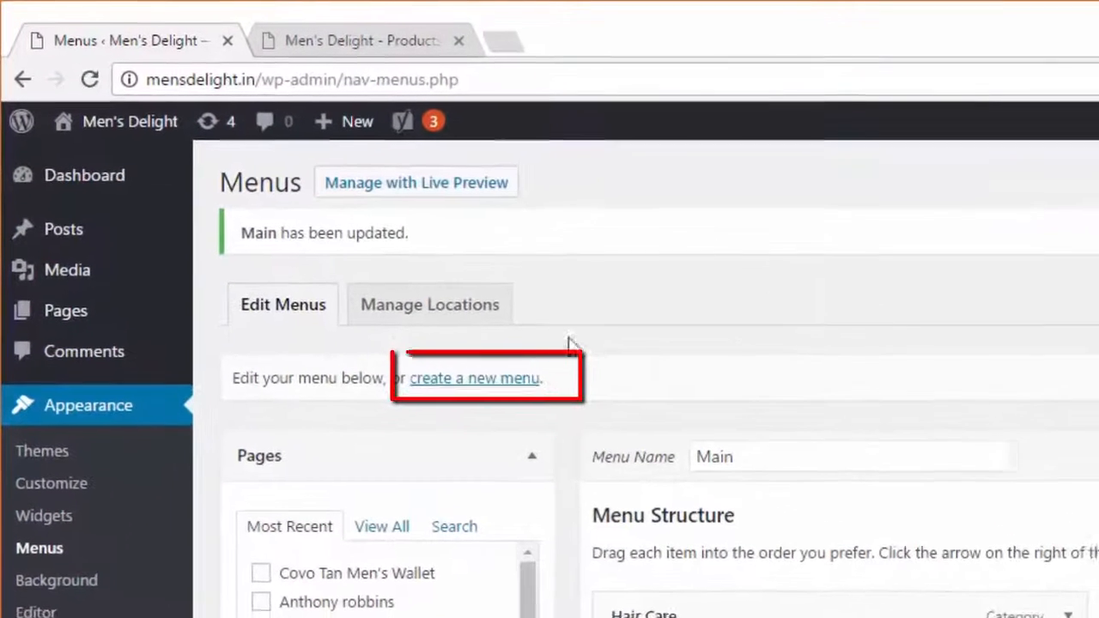
pyautogui.click(513, 386)
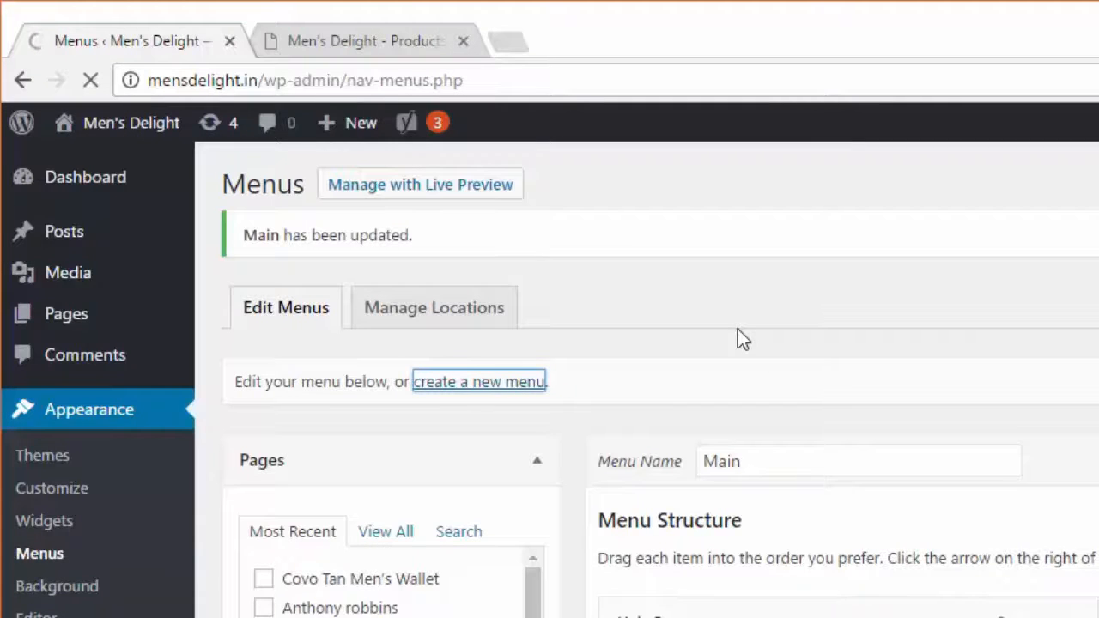
pyautogui.click(356, 41)
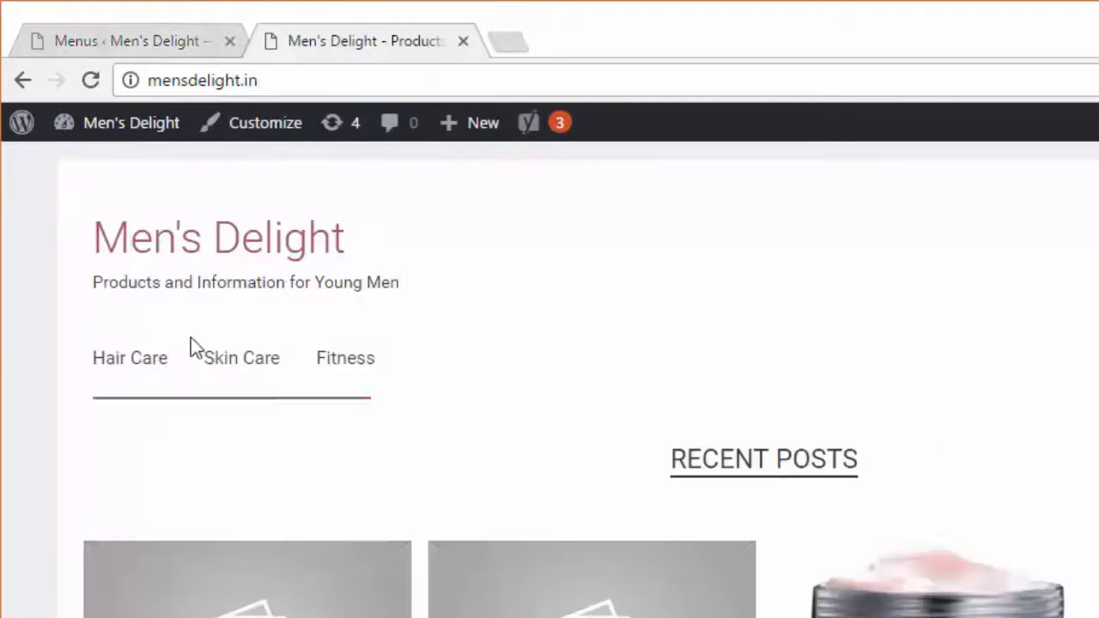
pyautogui.click(200, 42)
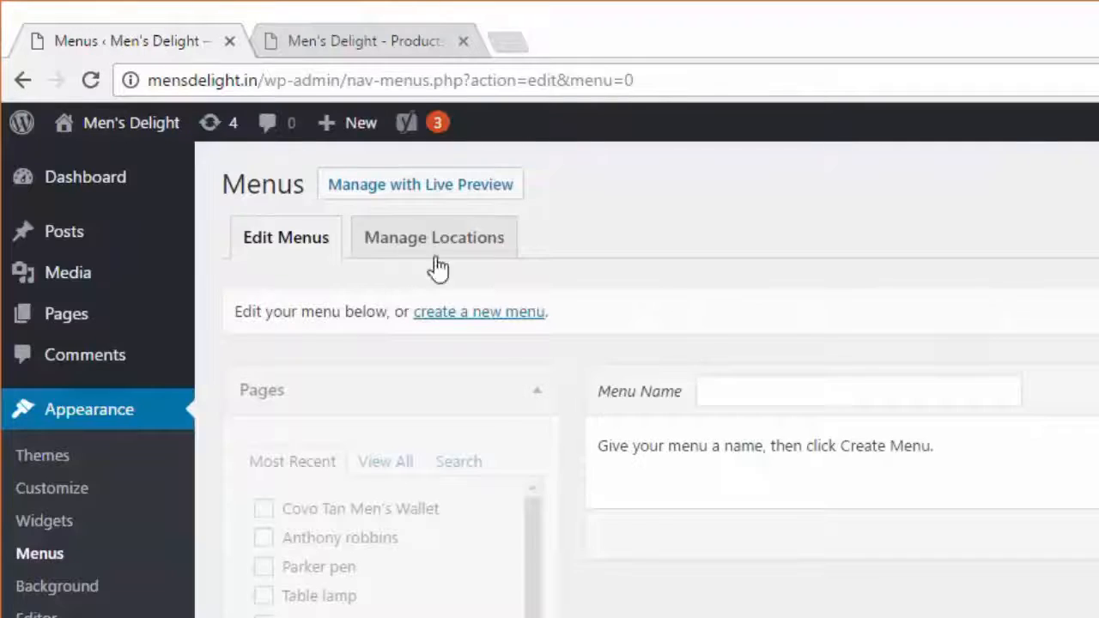
pyautogui.click(785, 387)
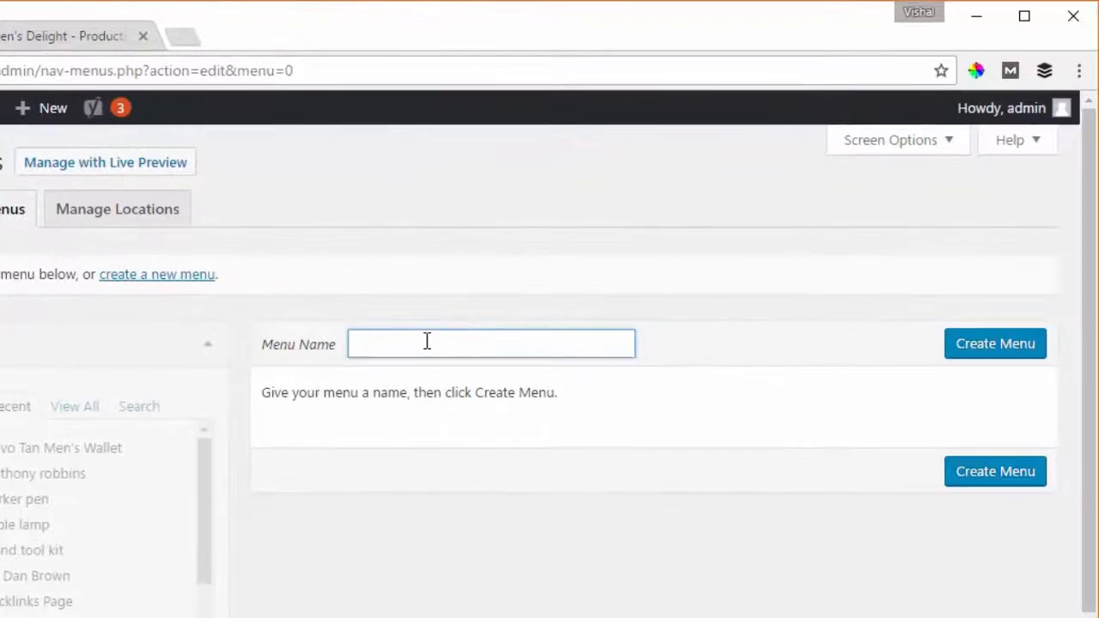
pyautogui.write('New Menu')
pyautogui.click(987, 345)
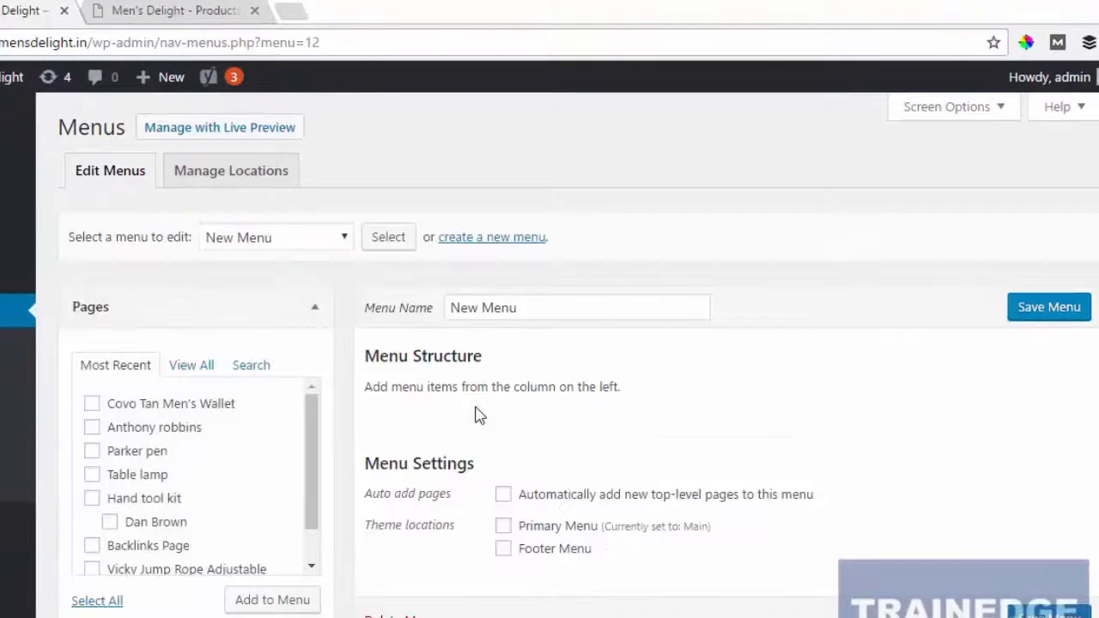
# - Add the Covo Tan Men's Wallet page to New Menu and save the menu
pyautogui.click(92, 404)
pyautogui.click(267, 597)
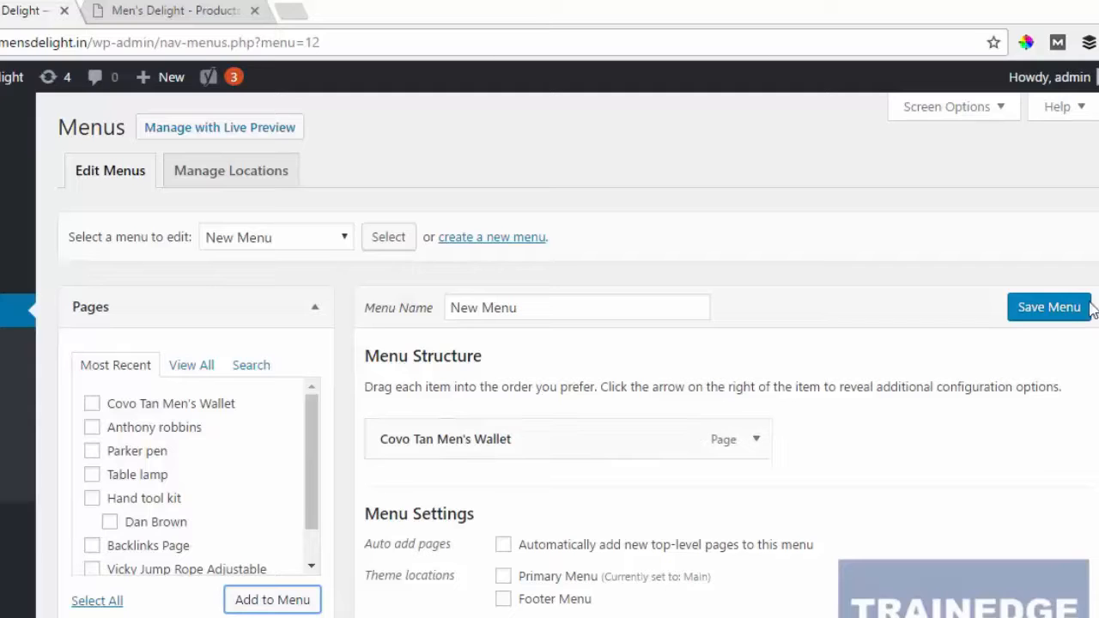
pyautogui.click(1065, 311)
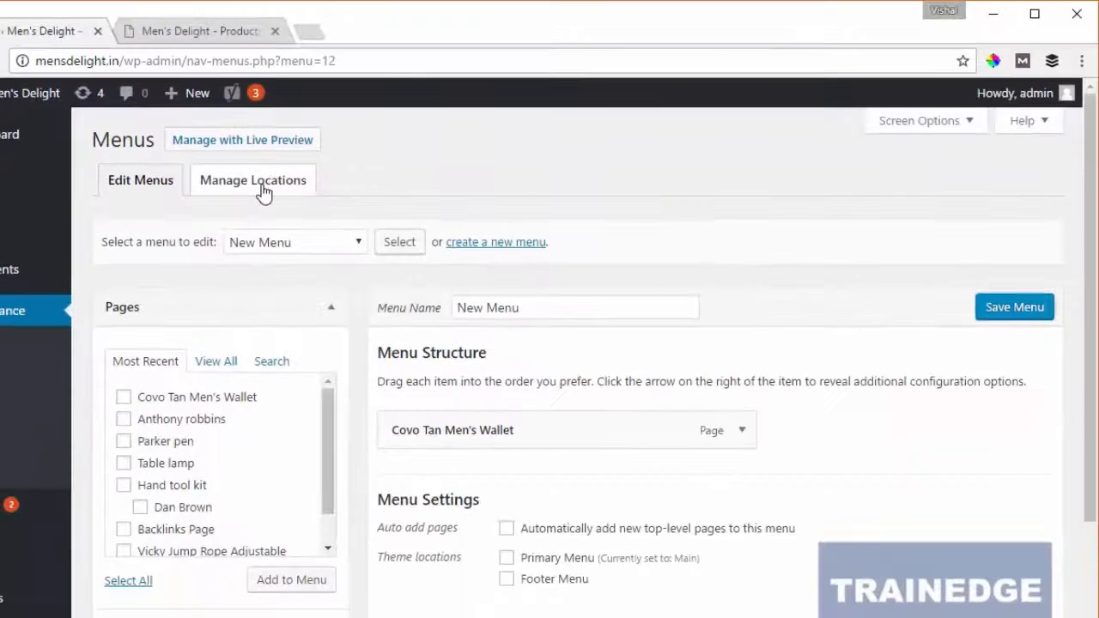
# - Open the theme's menu location settings and examine the header and footer links on the live site
pyautogui.click(383, 286)
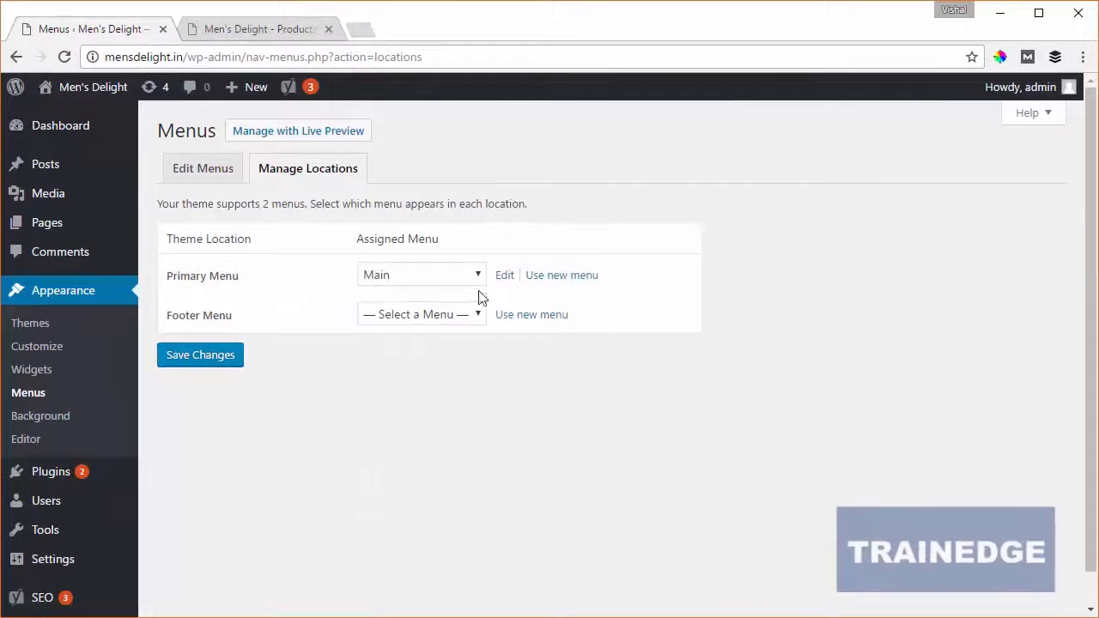
pyautogui.click(257, 29)
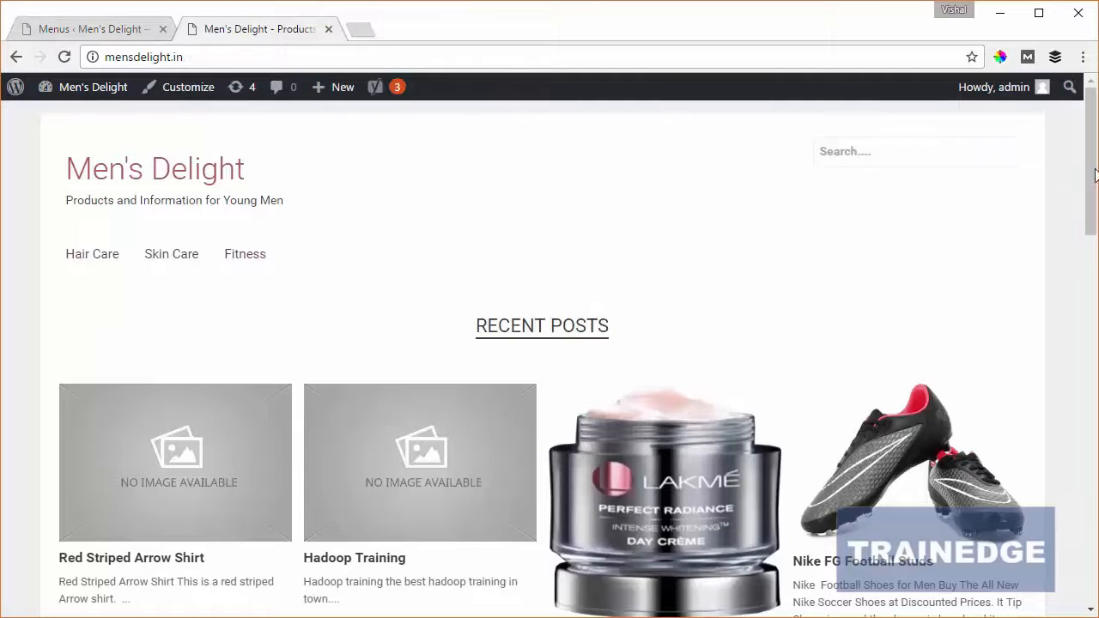
pyautogui.moveTo(1094, 175); pyautogui.dragTo(1030, 558)
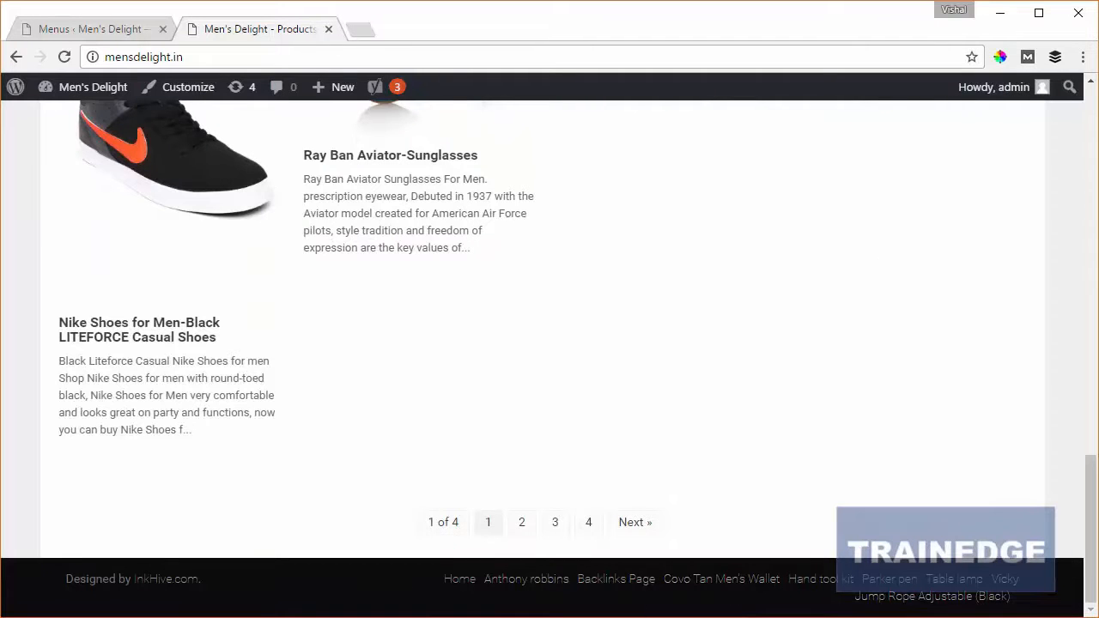
# - Assign New Menu to the Primary Menu location and Main to the Footer Menu location, and save the changes
pyautogui.click(124, 30)
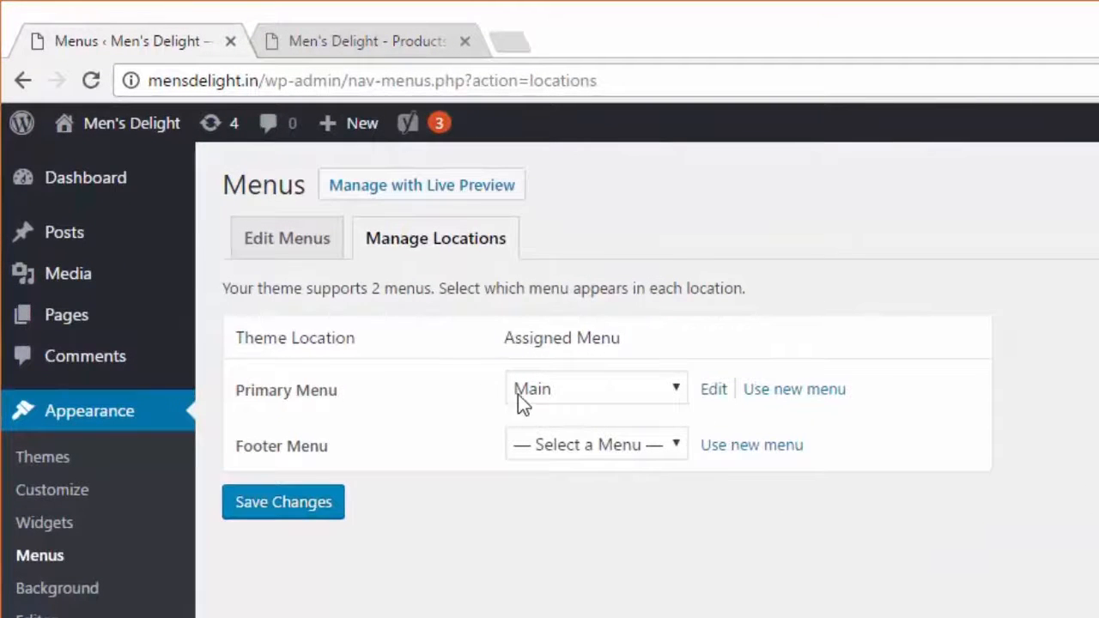
pyautogui.click(560, 394)
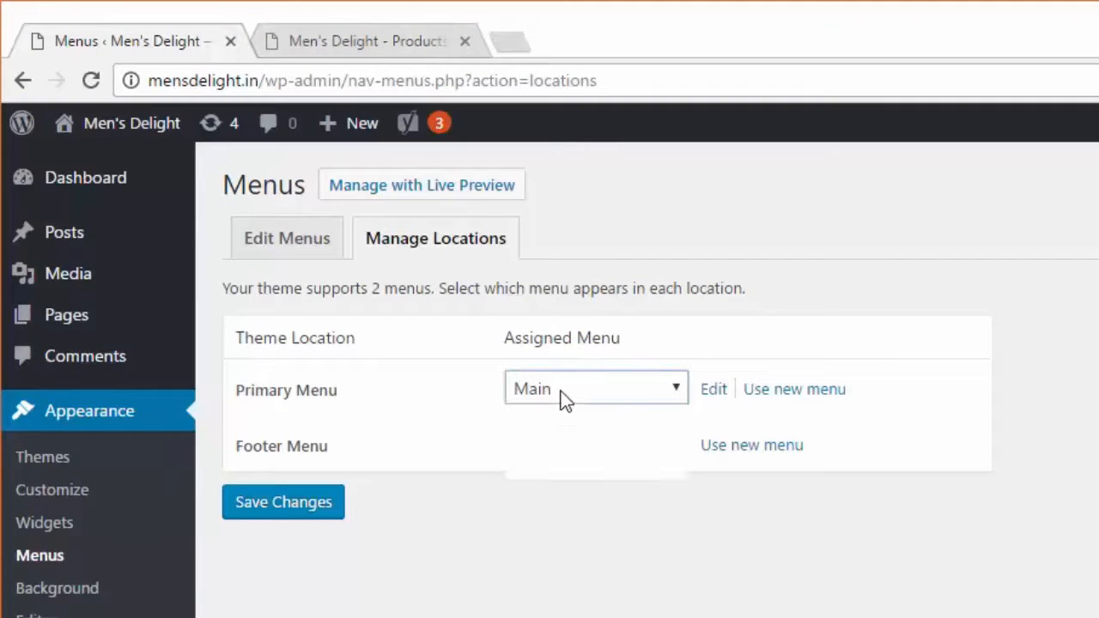
pyautogui.click(592, 467)
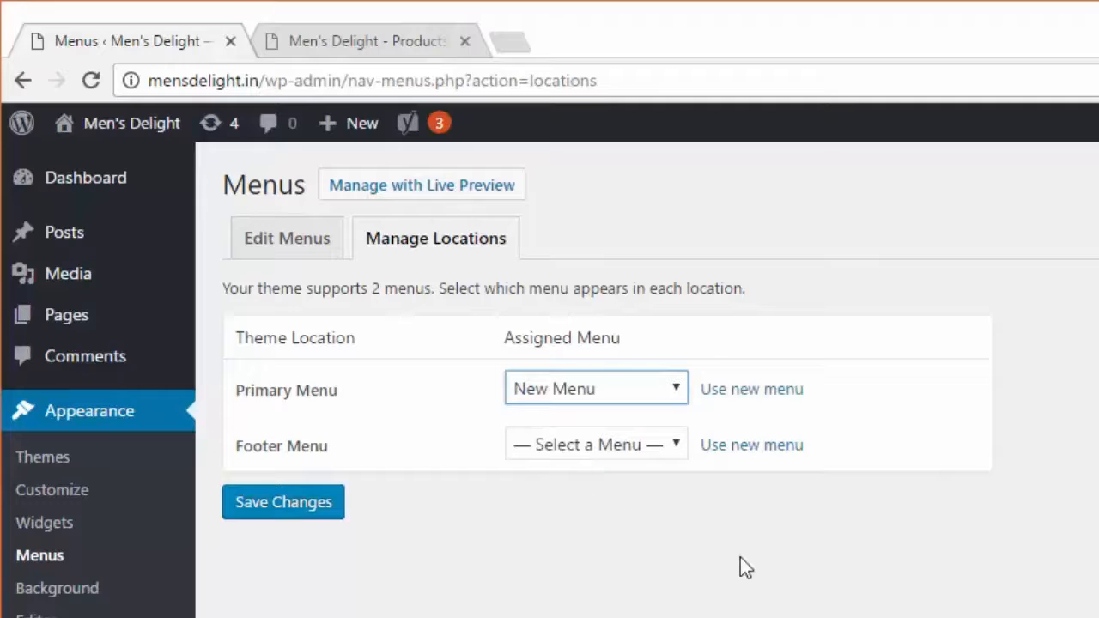
pyautogui.click(676, 457)
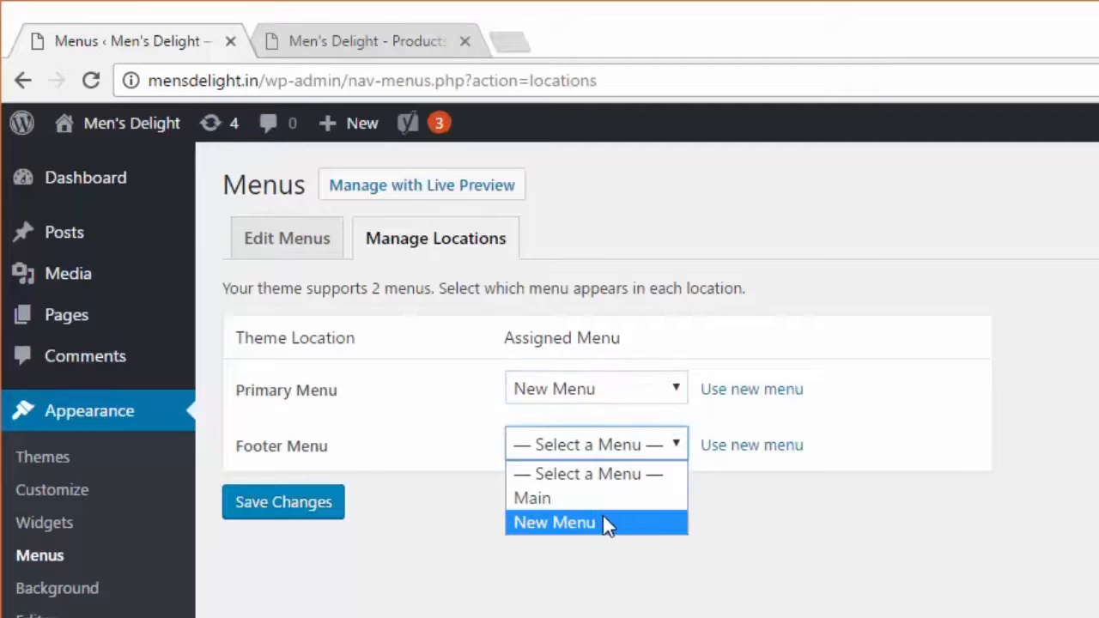
pyautogui.click(600, 500)
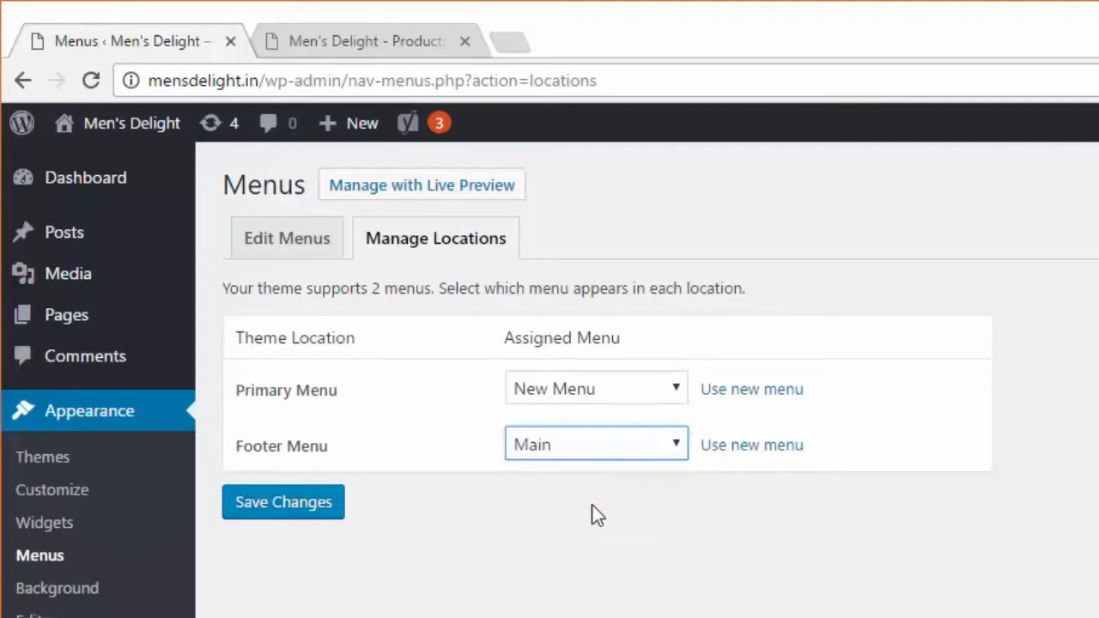
pyautogui.click(329, 507)
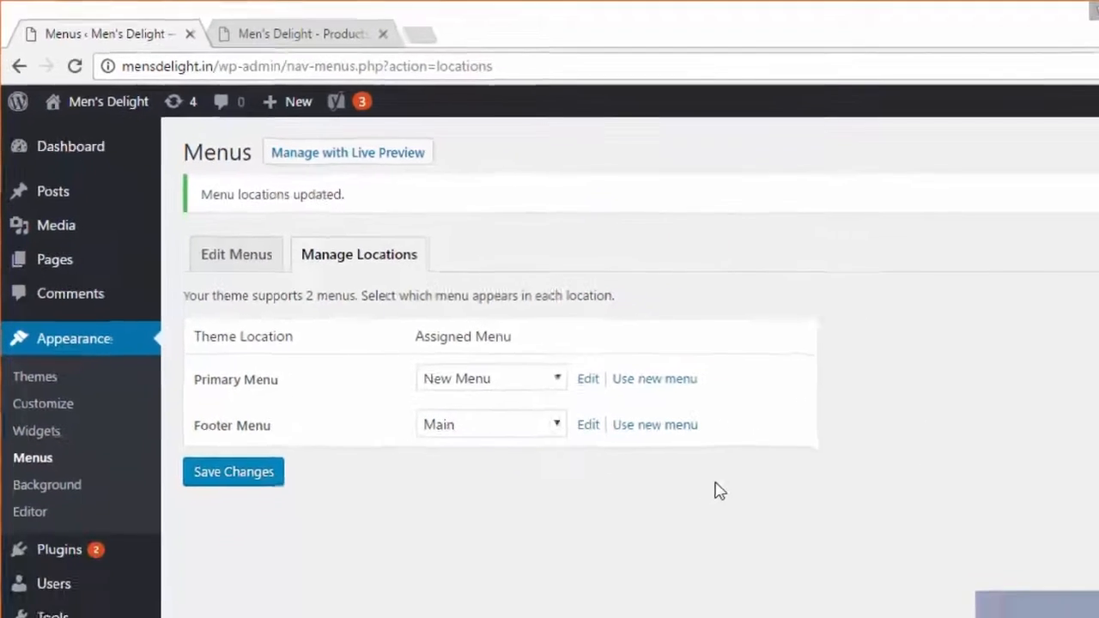
# - Reload the live site and check its header navigation and footer links
pyautogui.click(298, 35)
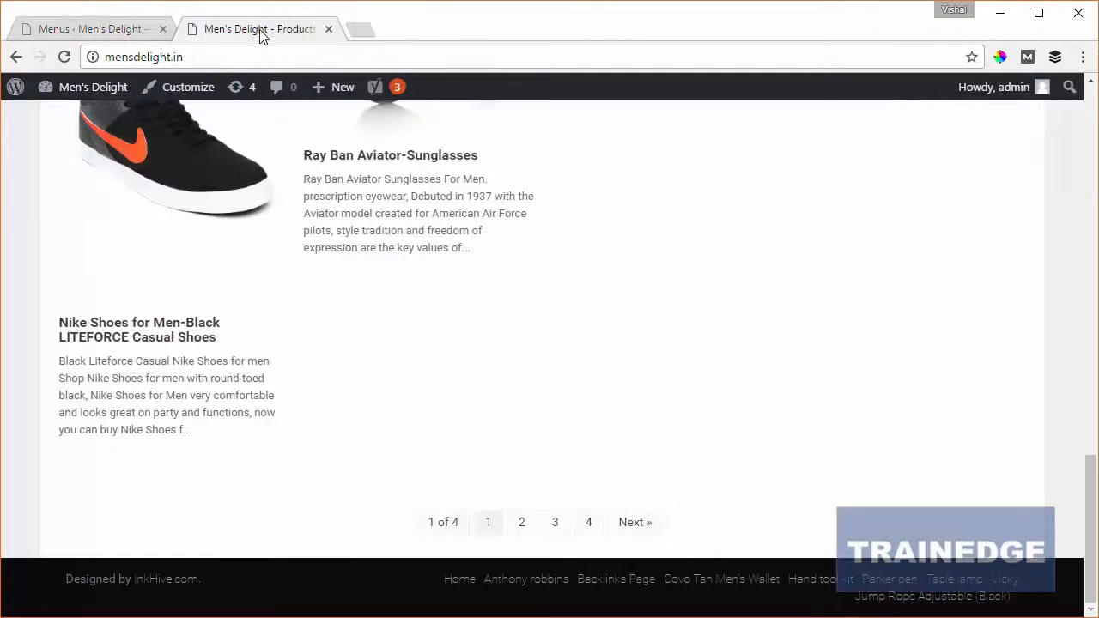
pyautogui.click(62, 58)
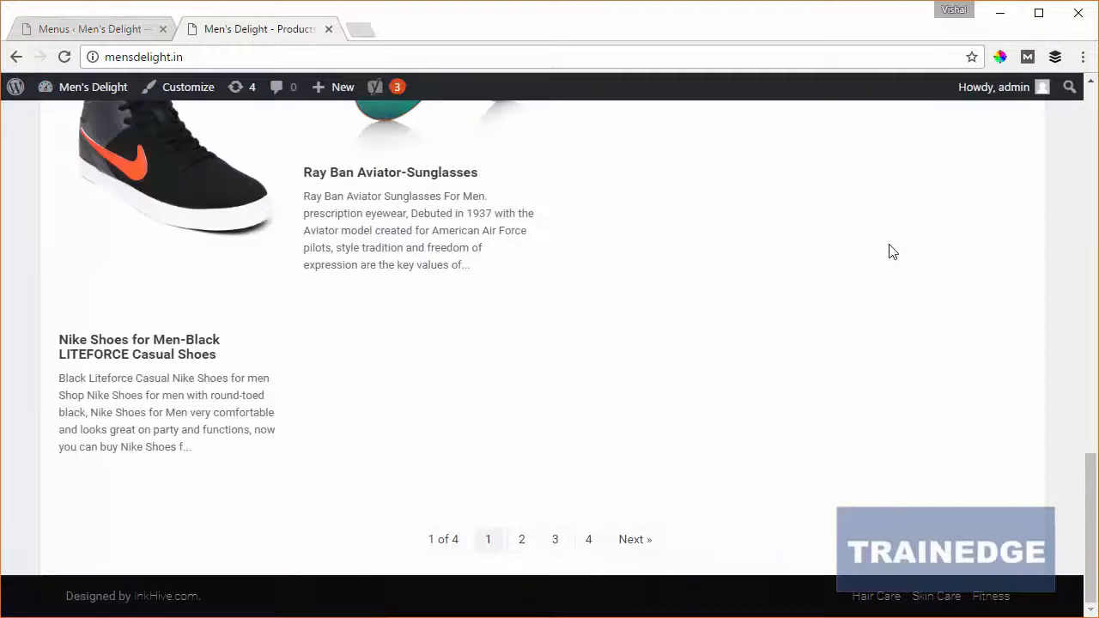
pyautogui.scroll(15, 890, 251)
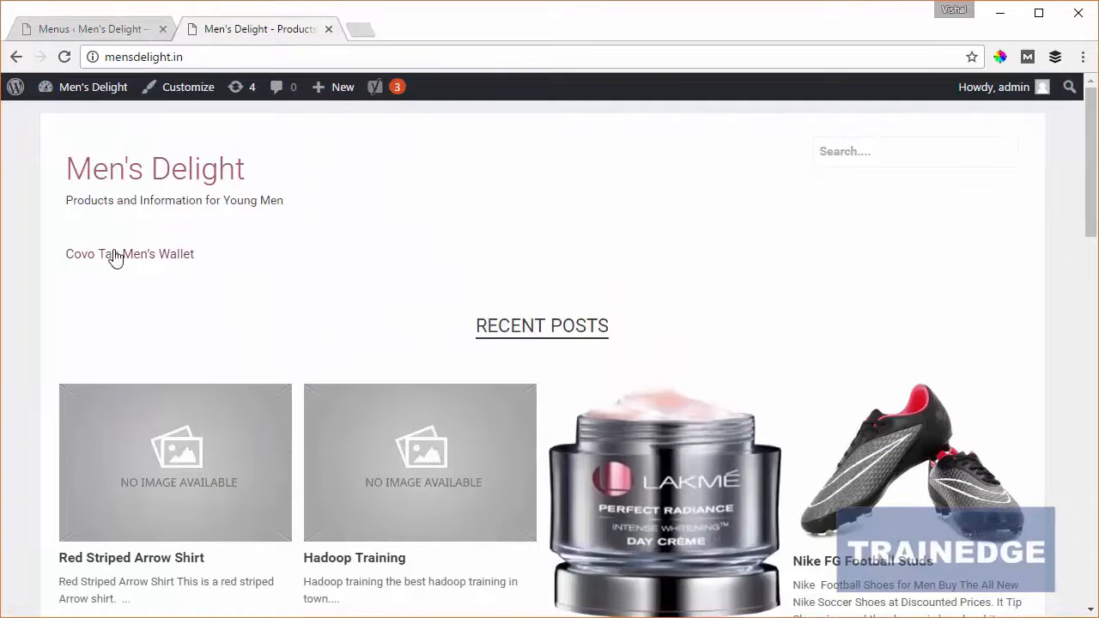
pyautogui.scroll(-1, 1079, 466)
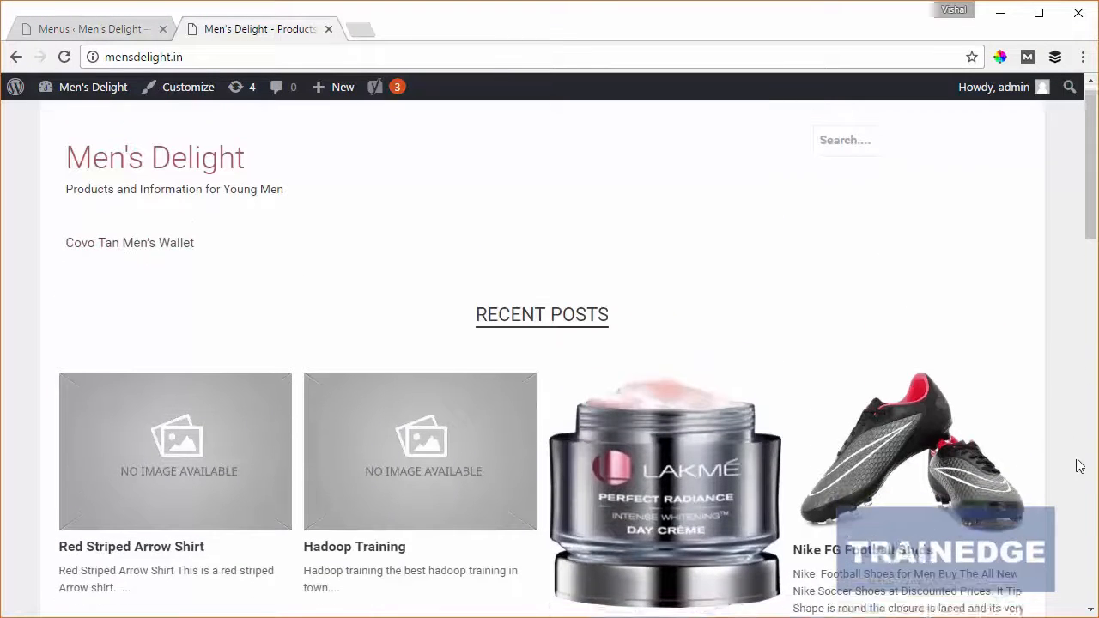
pyautogui.scroll(1, 1084, 490)
pyautogui.scroll(-12, 1091, 241)
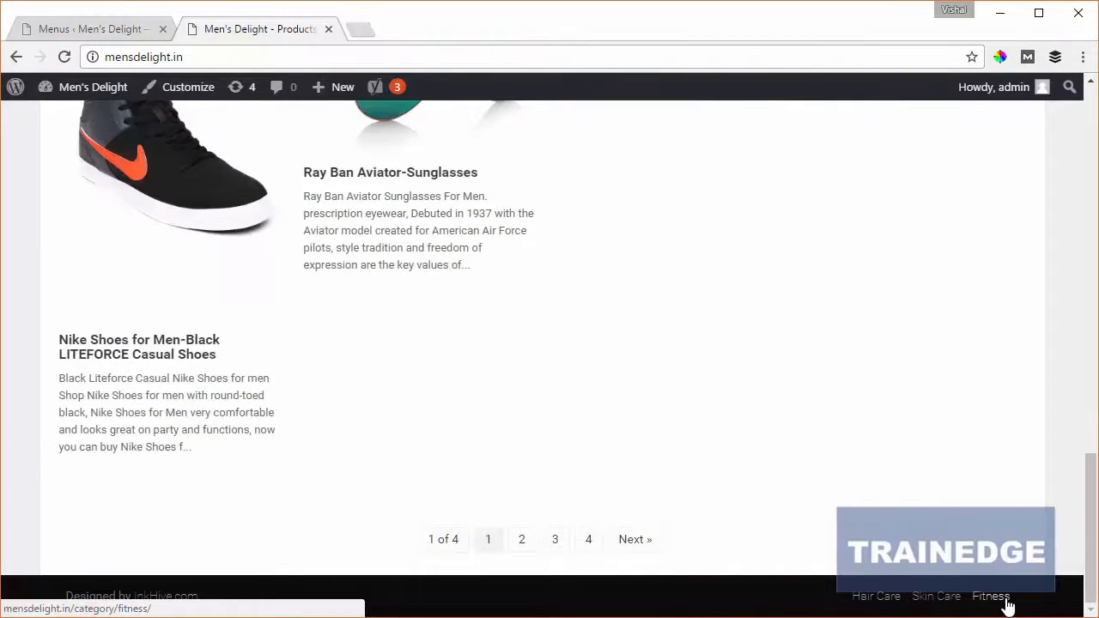
# - Open the list of installed plugins and update SG CachePress to version 2.3.11
pyautogui.click(109, 29)
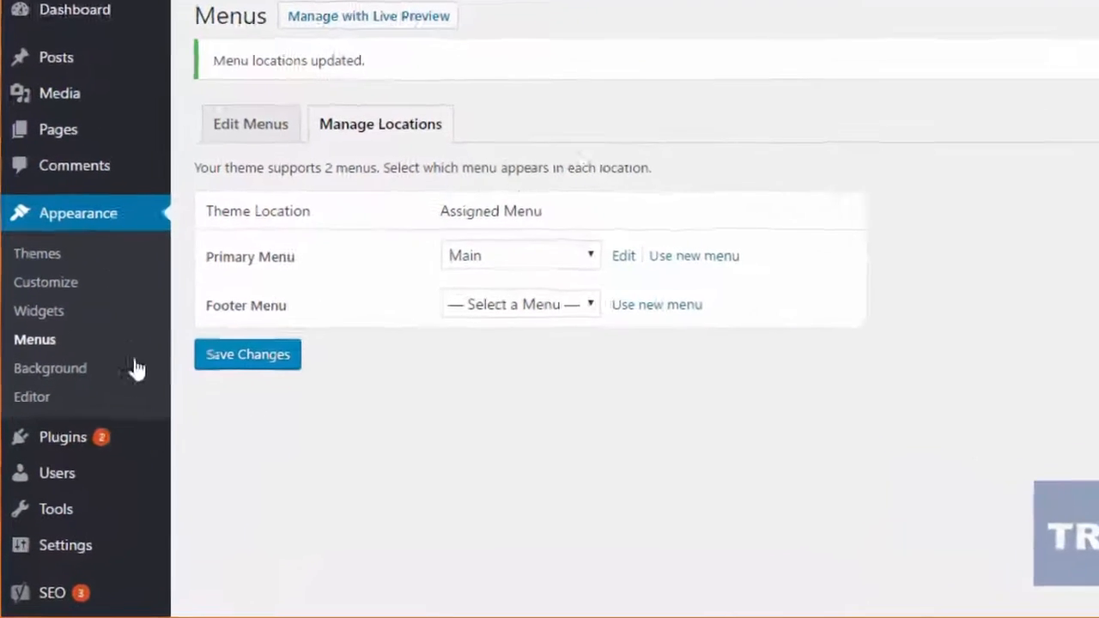
pyautogui.moveTo(76, 335)
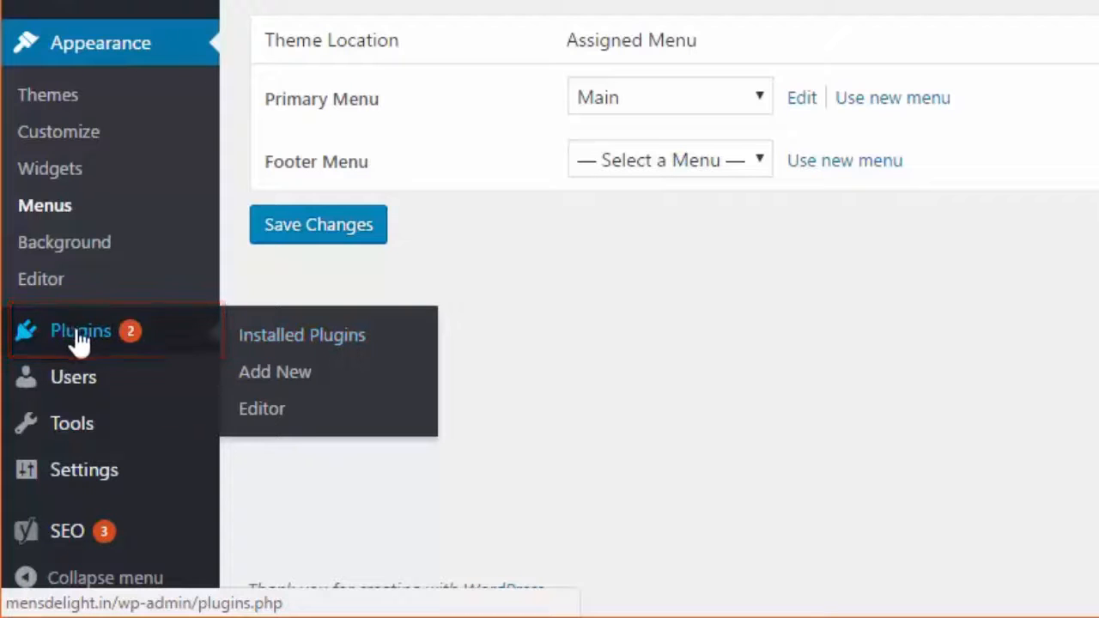
pyautogui.click(302, 336)
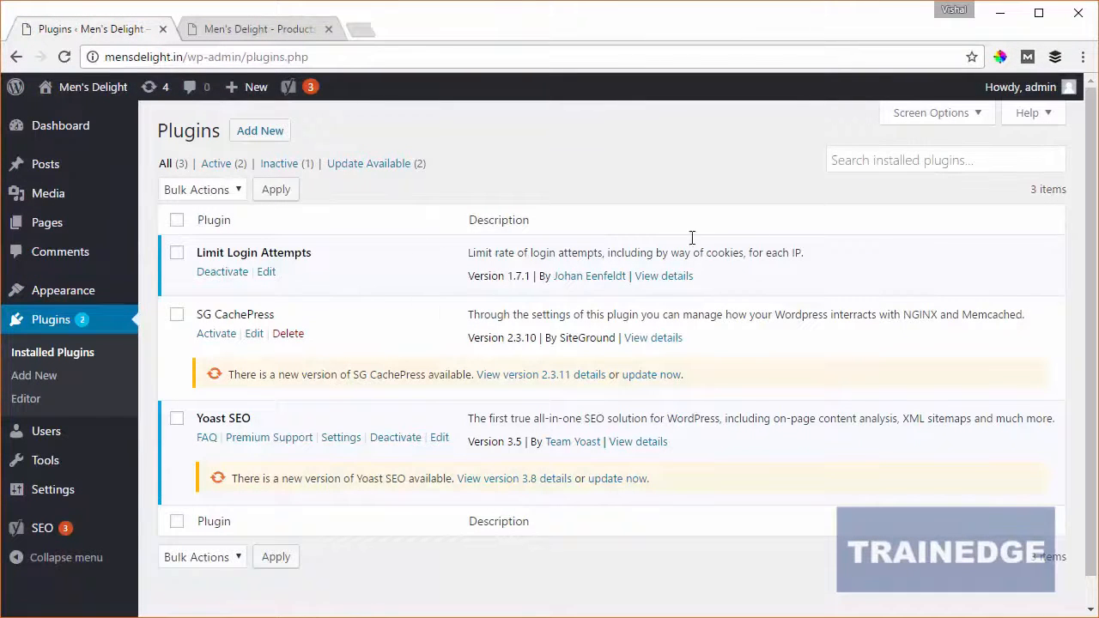
pyautogui.scroll(-1, 1092, 187)
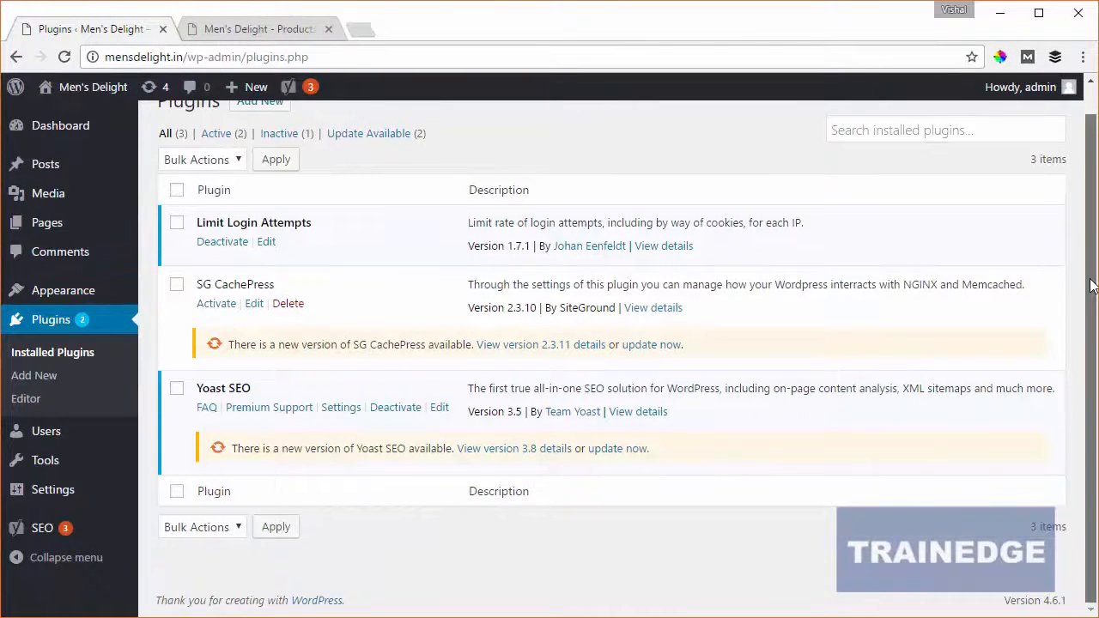
pyautogui.scroll(1, 1092, 188)
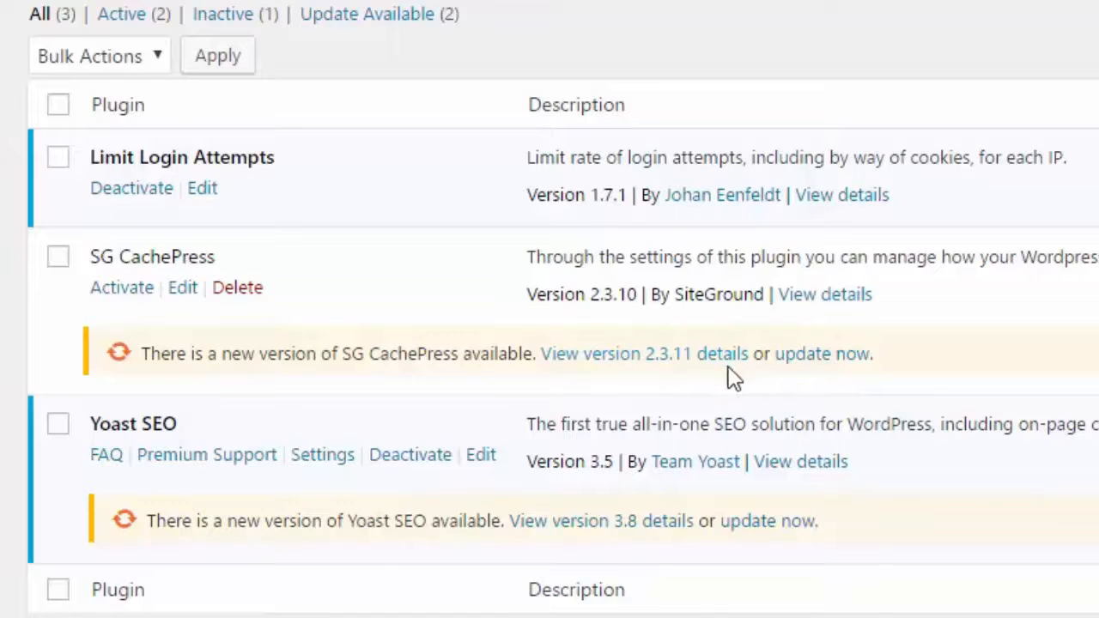
pyautogui.click(822, 360)
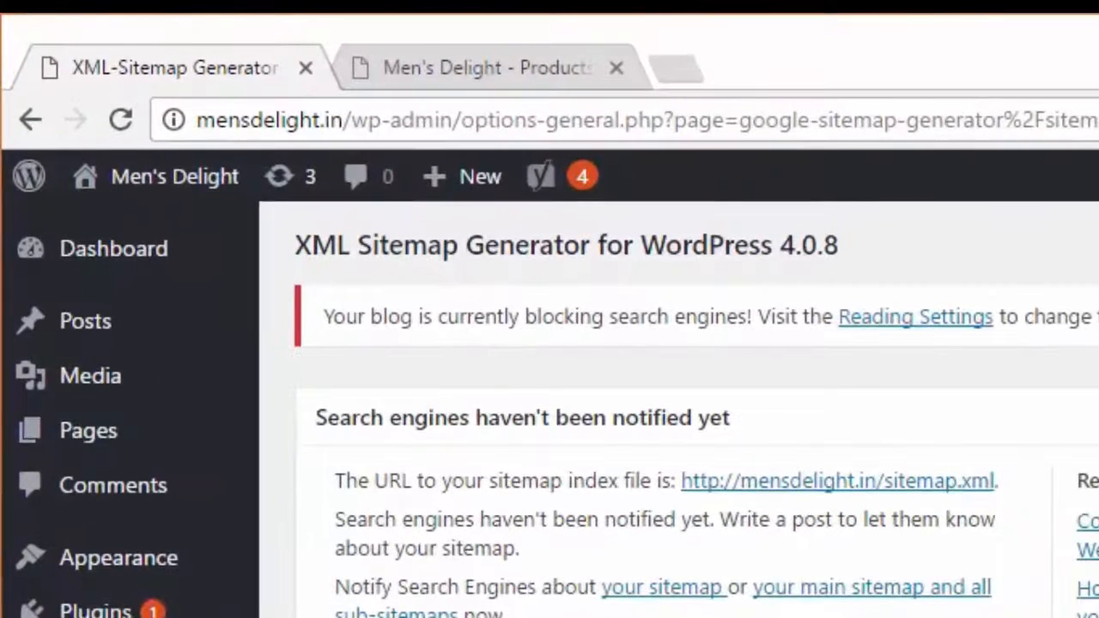
pyautogui.moveTo(119, 440)
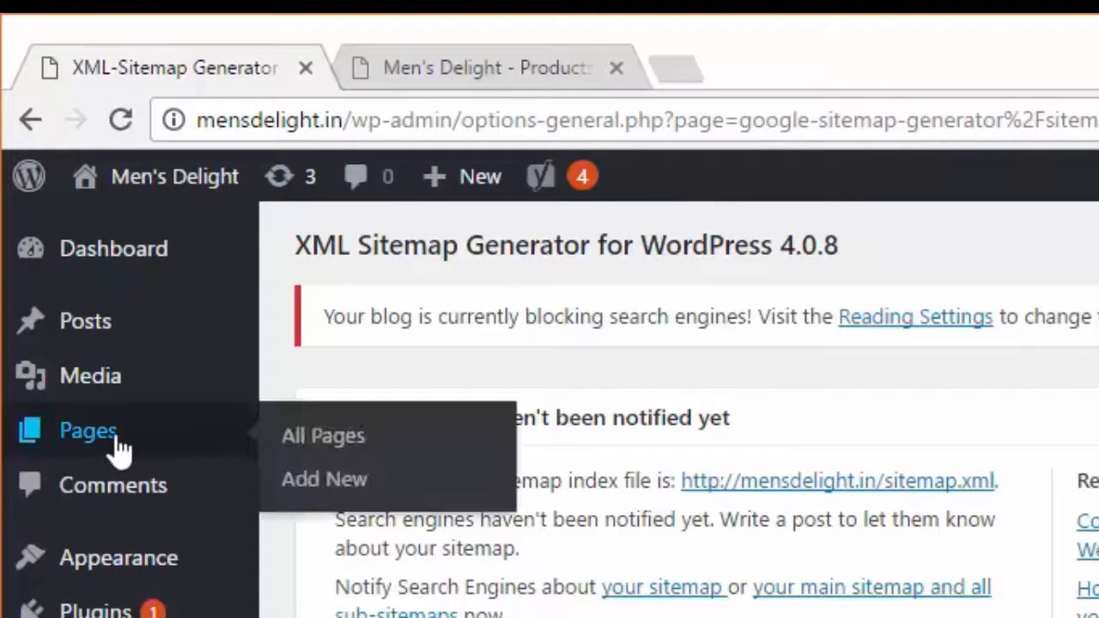
# - Start a new page, title it "My new page", and place the cursor in its content area
pyautogui.moveTo(114, 332)
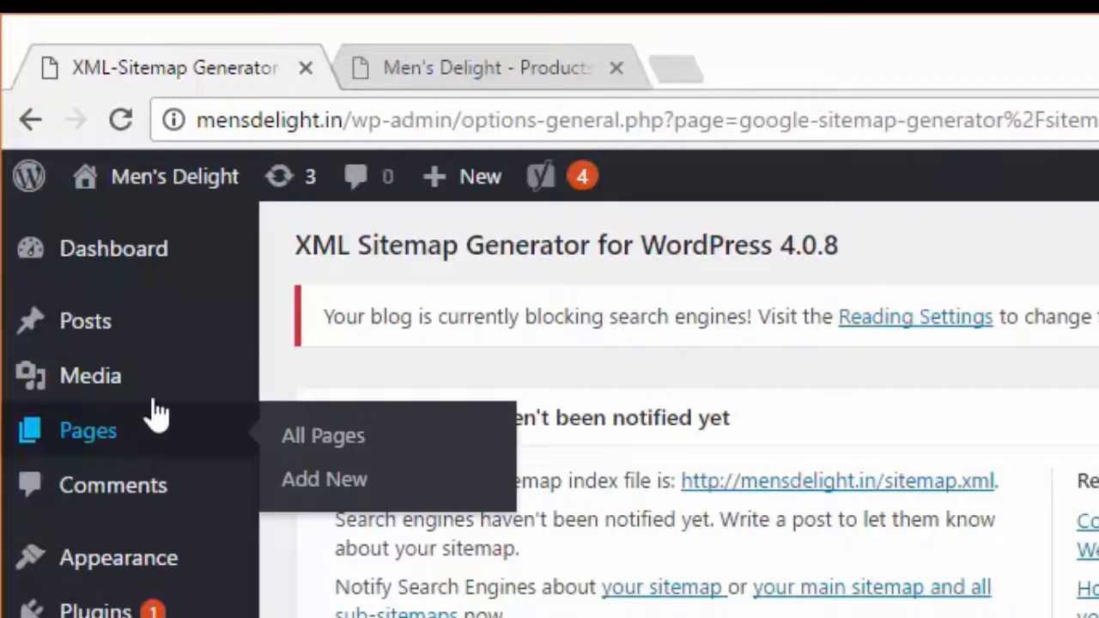
pyautogui.moveTo(163, 332)
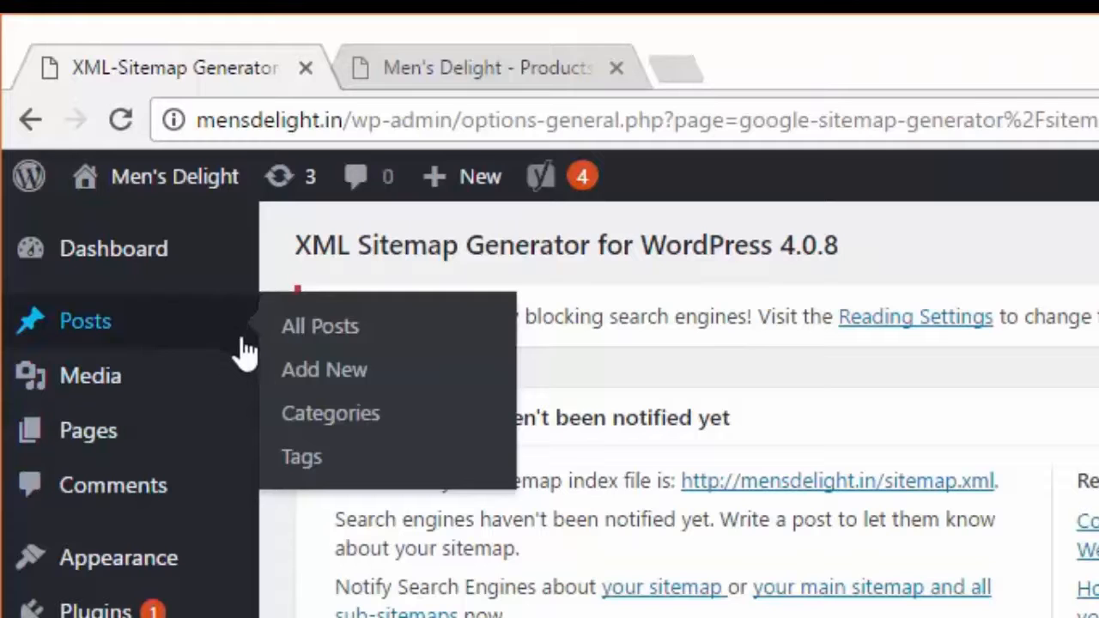
pyautogui.moveTo(92, 457)
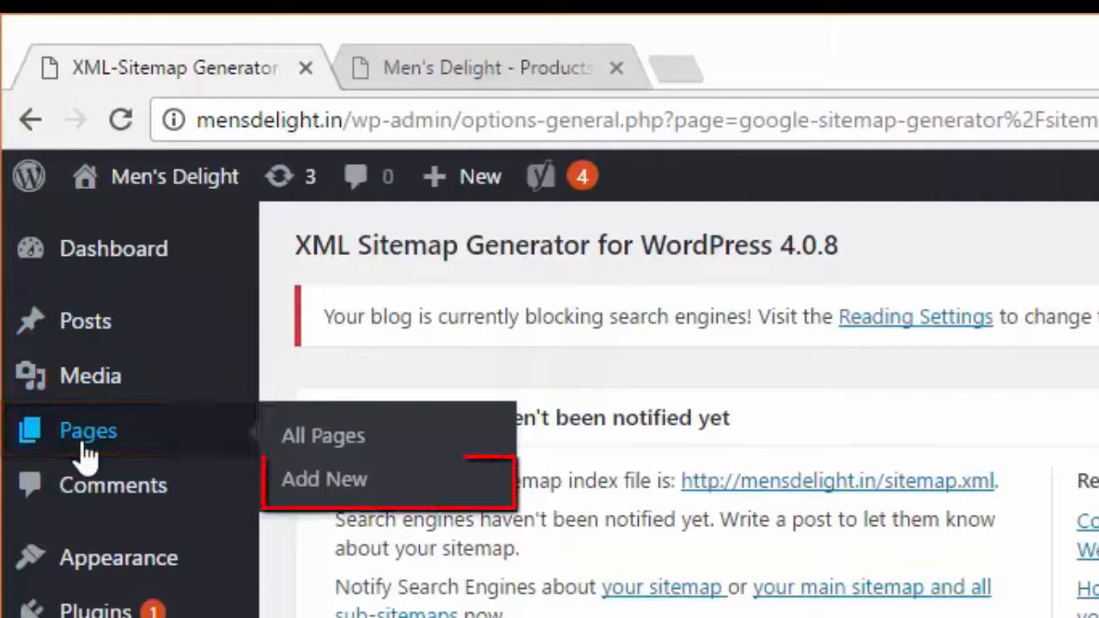
pyautogui.click(338, 486)
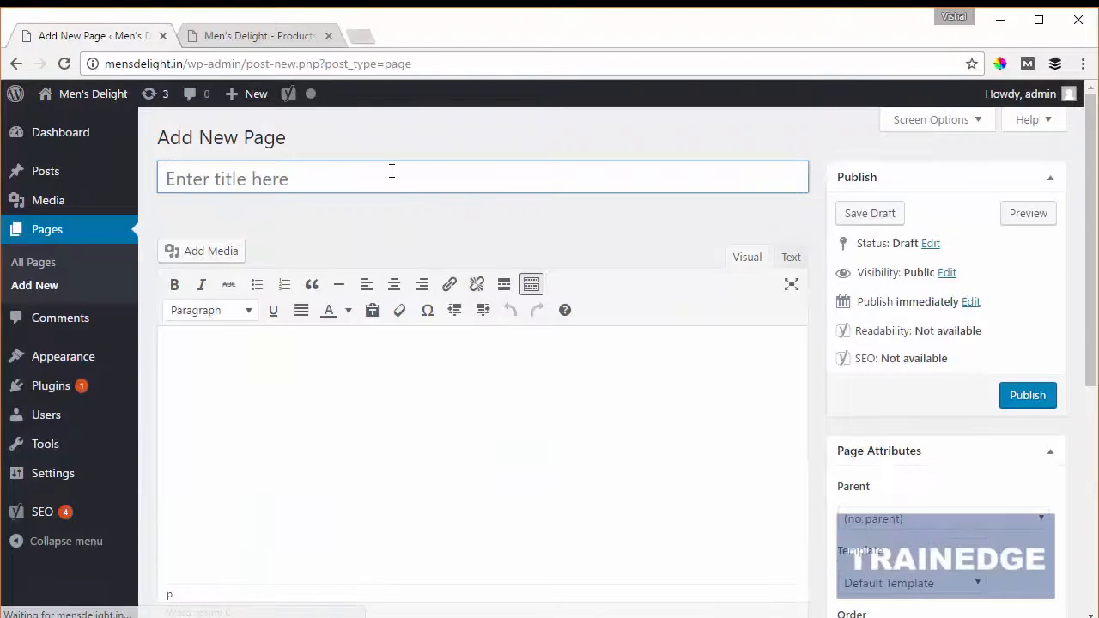
pyautogui.write('My new page')
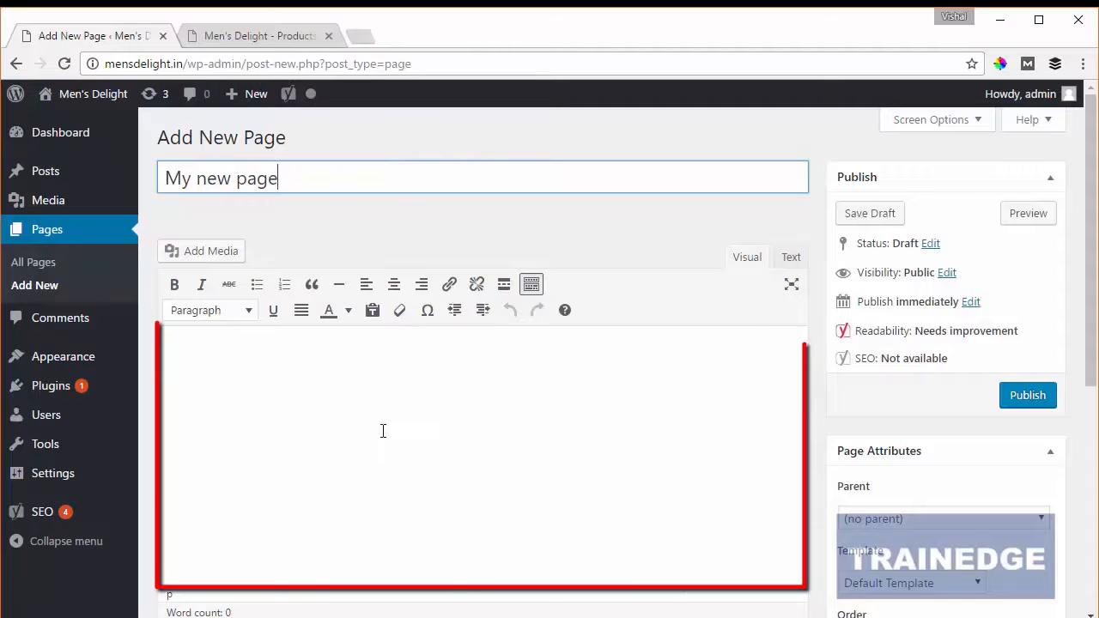
pyautogui.click(383, 406)
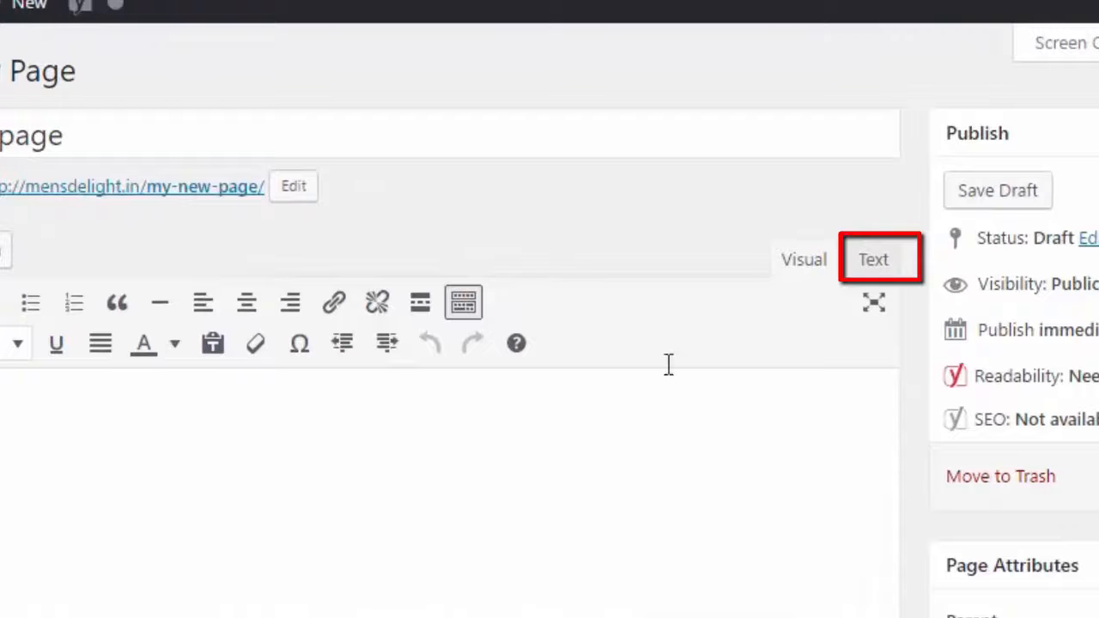
# - Compare the Text and Visual editors, paste the copied Philips QT4001/15 trimmer product description in Visual mode, and look through it
pyautogui.click(870, 261)
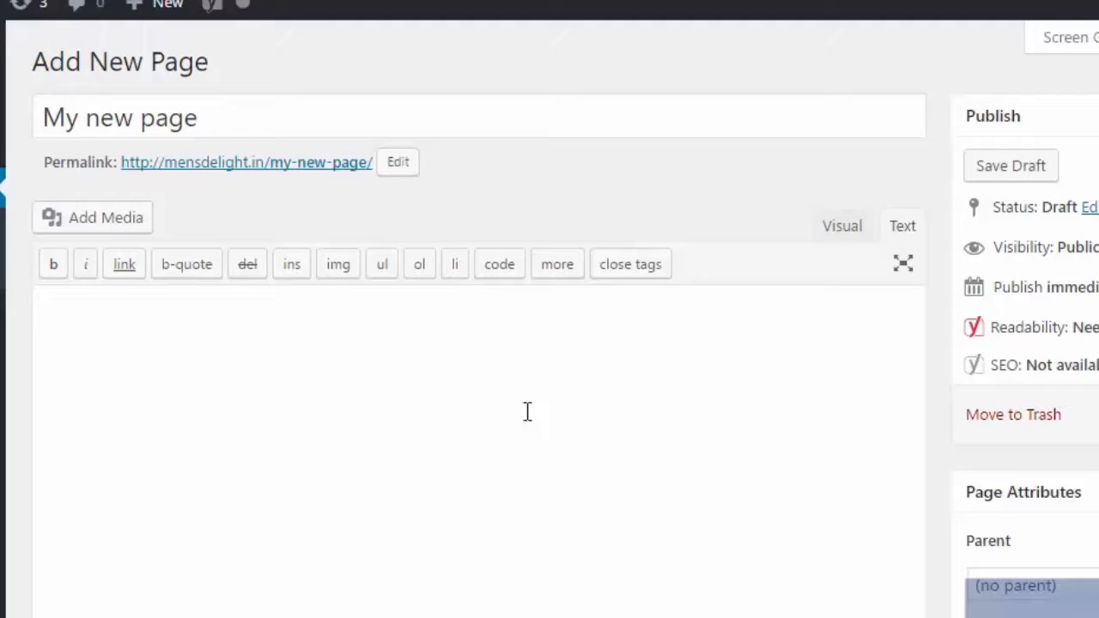
pyautogui.click(840, 228)
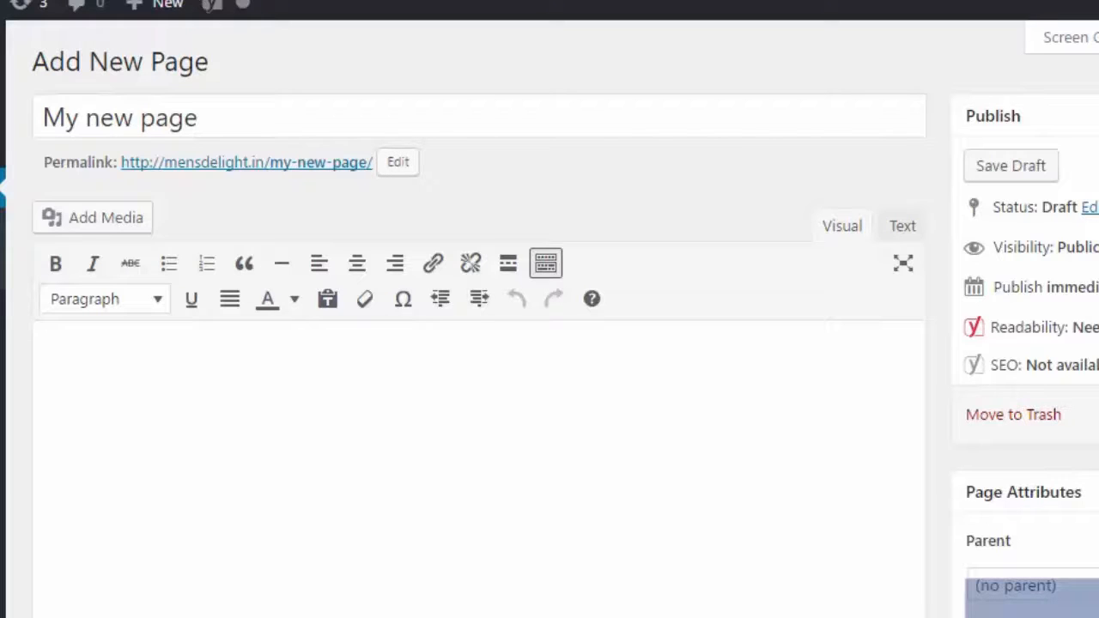
pyautogui.hotkey('ctrl', 'v')
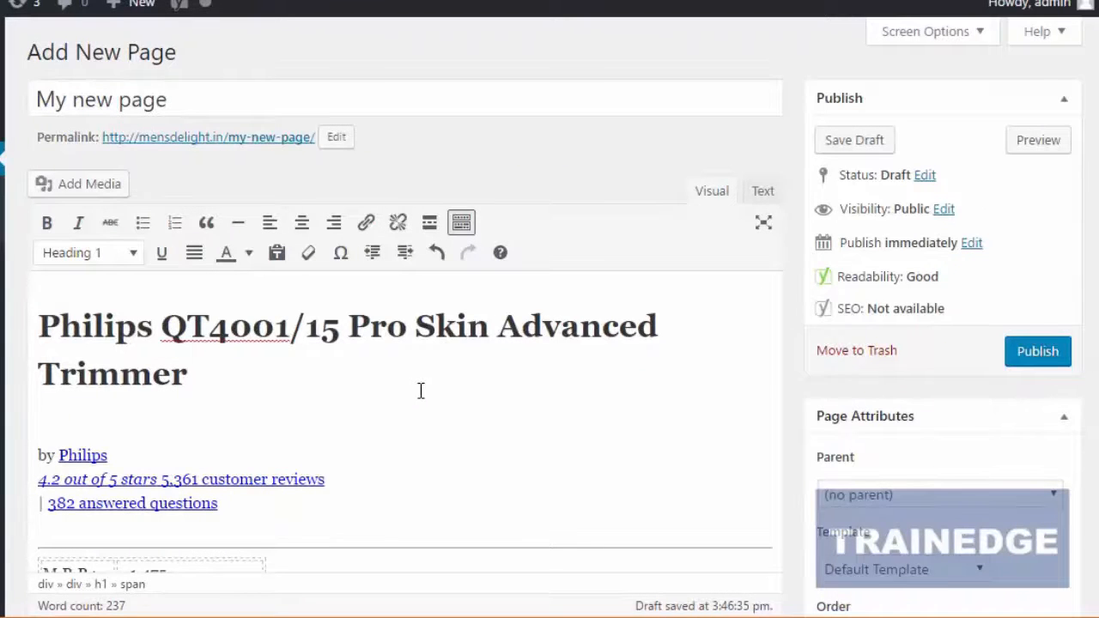
pyautogui.scroll(-10, 421, 391)
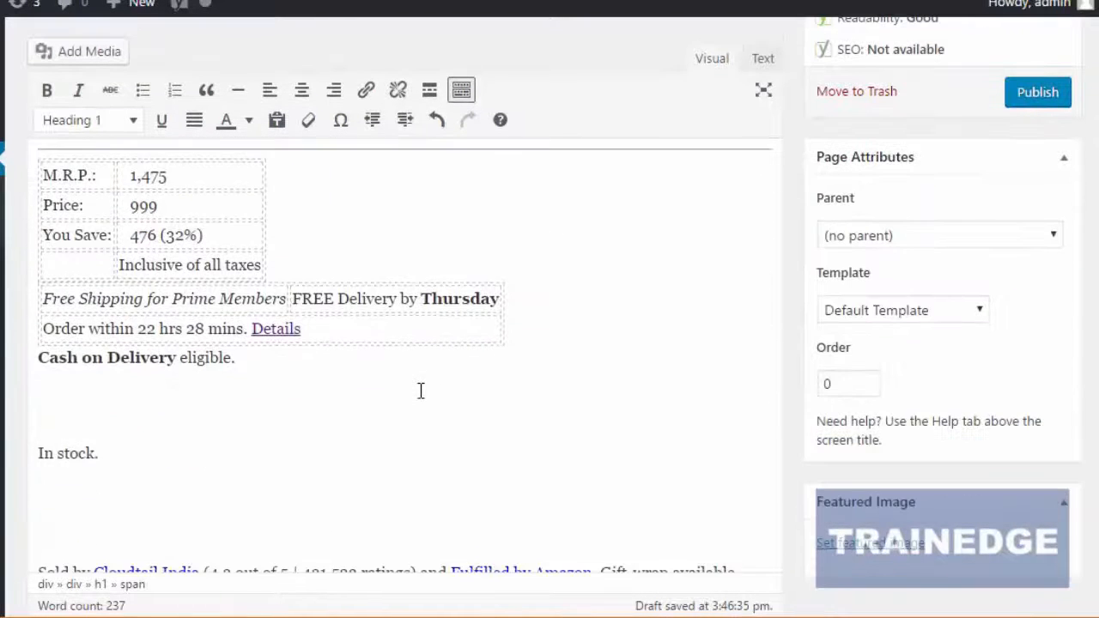
pyautogui.scroll(-12, 421, 391)
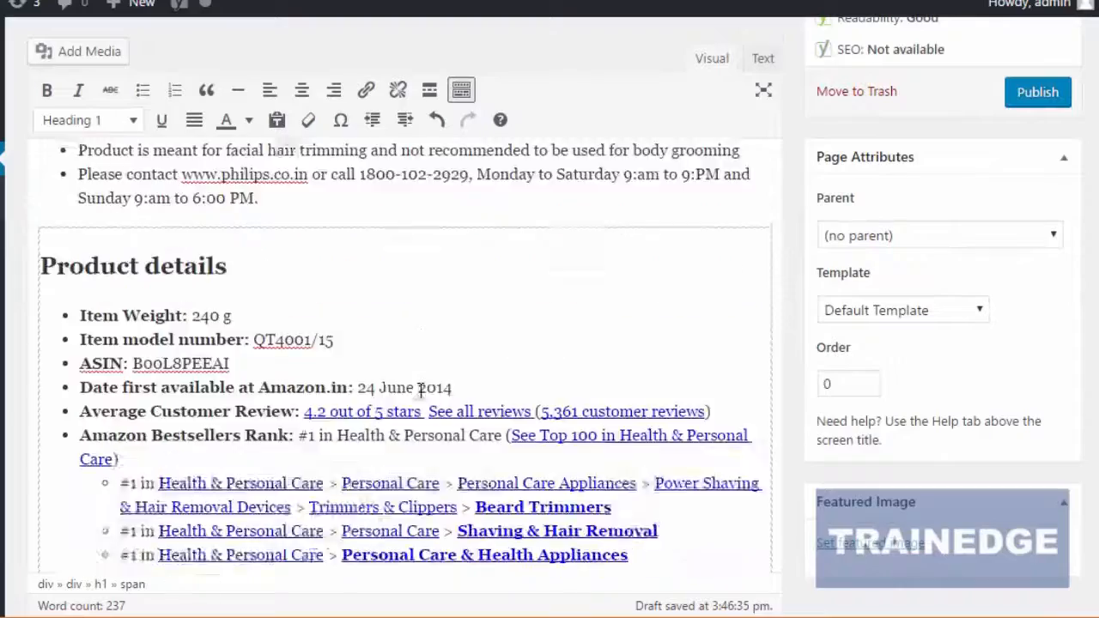
pyautogui.scroll(-3, 421, 391)
pyautogui.scroll(10, 421, 390)
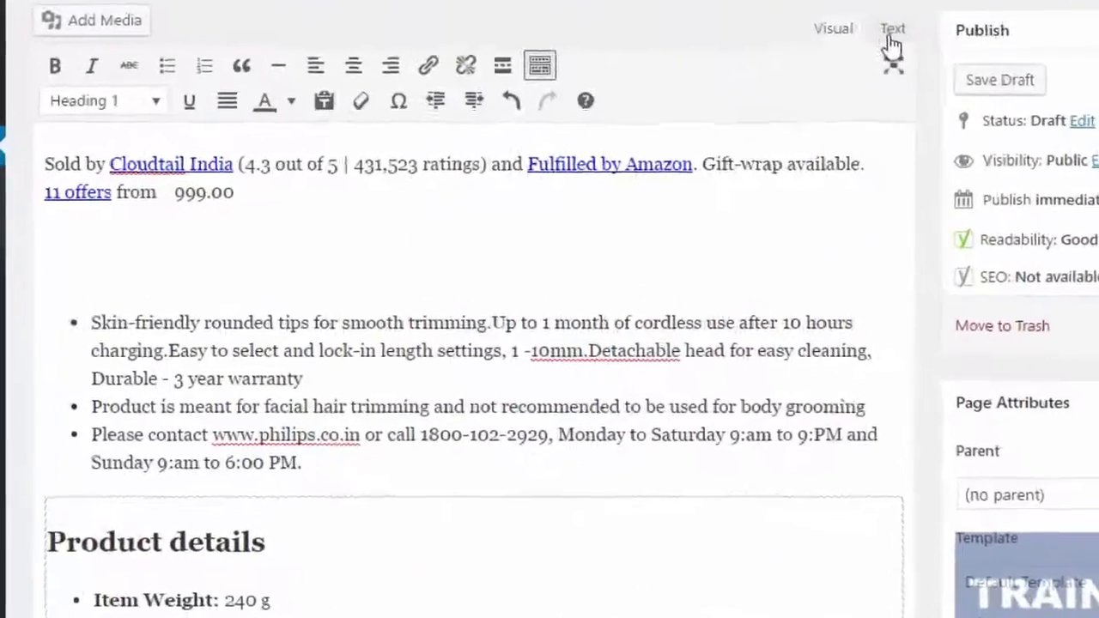
# - Examine the HTML code behind the pasted product description, and return to the visual editor
pyautogui.click(762, 59)
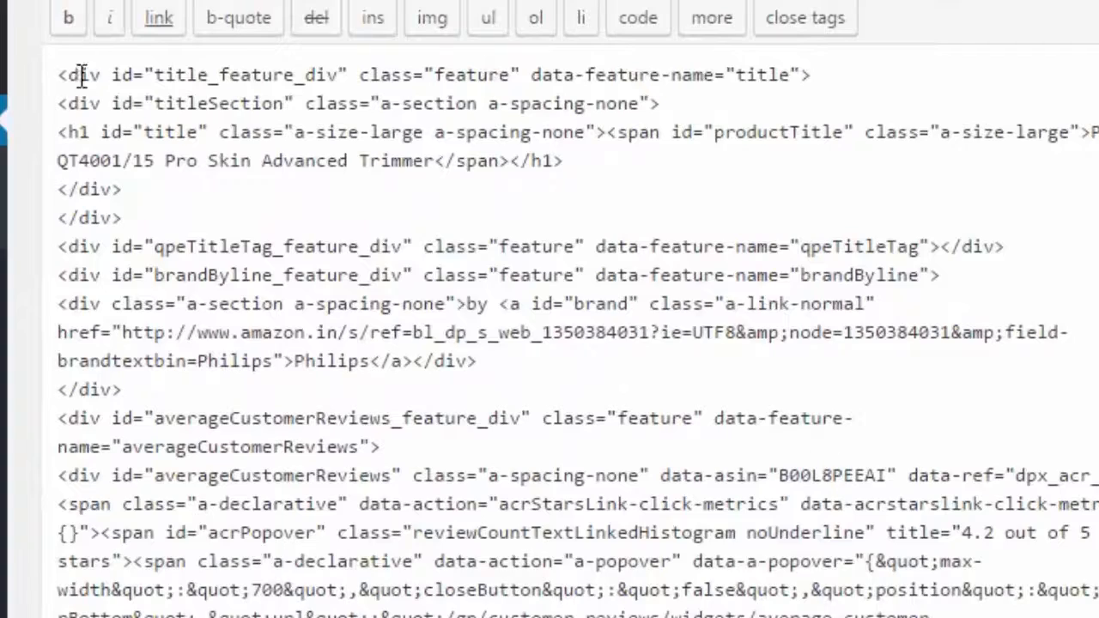
pyautogui.scroll(-8, 533, 434)
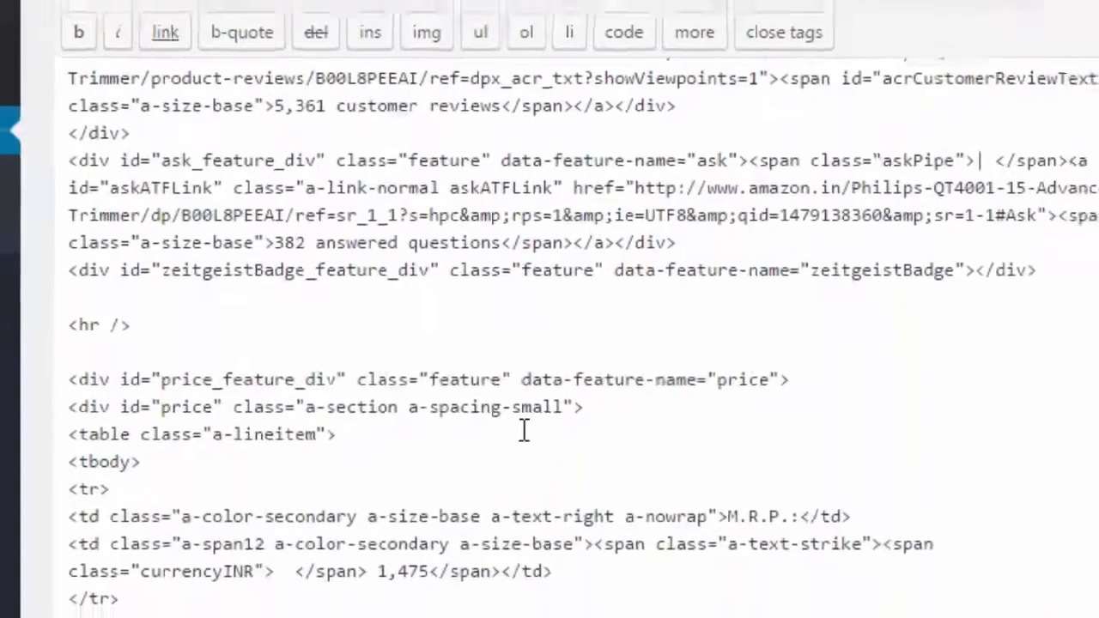
pyautogui.scroll(10, 533, 434)
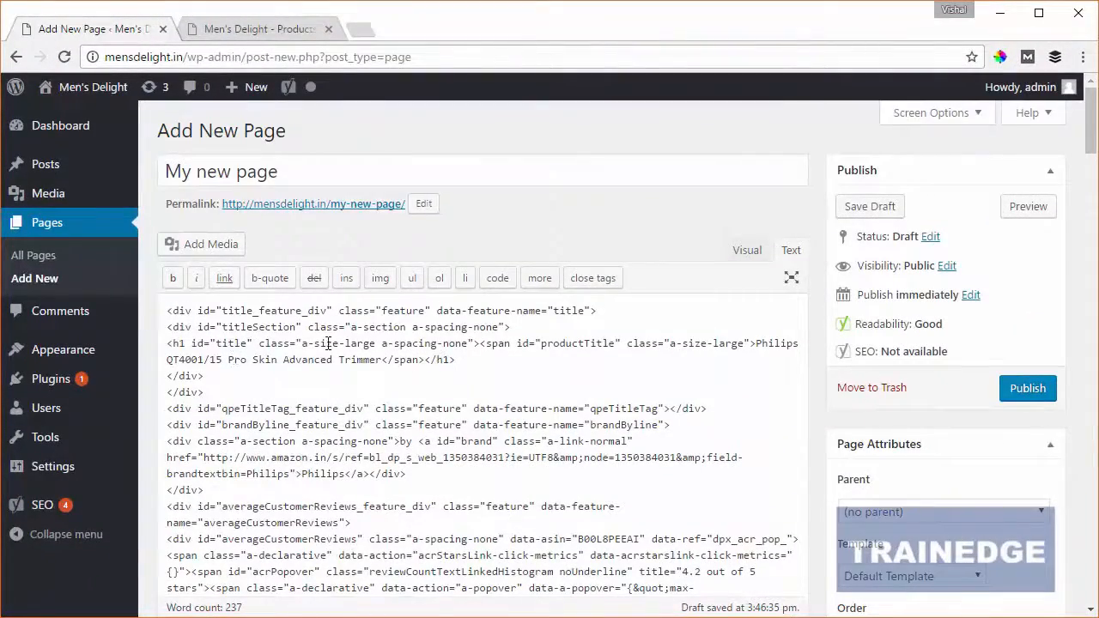
pyautogui.click(747, 252)
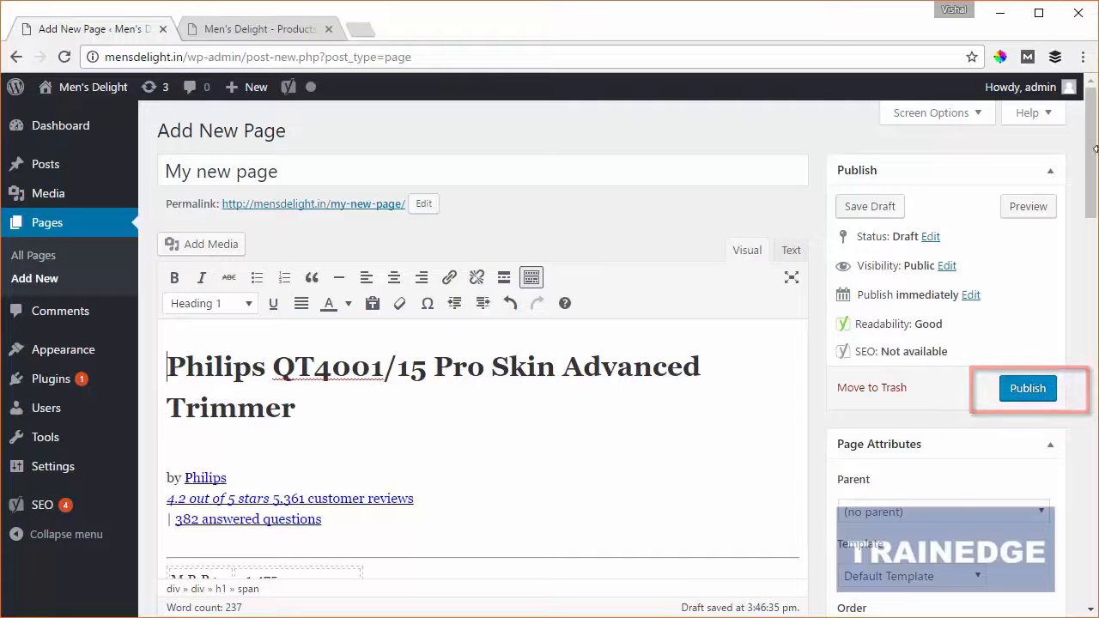
# - Look over the page's content and attributes, and publish the page
pyautogui.moveTo(1094, 149); pyautogui.dragTo(1090, 198)
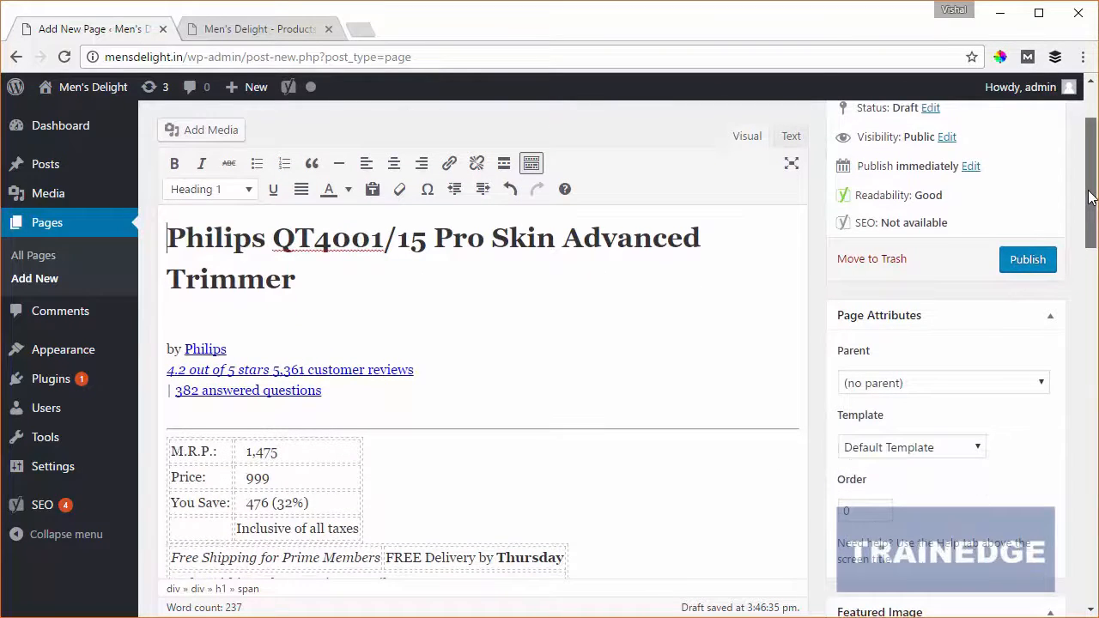
pyautogui.scroll(3, 654, 193)
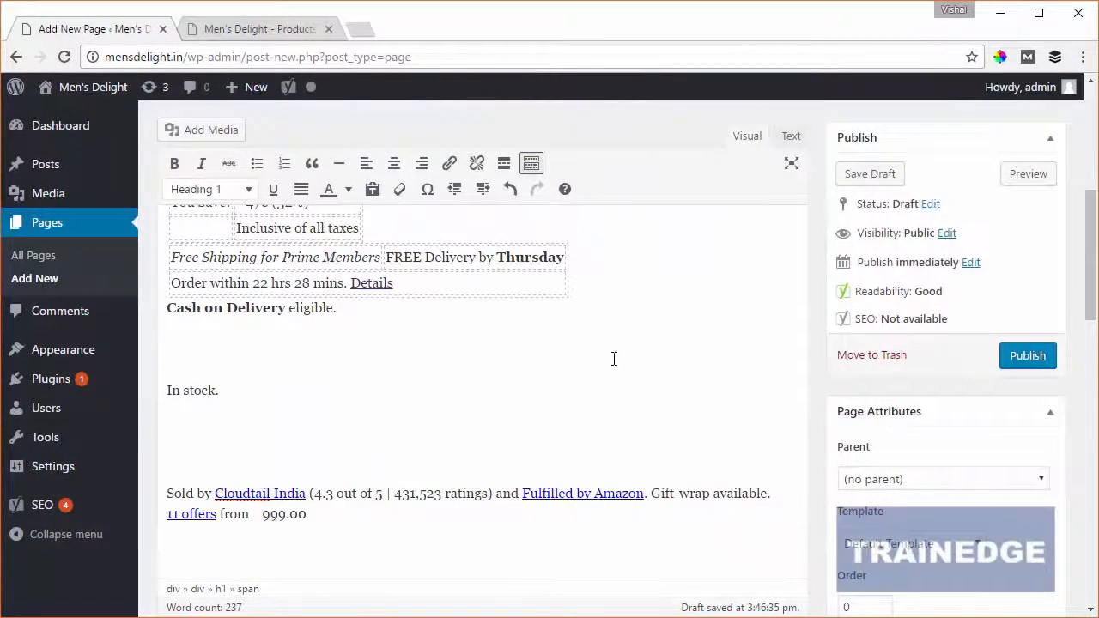
pyautogui.scroll(5, 1090, 249)
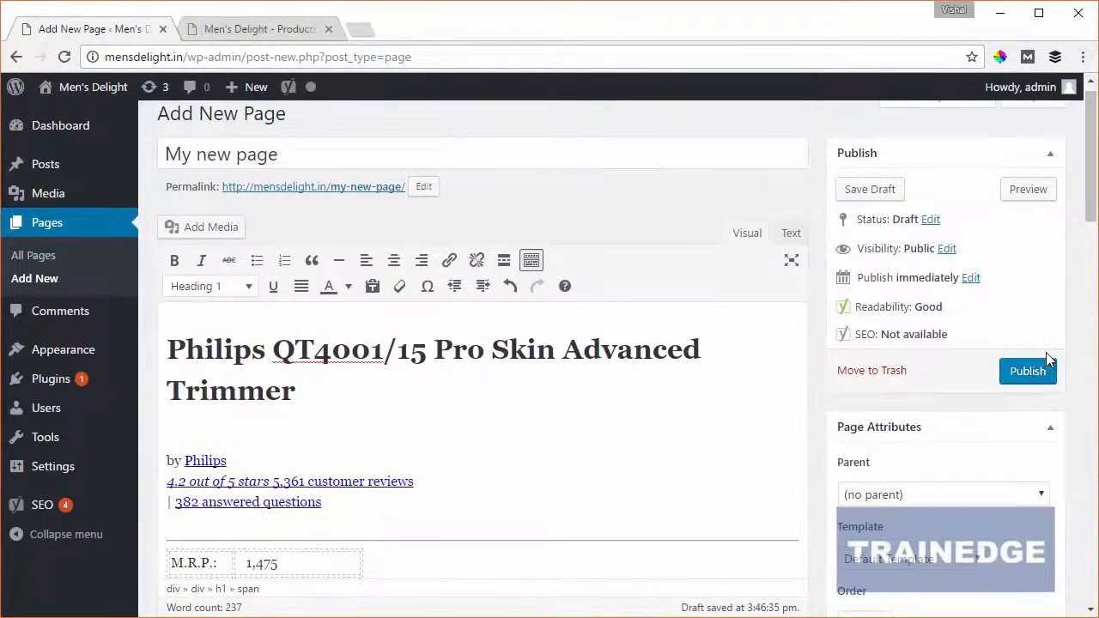
pyautogui.click(1028, 376)
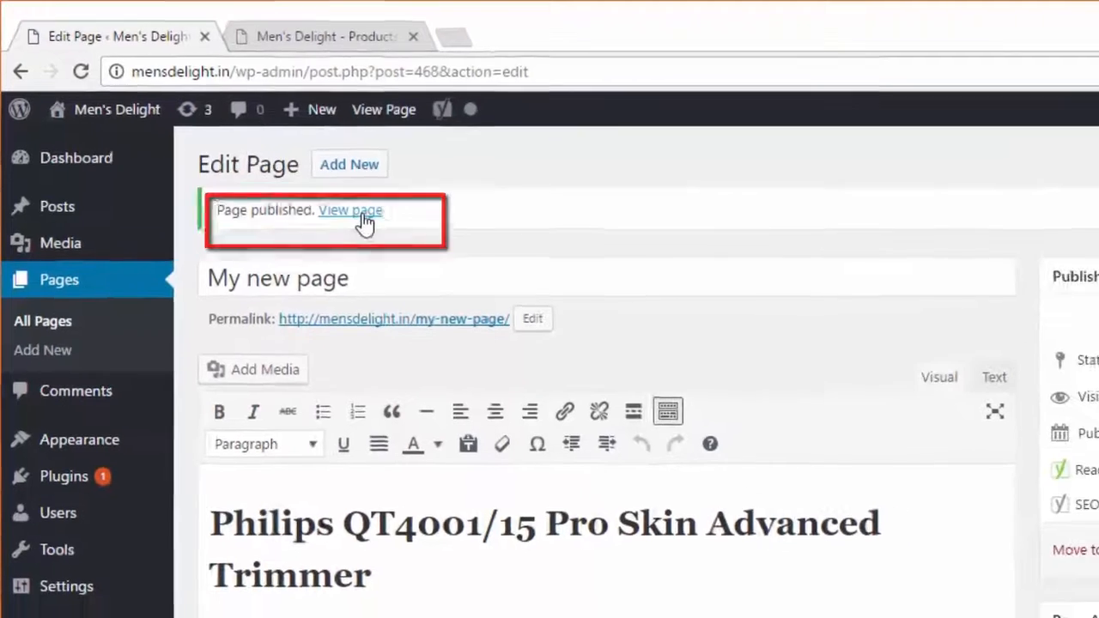
# - View the published page in a separate browser tab, and close that tab
pyautogui.rightClick(388, 234)
pyautogui.click(326, 199)
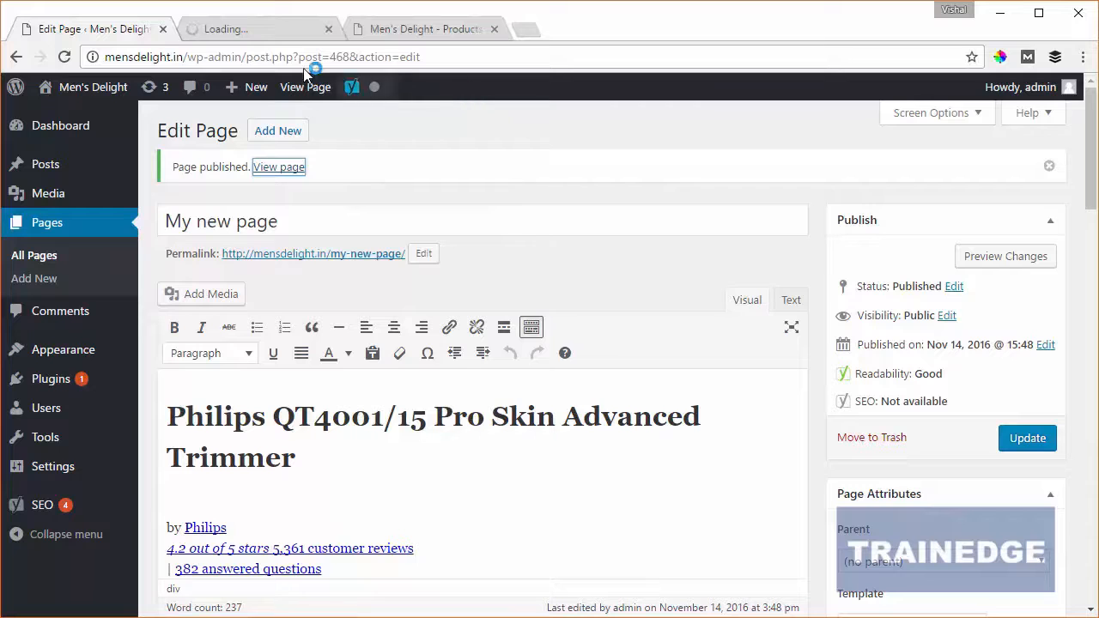
pyautogui.click(257, 28)
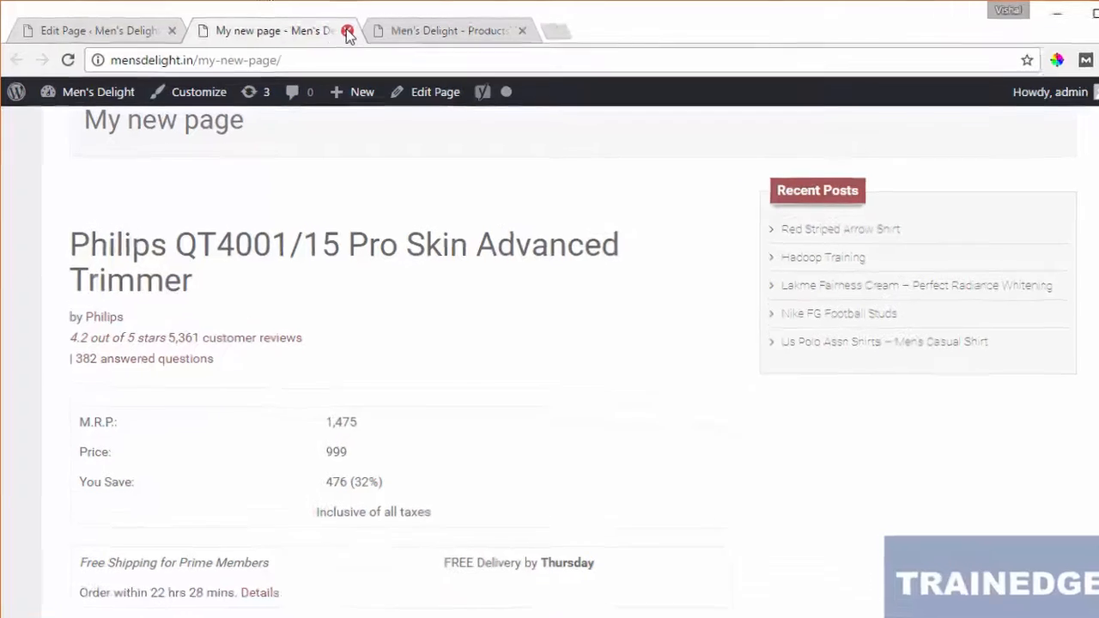
pyautogui.click(347, 31)
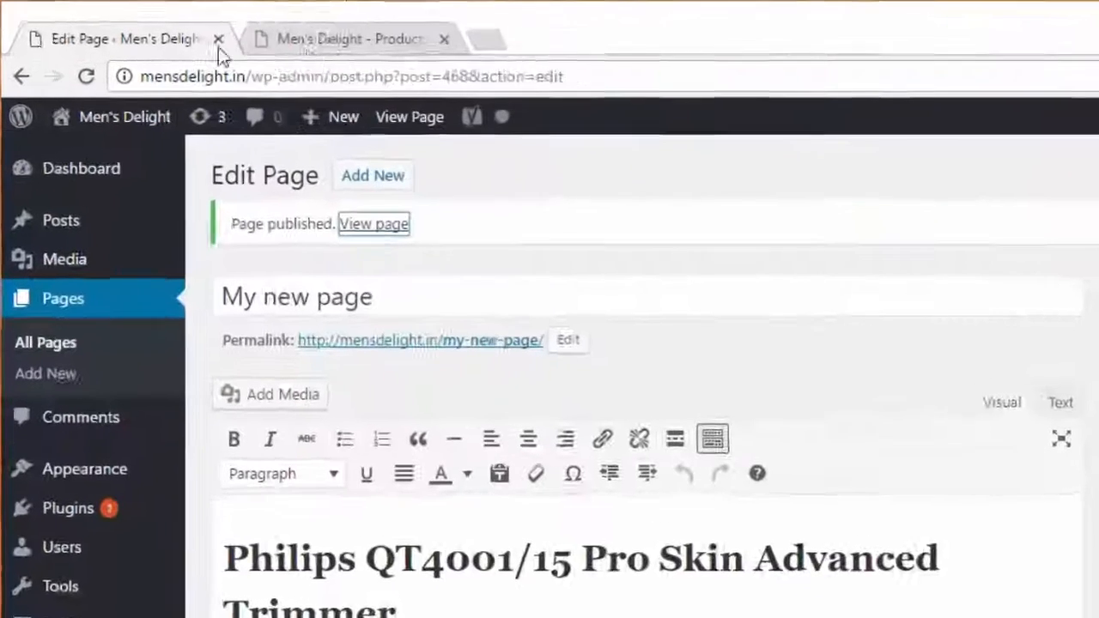
# - Start a new post and collapse the Yoast SEO section below its editor
pyautogui.moveTo(114, 270)
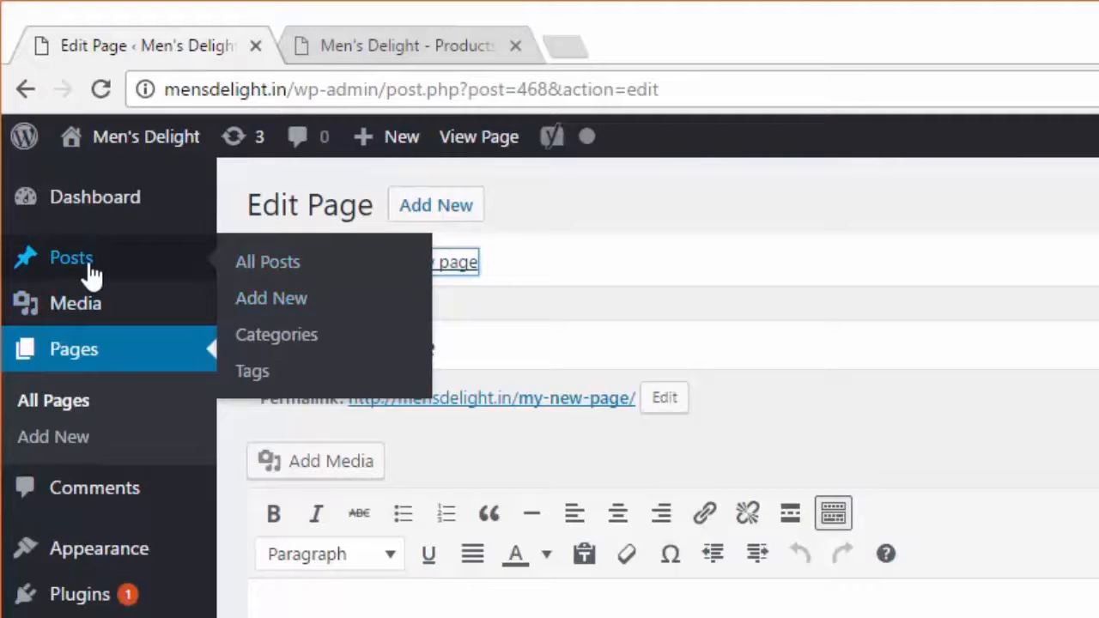
pyautogui.click(303, 316)
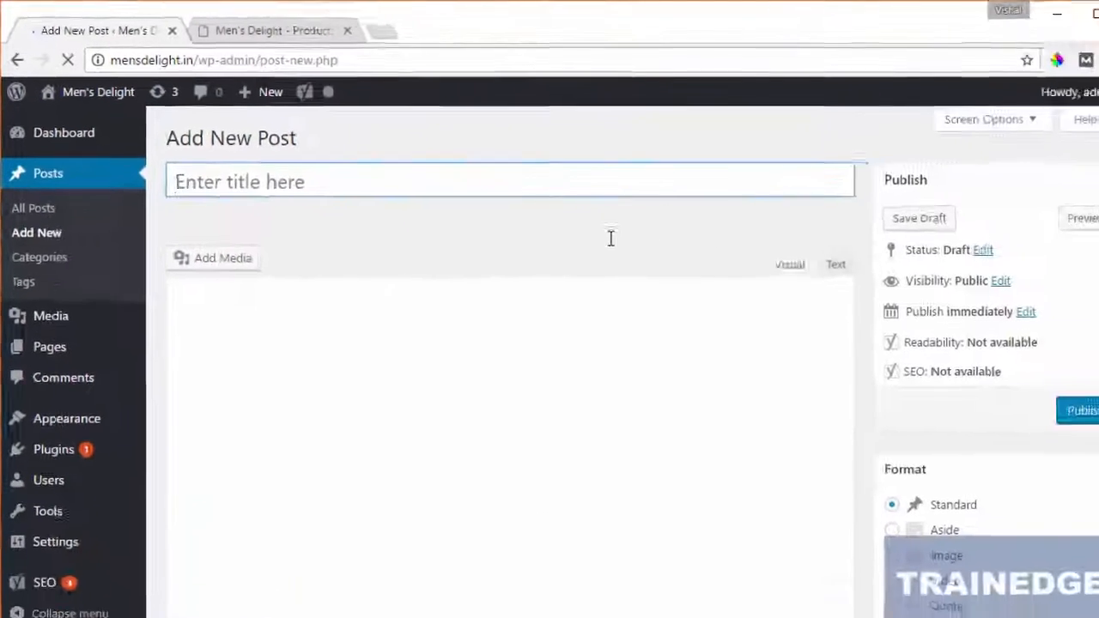
pyautogui.scroll(-3, 545, 373)
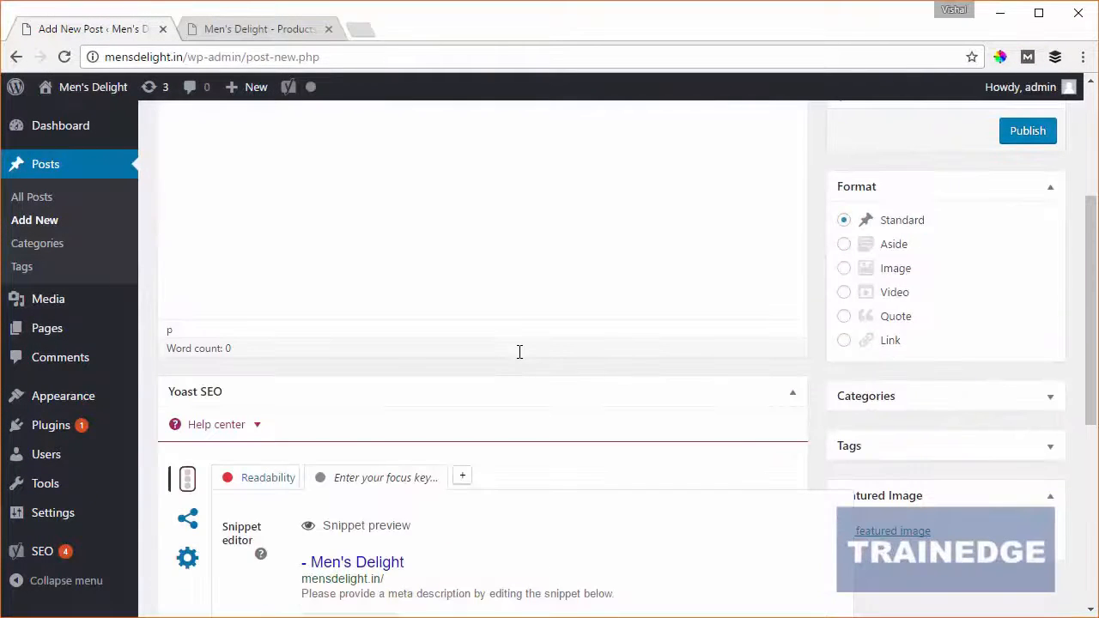
pyautogui.click(792, 392)
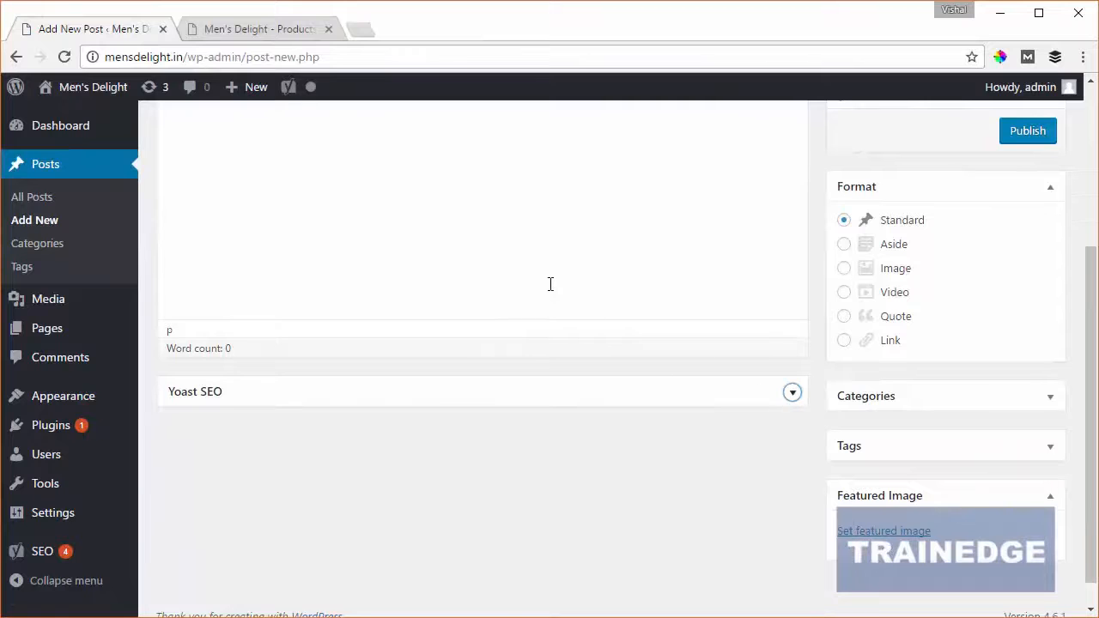
pyautogui.scroll(2, 549, 284)
pyautogui.scroll(2, 398, 355)
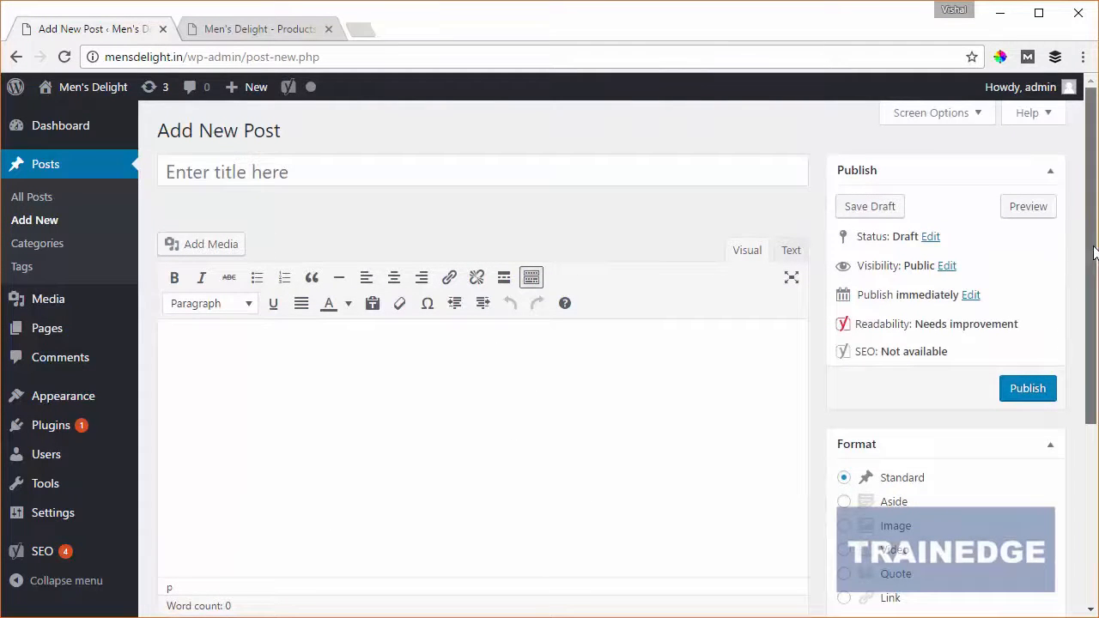
# - Expand the new post's Categories section and examine the categories it offers
pyautogui.moveTo(1092, 253); pyautogui.dragTo(1093, 431)
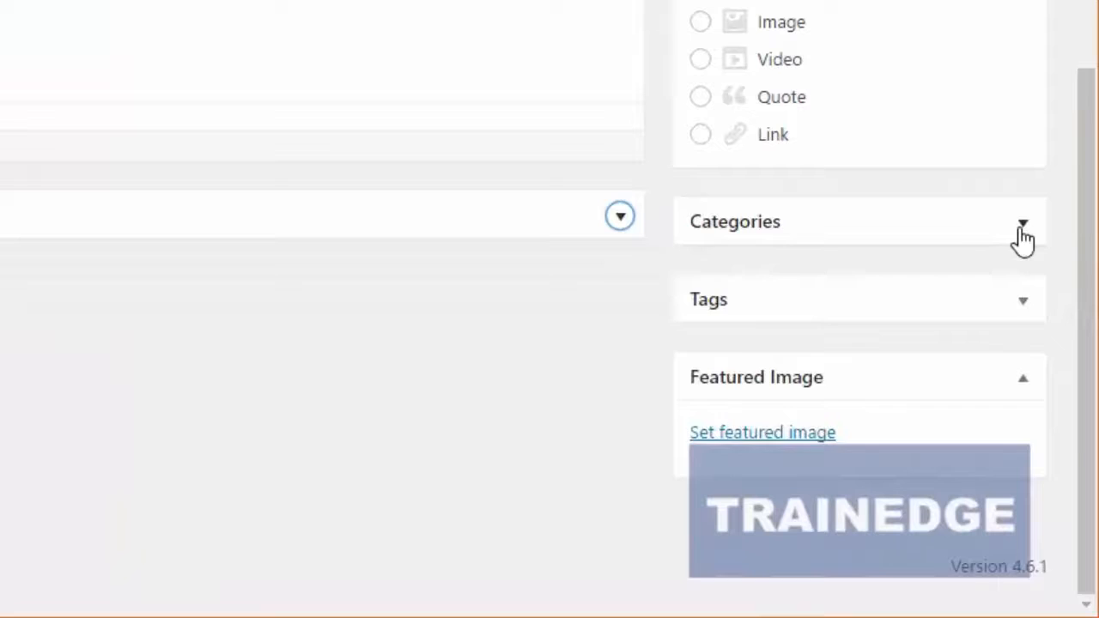
pyautogui.click(1050, 364)
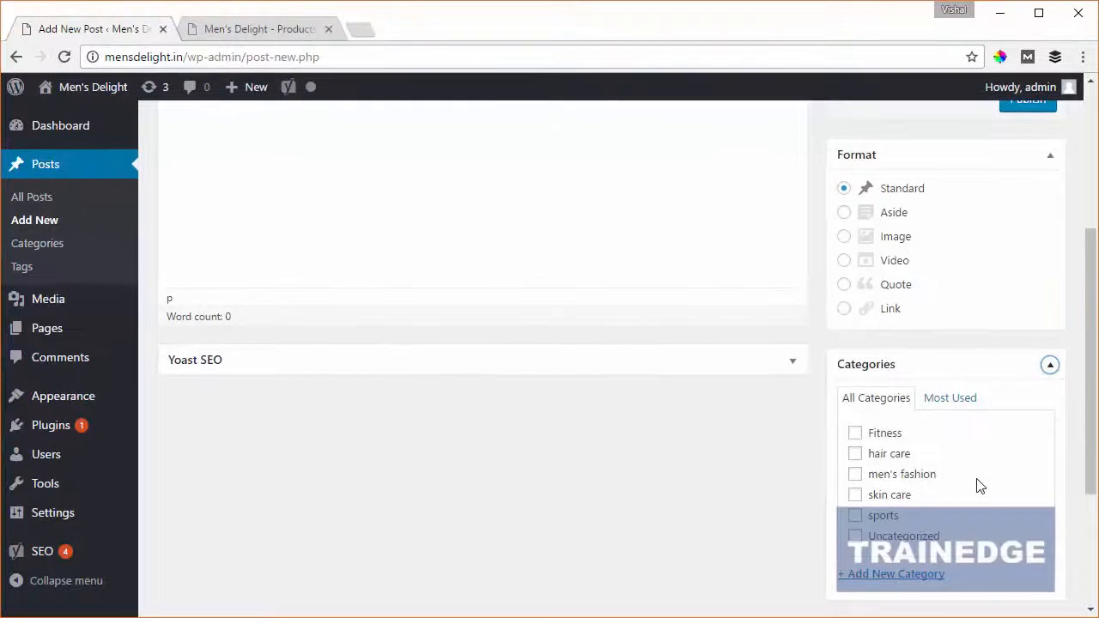
pyautogui.scroll(2, 979, 486)
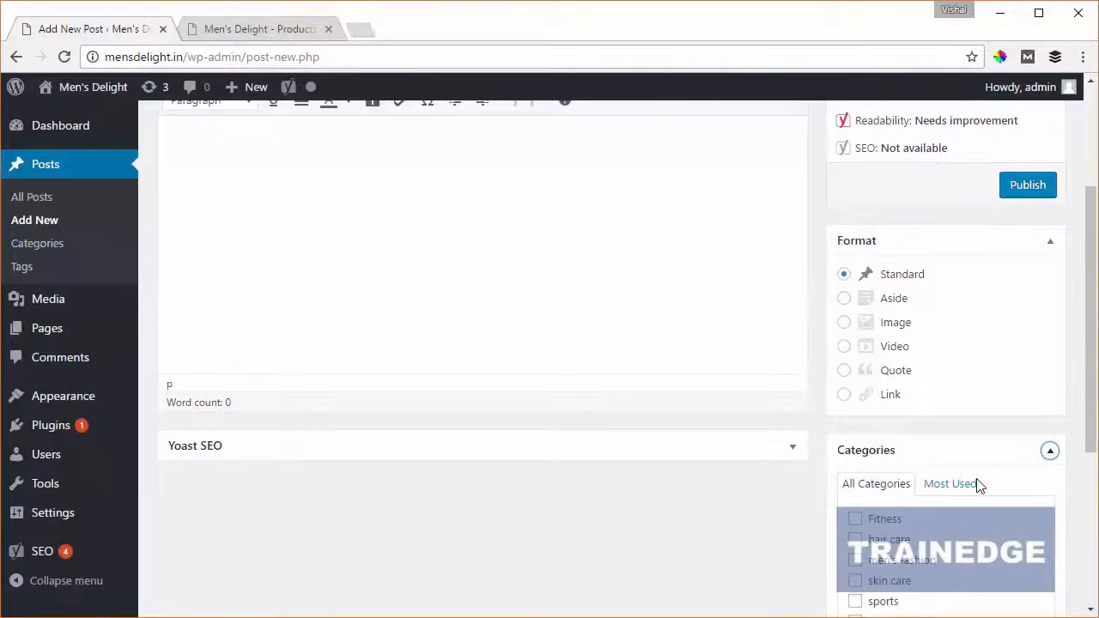
pyautogui.scroll(-3, 964, 401)
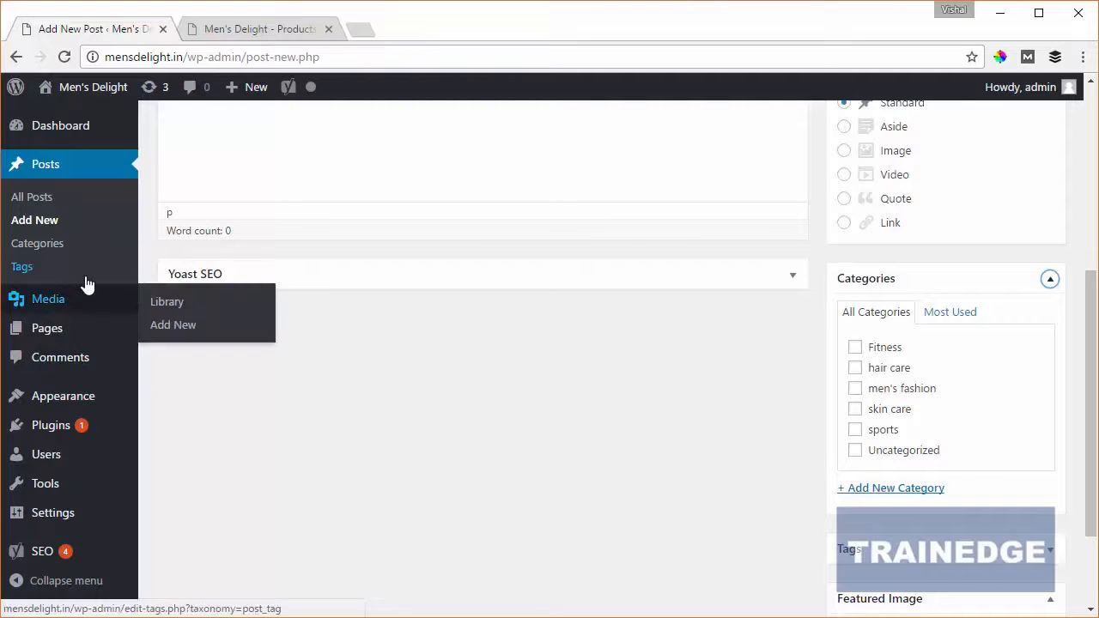
# - Open the list of all pages, look through it, and filter it to show only drafts
pyautogui.click(167, 333)
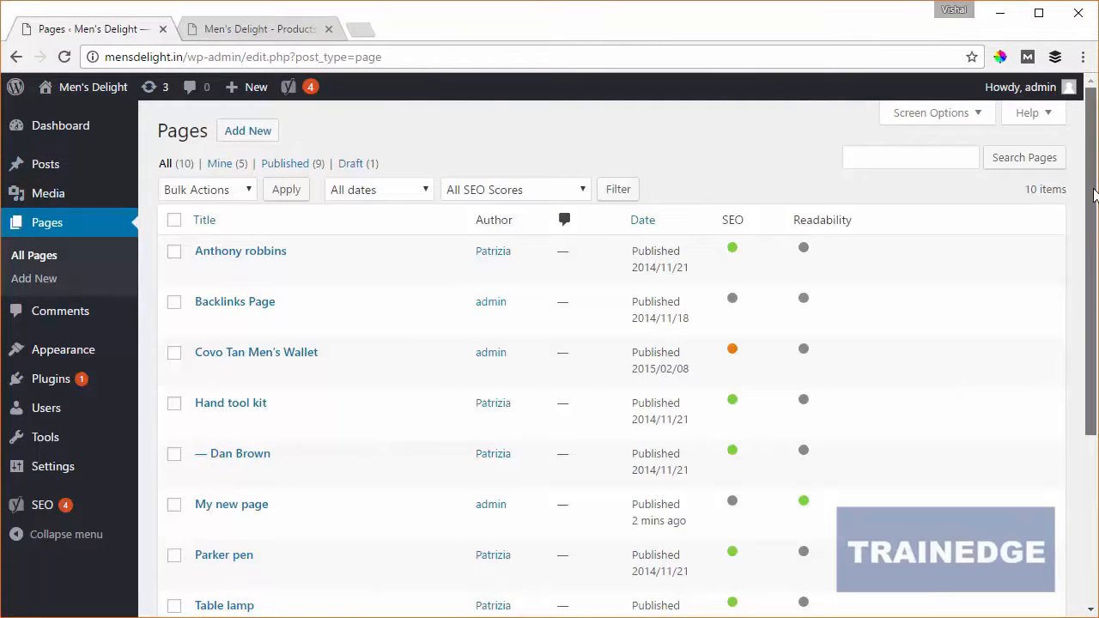
pyautogui.moveTo(1093, 196); pyautogui.dragTo(1091, 228)
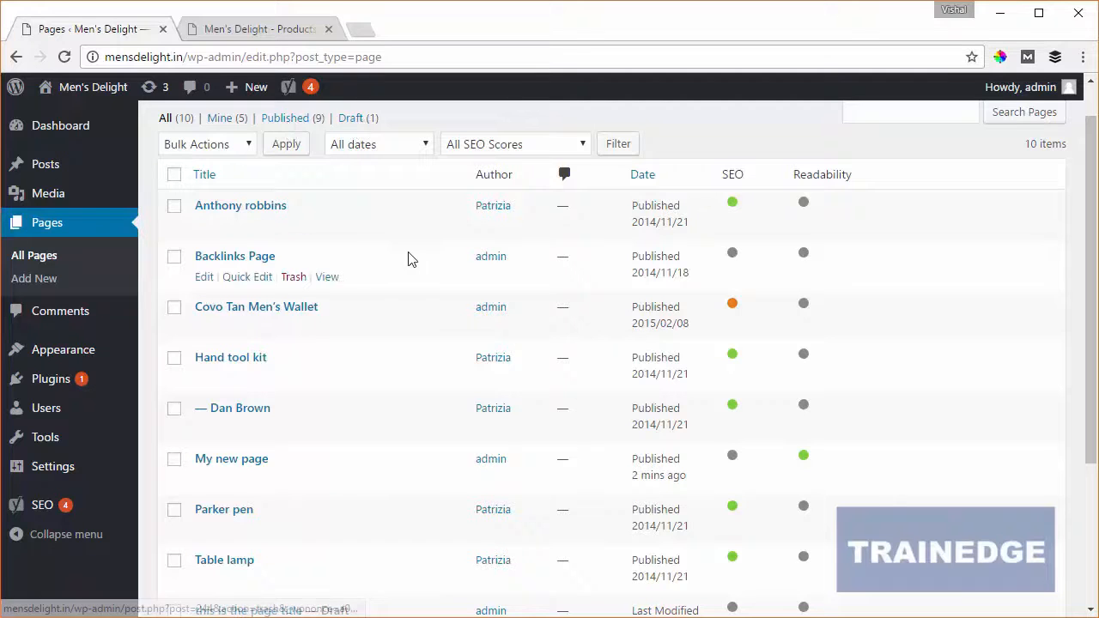
pyautogui.click(358, 123)
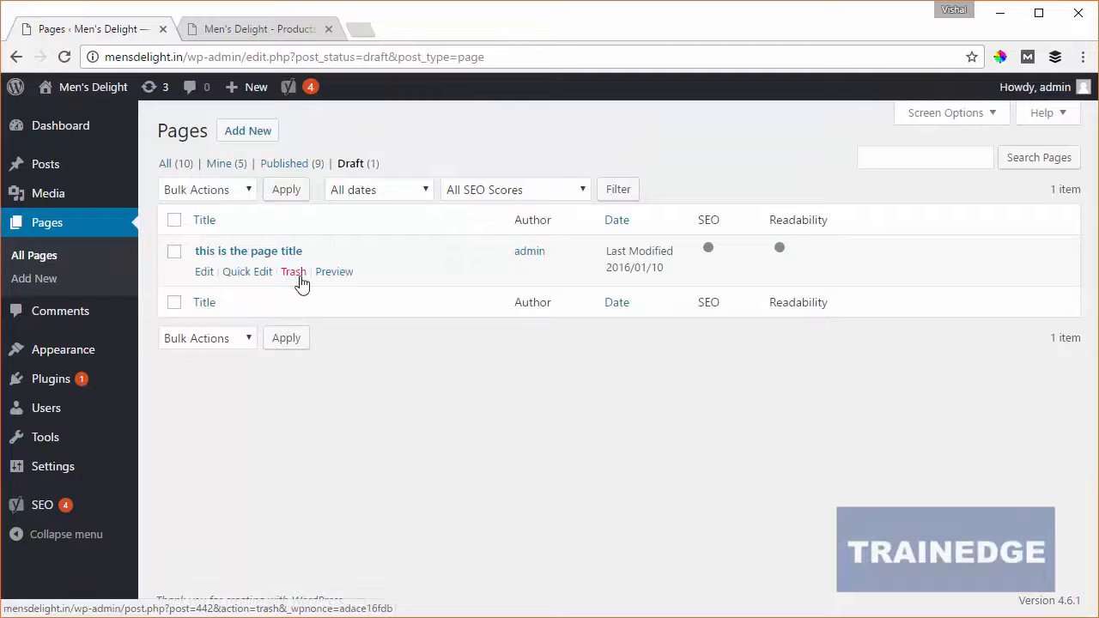
# - Move the draft "this is the page title" to the trash and open the list of trashed pages
pyautogui.click(298, 275)
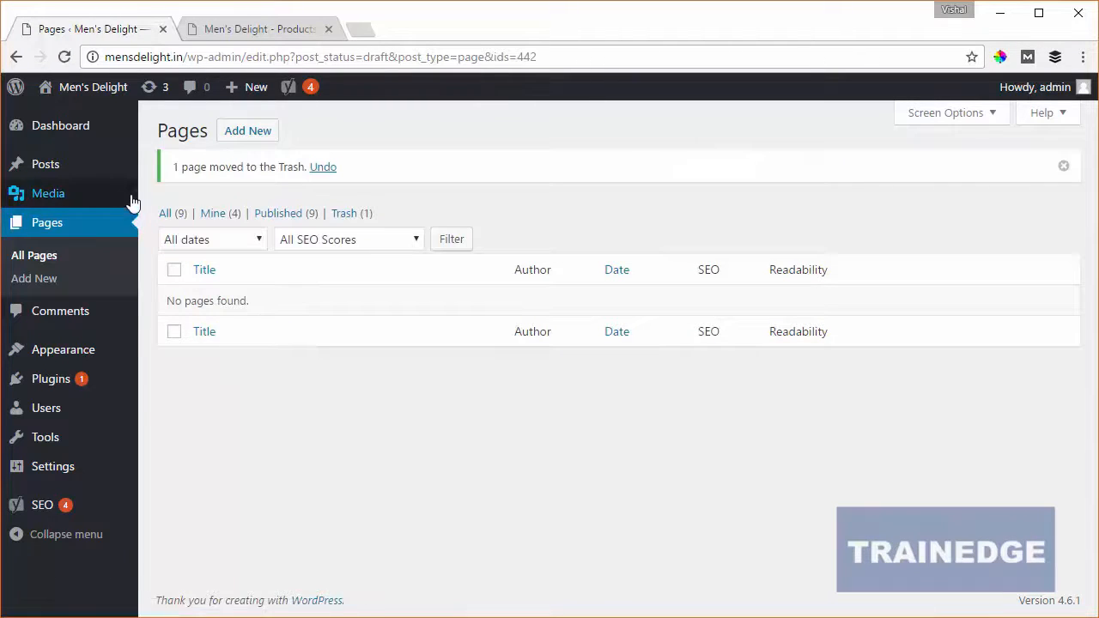
pyautogui.click(43, 255)
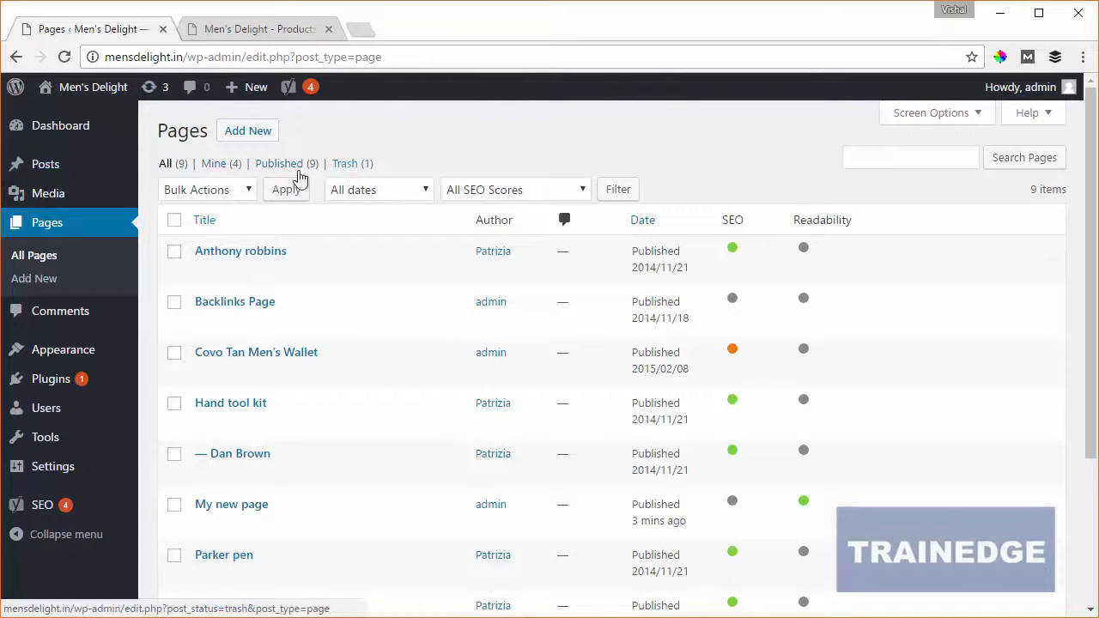
pyautogui.click(346, 165)
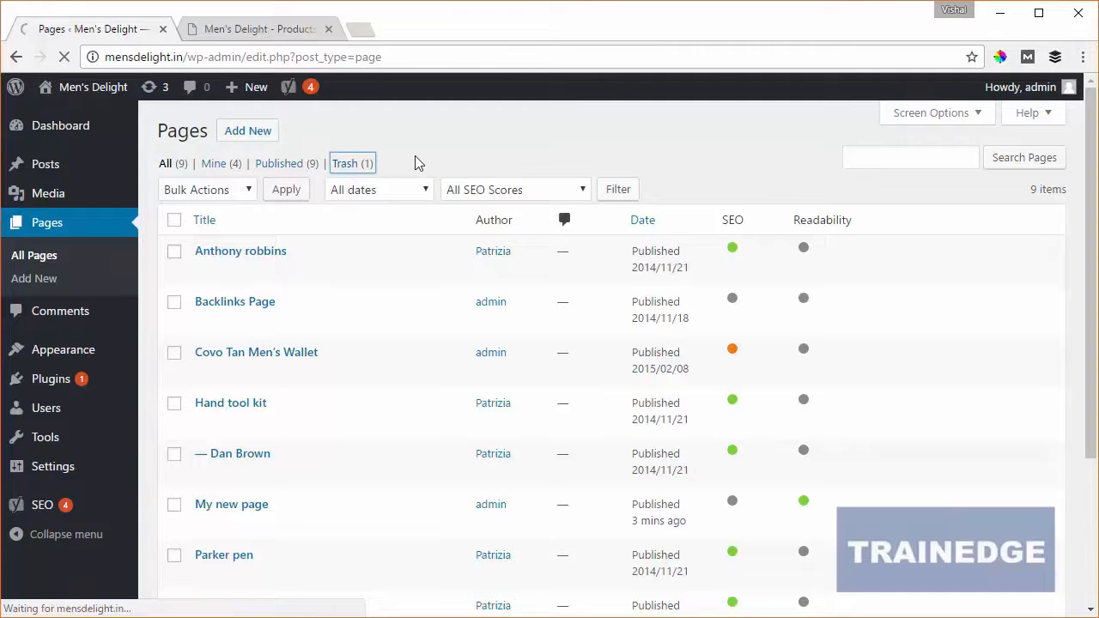
pyautogui.moveTo(248, 276)
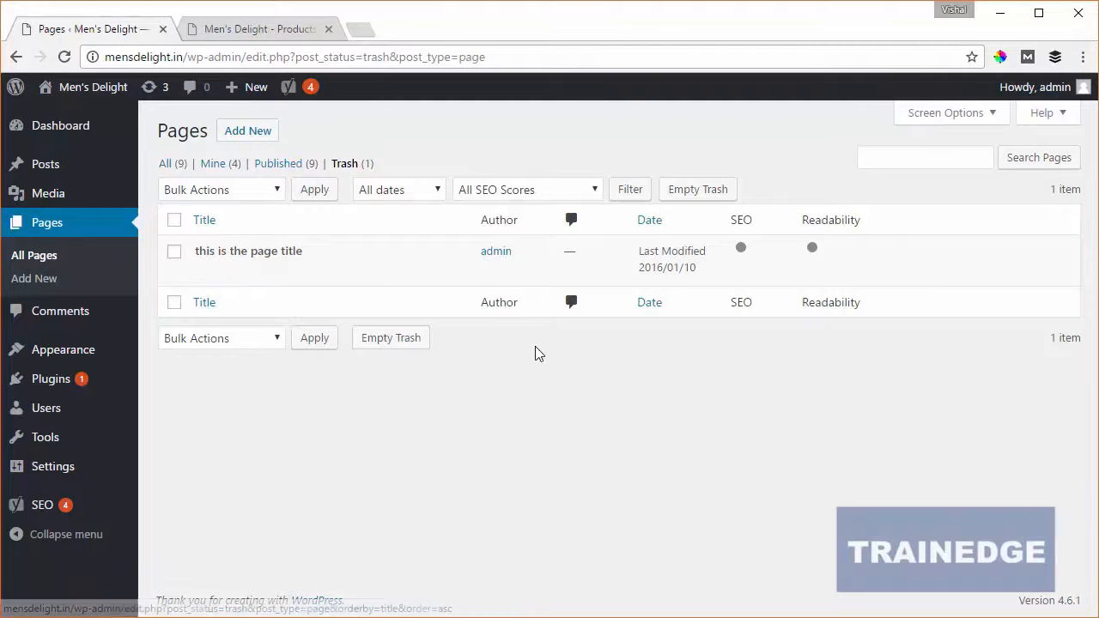
# - Return to the list of all pages, start a new page, and open its visibility setting for editing
pyautogui.click(47, 267)
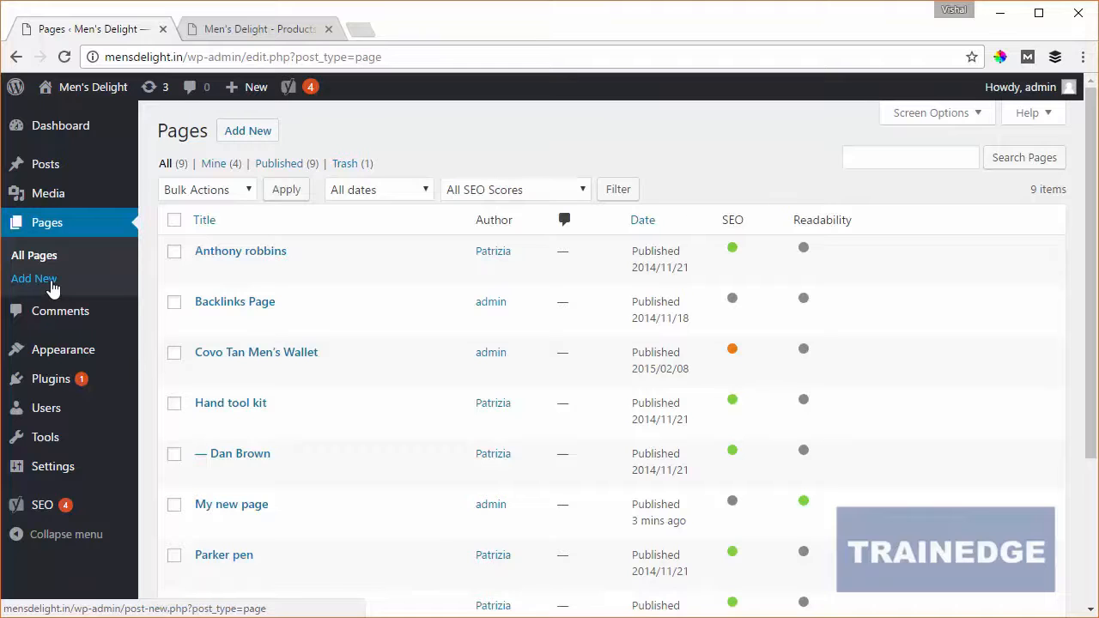
pyautogui.click(50, 284)
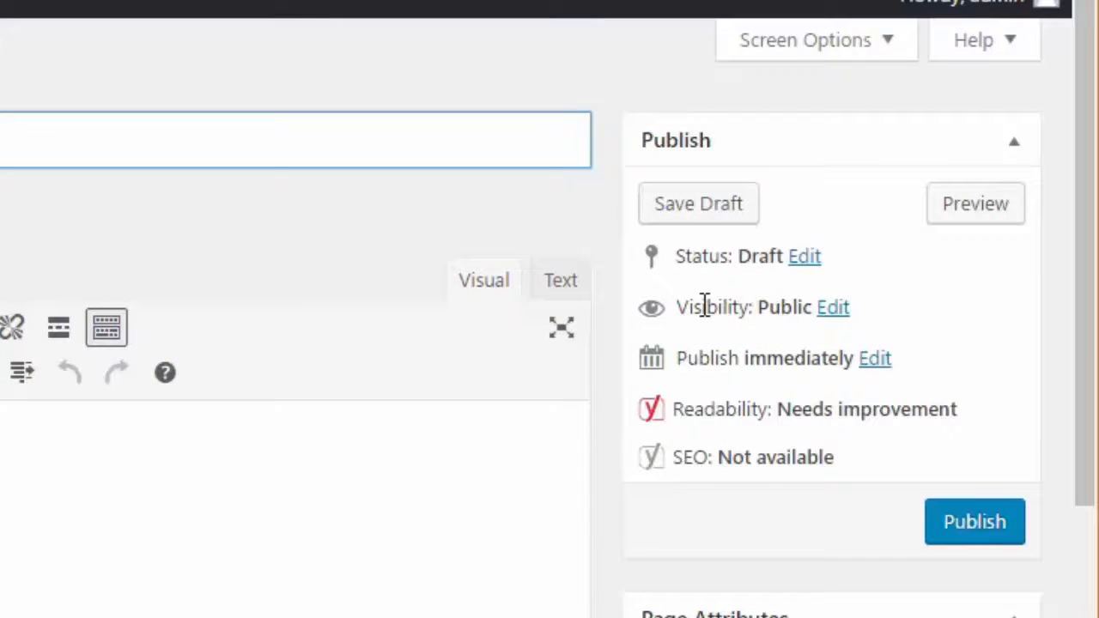
pyautogui.moveTo(702, 308); pyautogui.dragTo(814, 301)
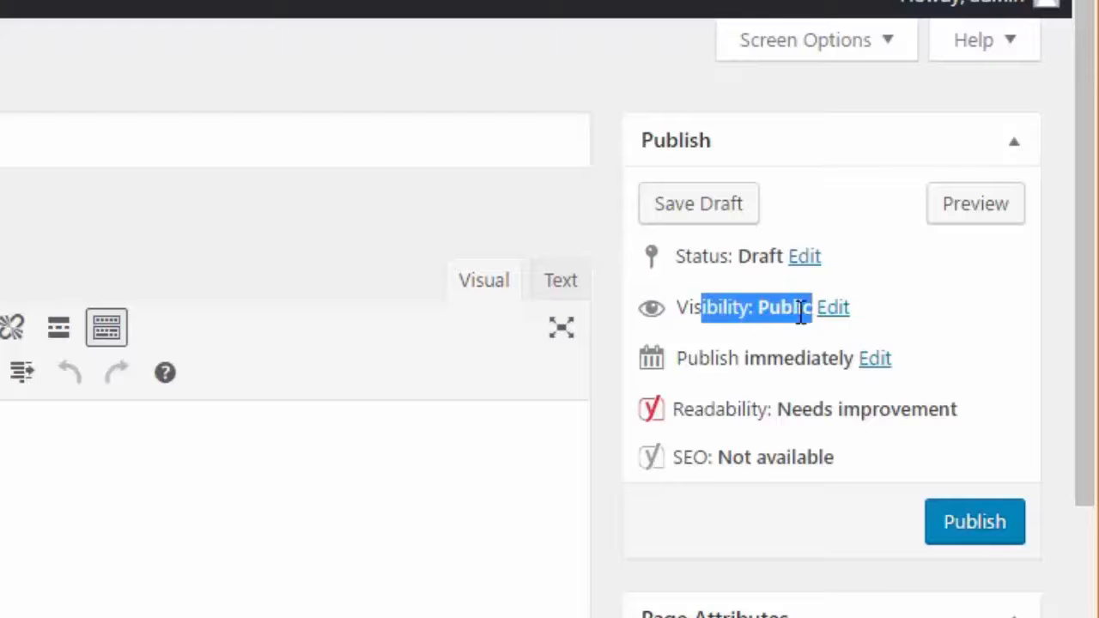
pyautogui.moveTo(678, 309); pyautogui.dragTo(801, 308)
pyautogui.click(834, 309)
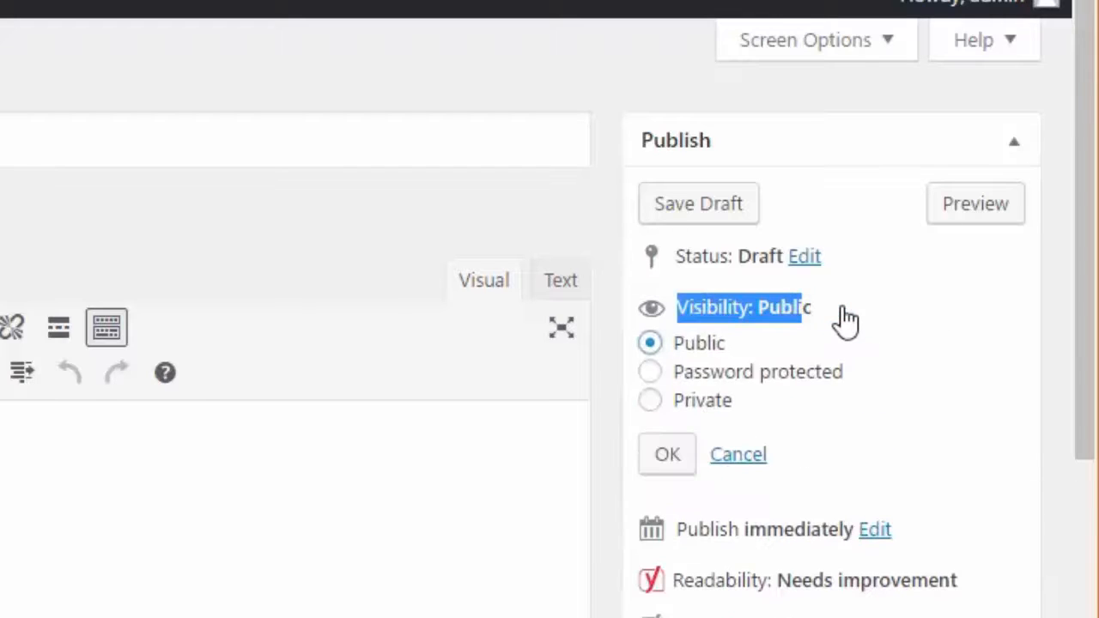
# - Try the Private and Password protected visibility options for the new page, and confirm Public instead
pyautogui.click(676, 401)
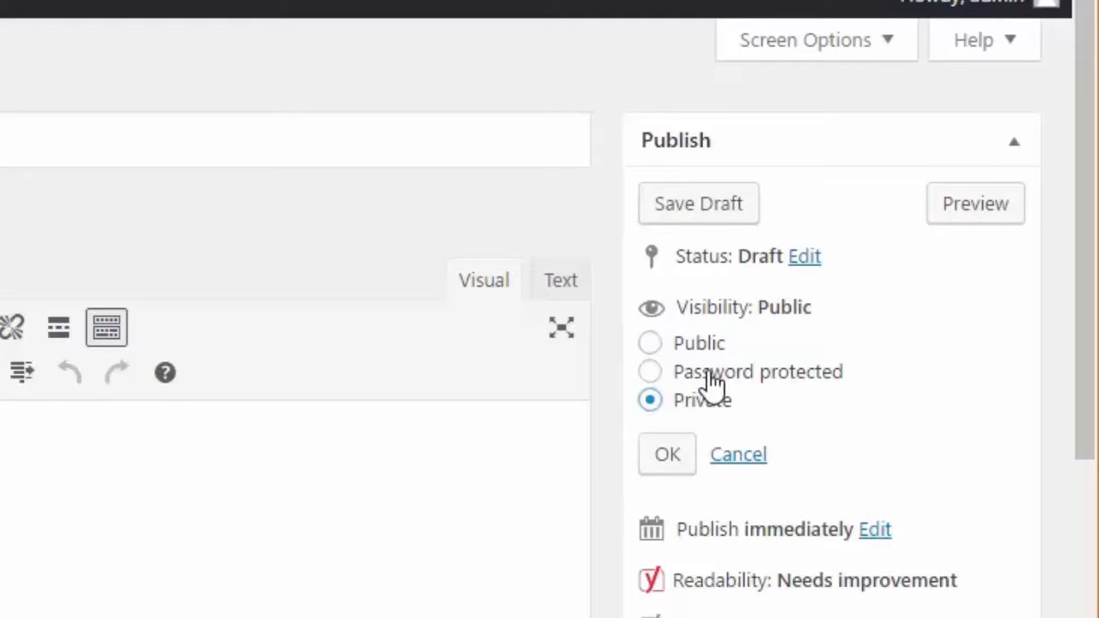
pyautogui.click(711, 378)
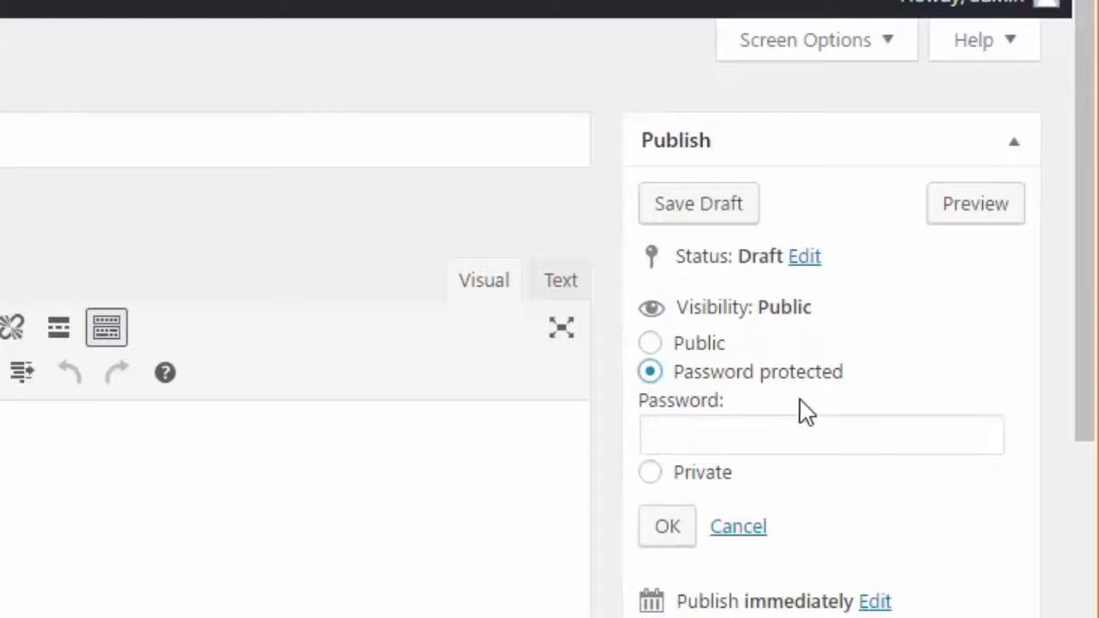
pyautogui.click(769, 427)
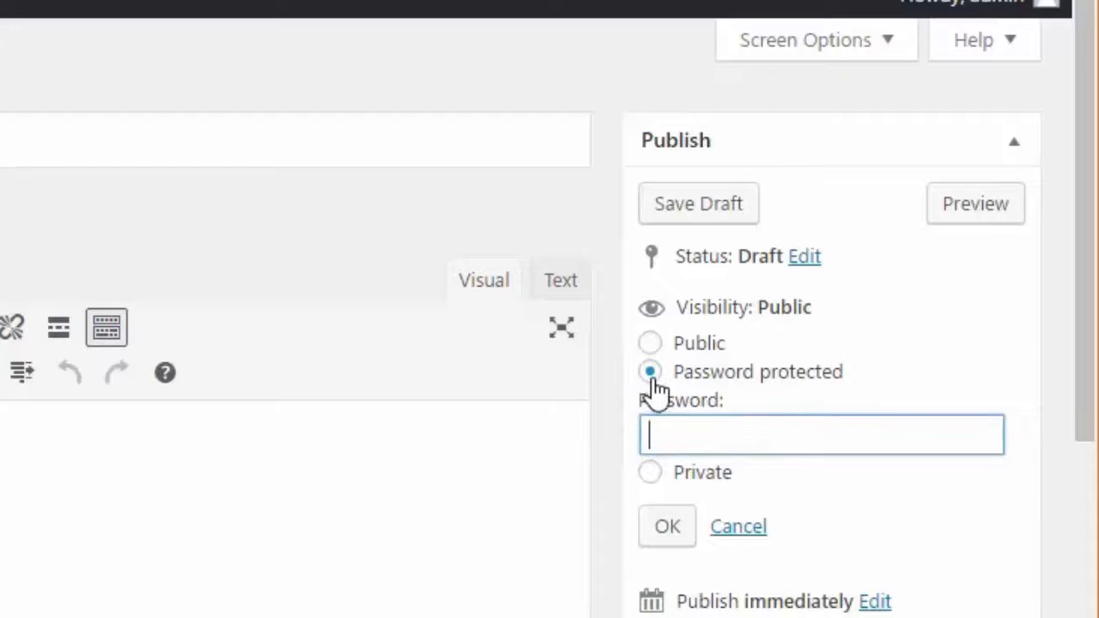
pyautogui.click(650, 478)
pyautogui.click(649, 343)
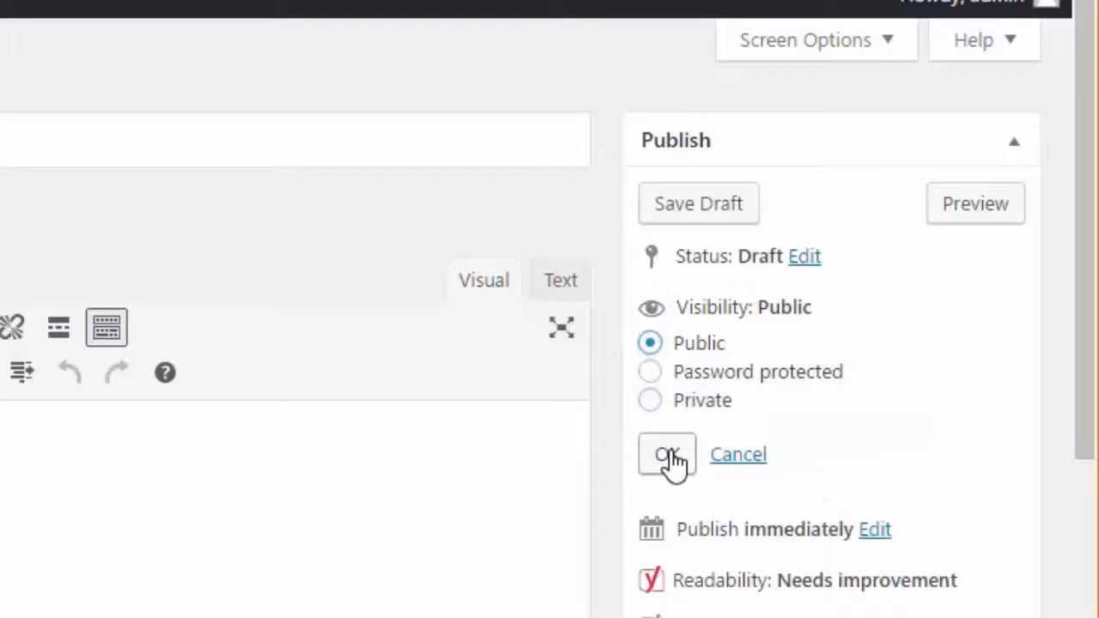
pyautogui.click(669, 455)
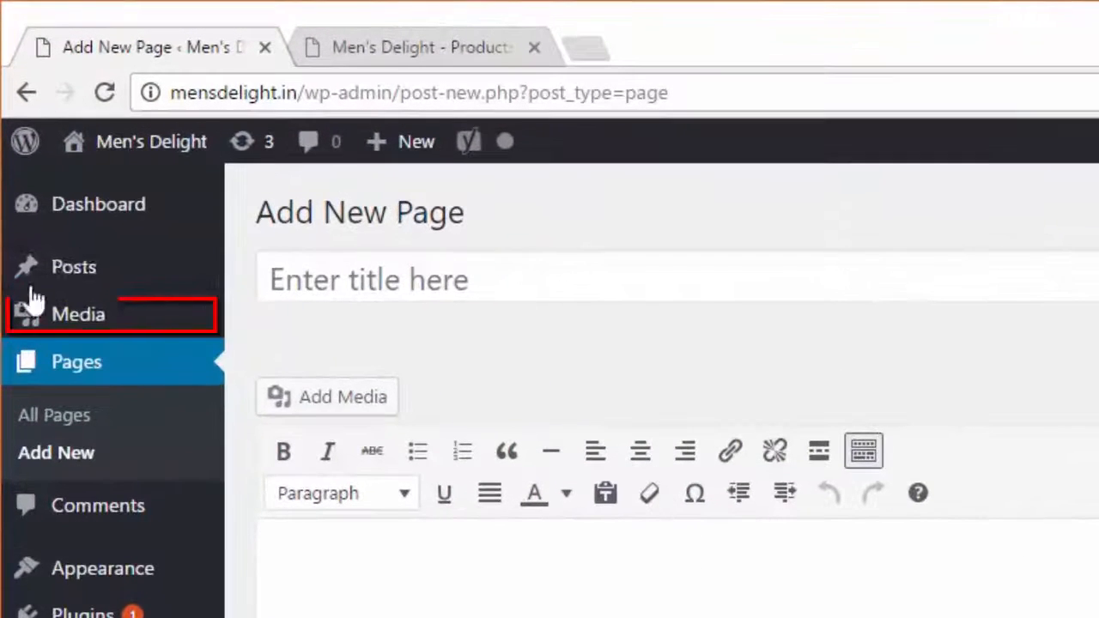
# - Open the media library, look through its images, and open the option for adding new media
pyautogui.moveTo(26, 317)
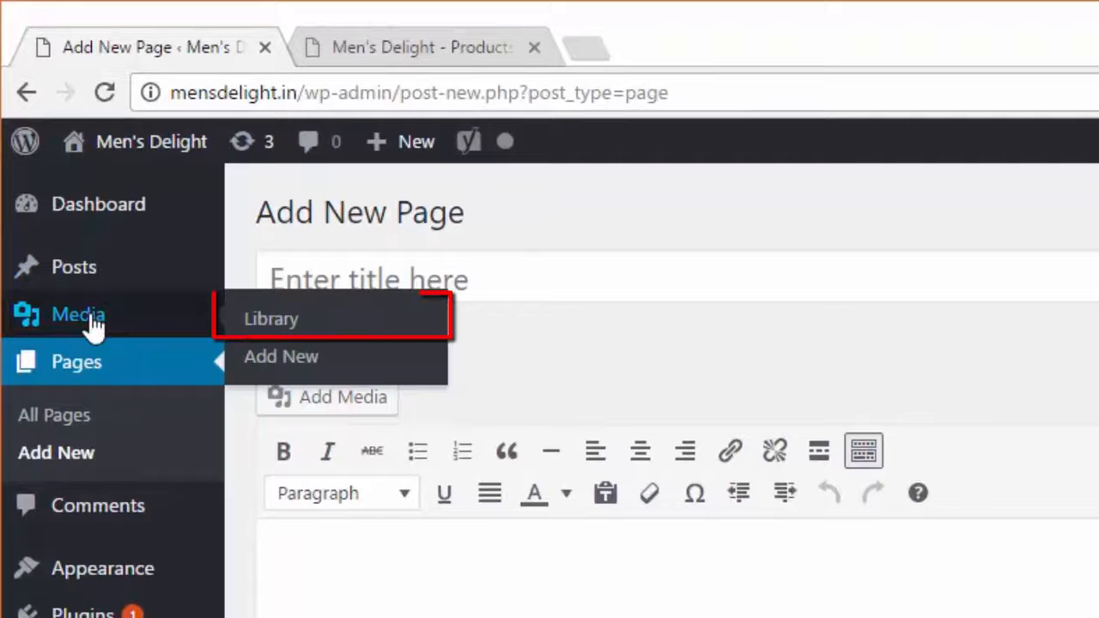
pyautogui.click(277, 325)
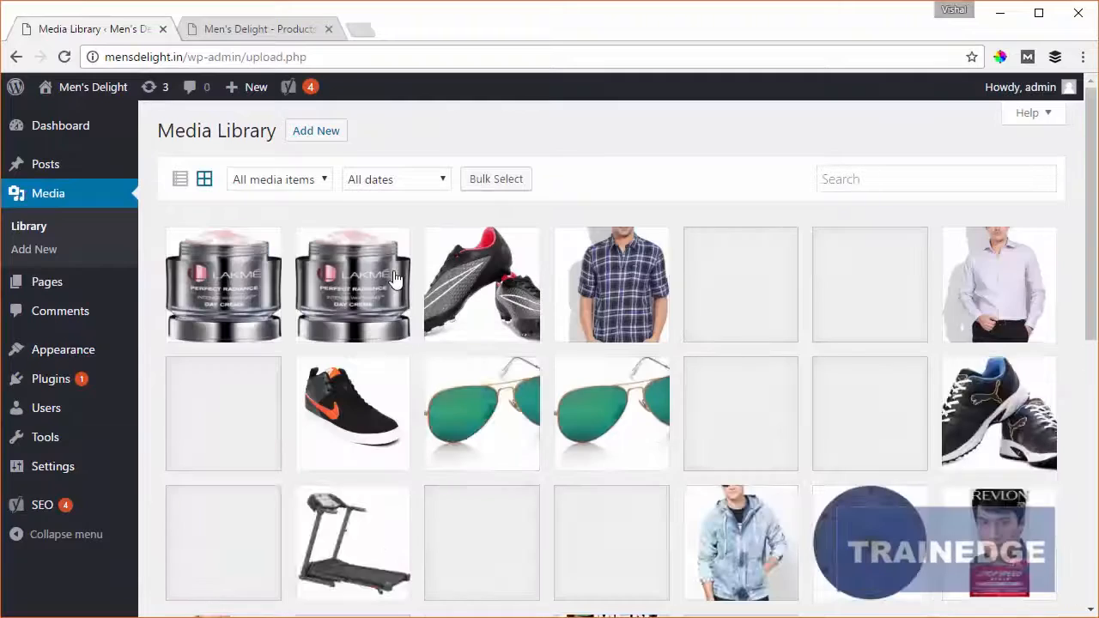
pyautogui.scroll(-2, 756, 245)
pyautogui.moveTo(1091, 273); pyautogui.dragTo(1098, 176)
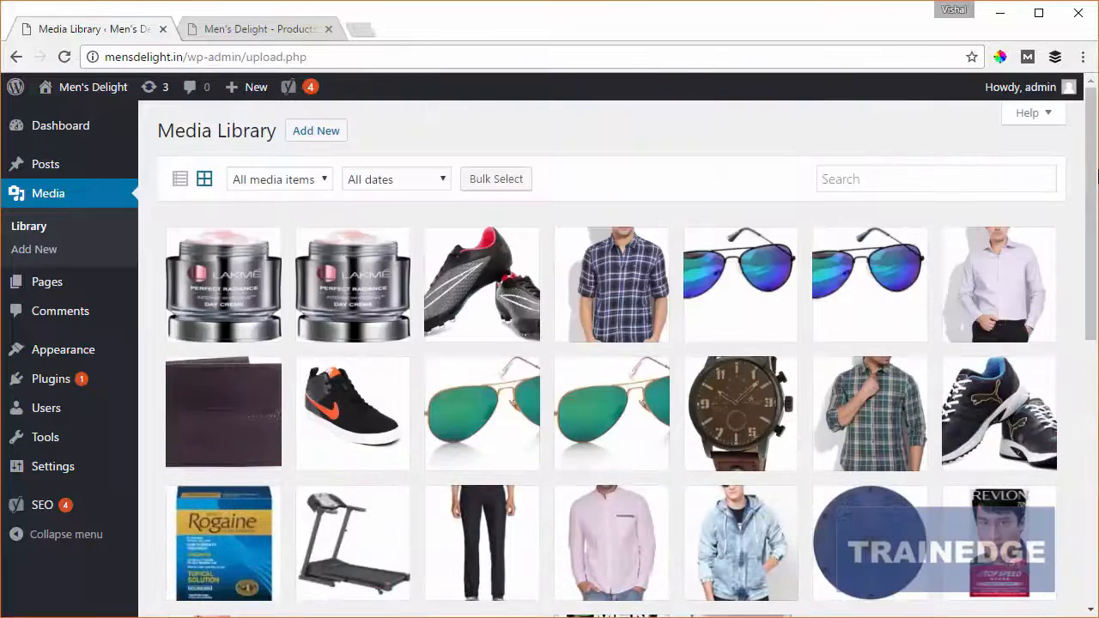
pyautogui.click(317, 133)
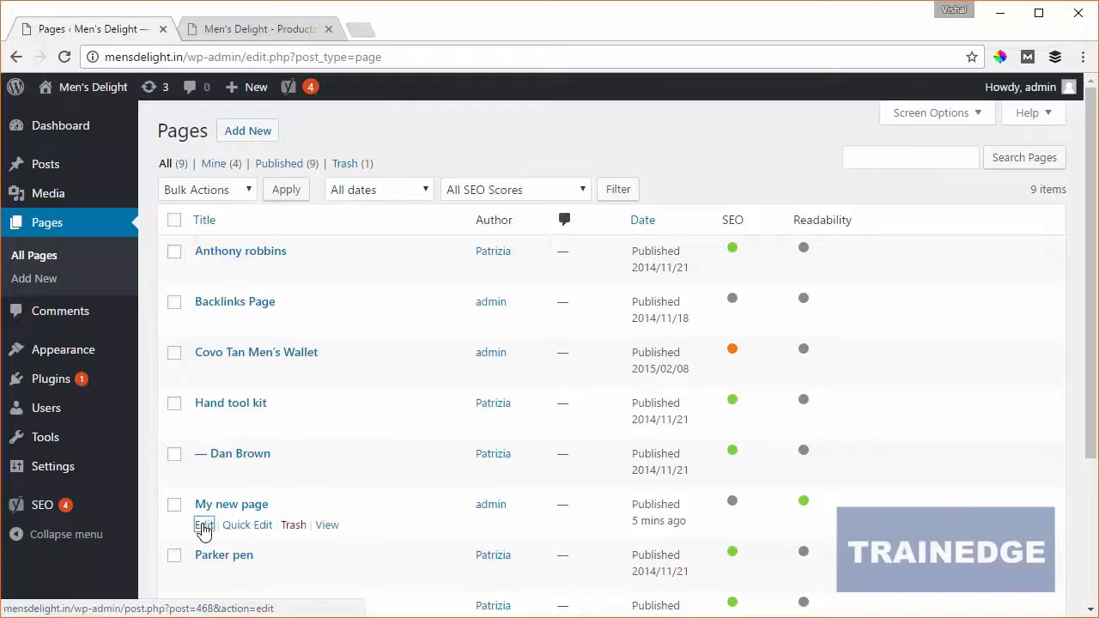
# - Open "My new page" for editing and add an empty line below the Philips trimmer heading
pyautogui.click(203, 524)
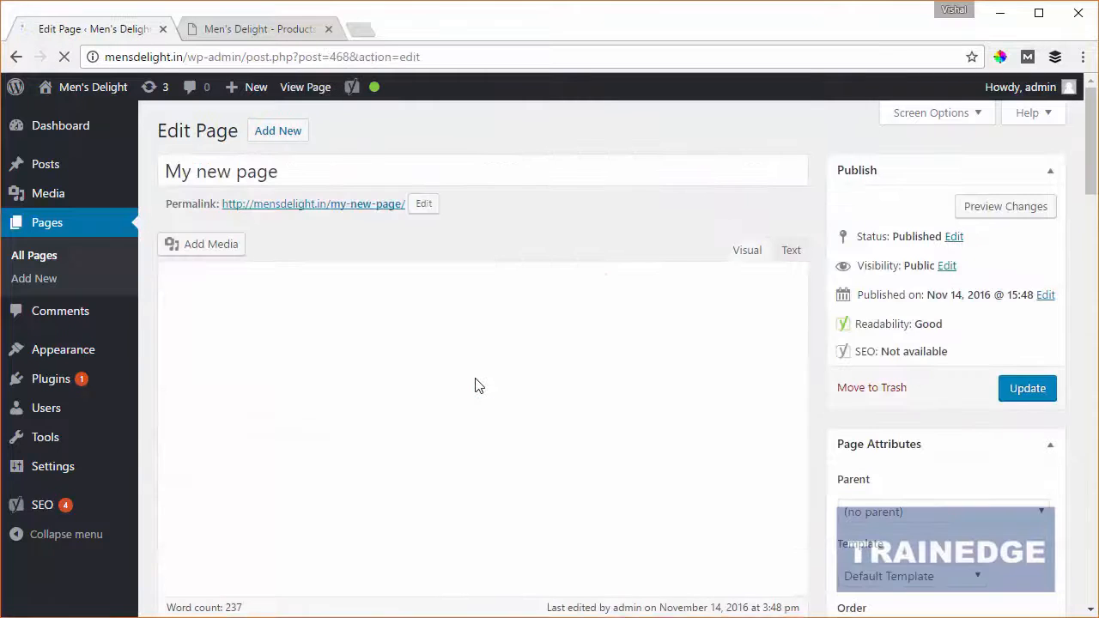
pyautogui.scroll(-2, 515, 403)
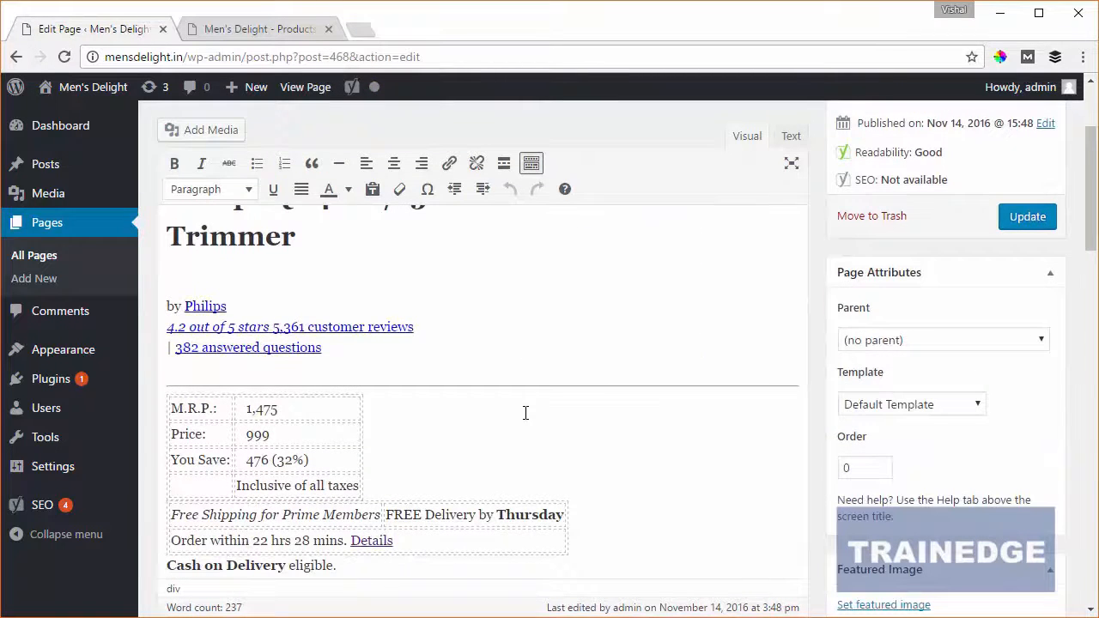
pyautogui.click(391, 262)
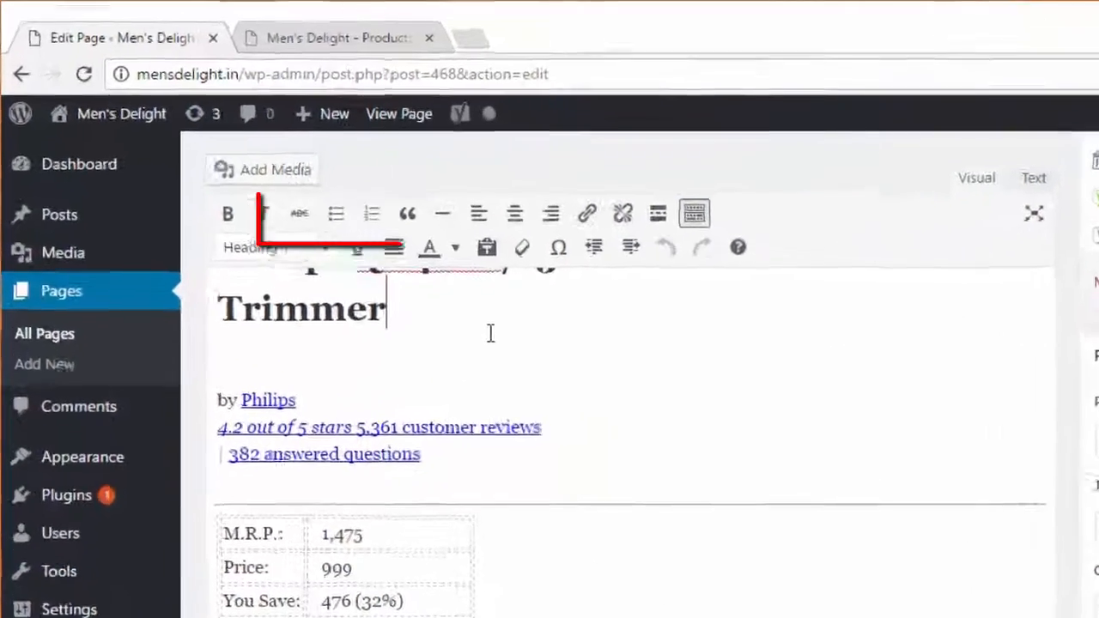
pyautogui.press('Return')
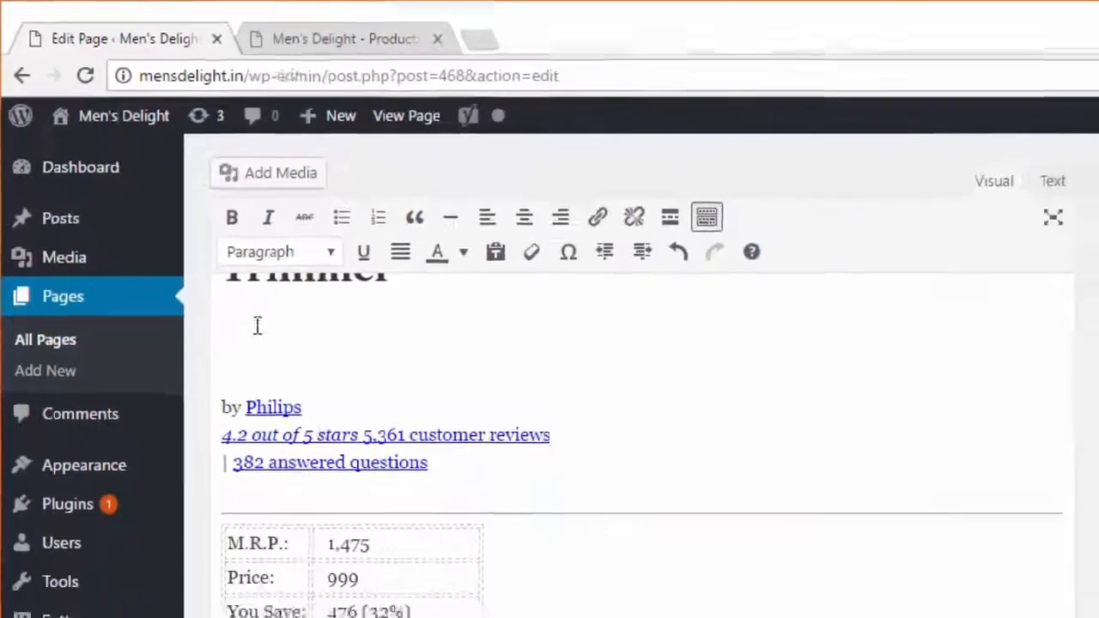
# - Insert the black and red Philips trimmer photo from the media library into the page below the heading
pyautogui.click(268, 173)
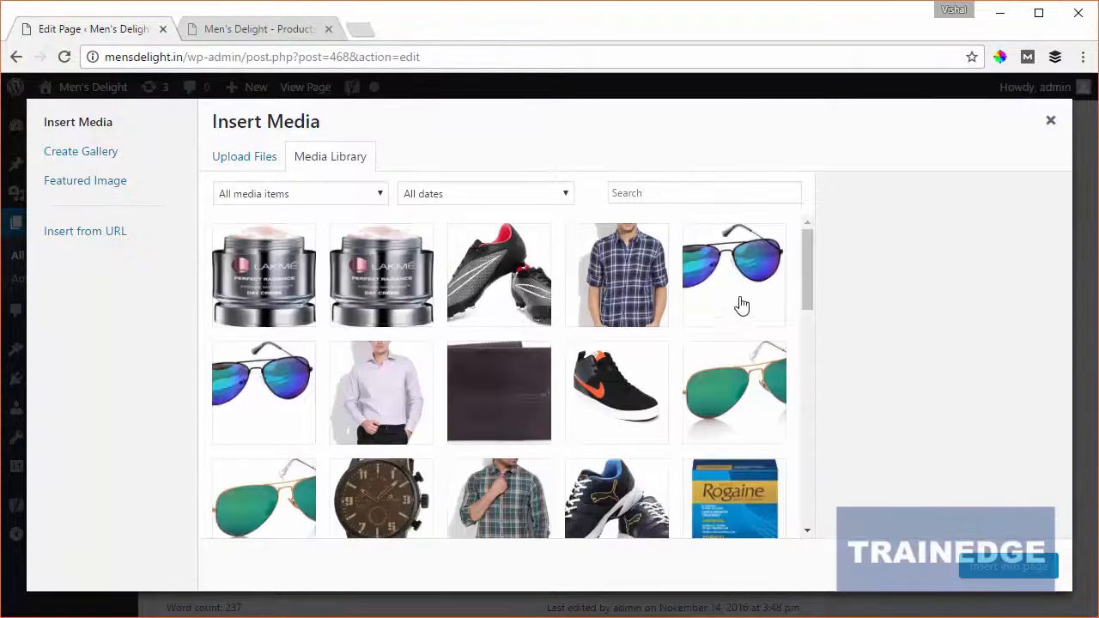
pyautogui.moveTo(807, 267); pyautogui.dragTo(809, 379)
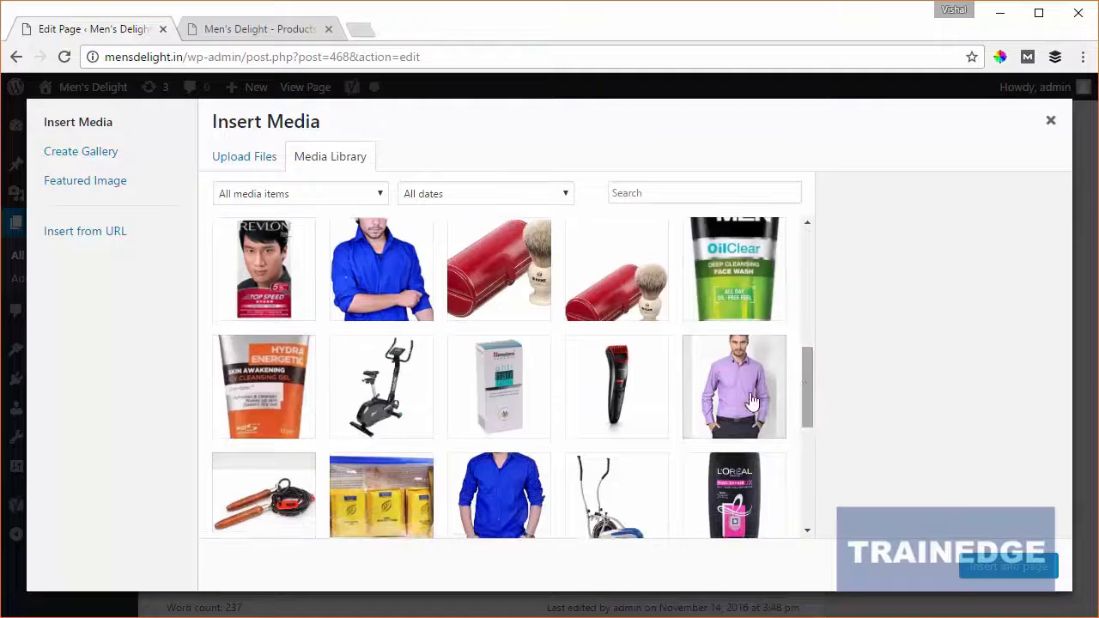
pyautogui.click(646, 382)
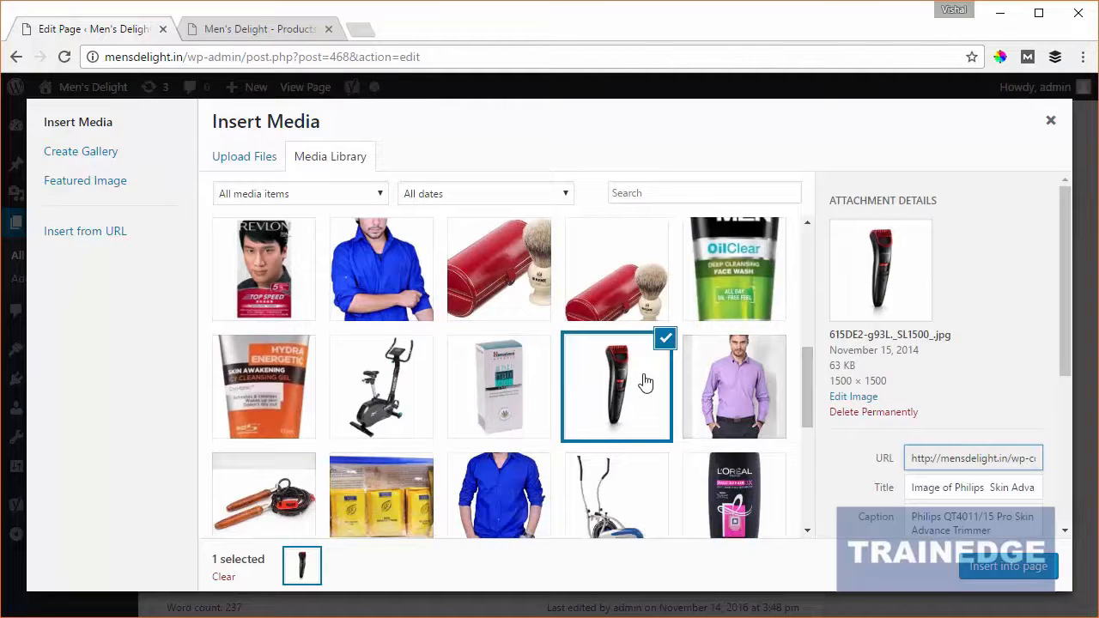
pyautogui.click(1008, 566)
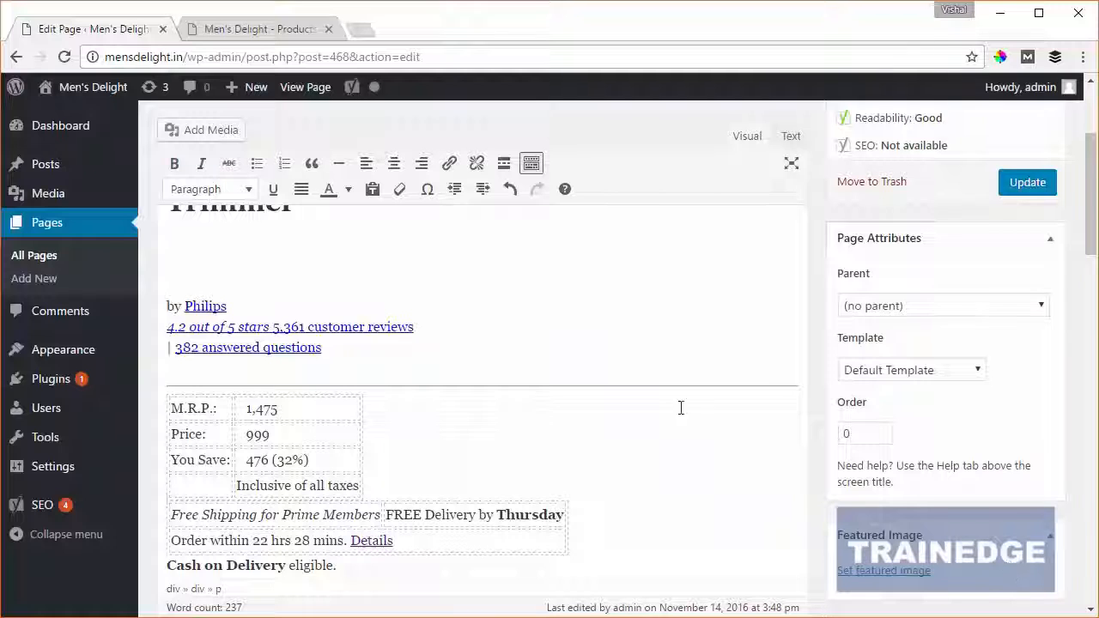
# - Update the page and view it in a new browser tab, checking the inserted trimmer image
pyautogui.click(1027, 182)
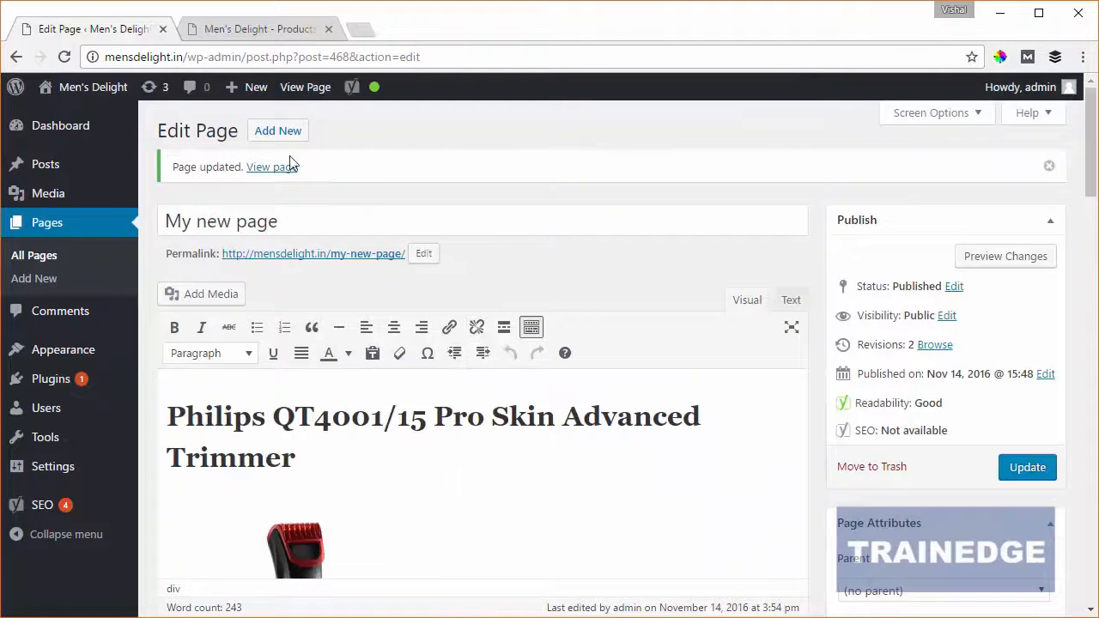
pyautogui.rightClick(290, 171)
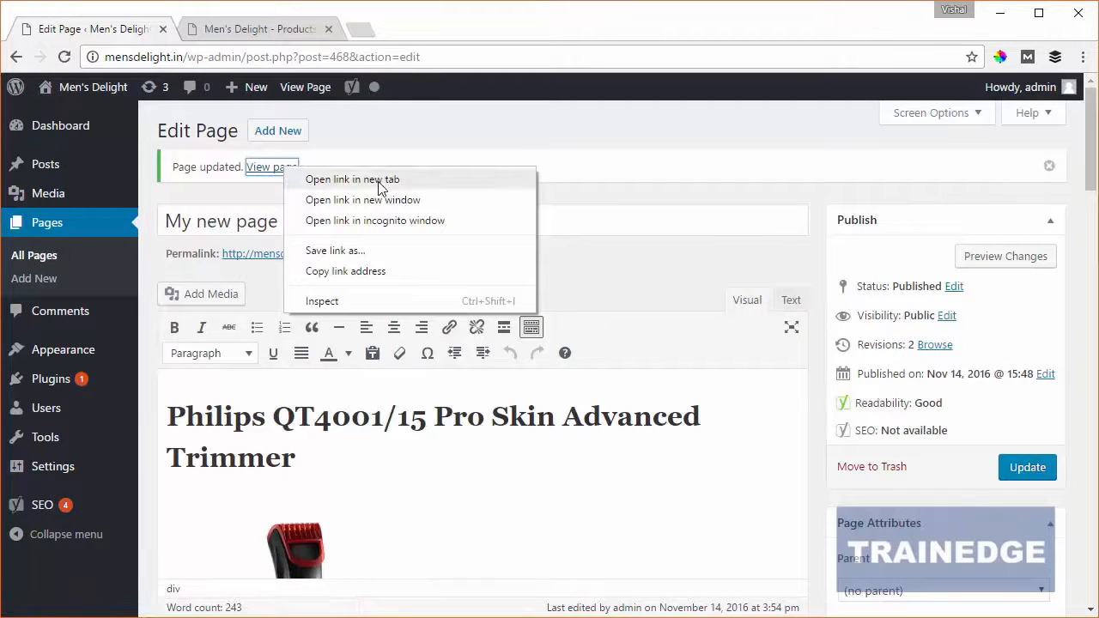
pyautogui.click(352, 180)
pyautogui.hotkey('ctrl', 'Tab')
pyautogui.scroll(-5, 267, 226)
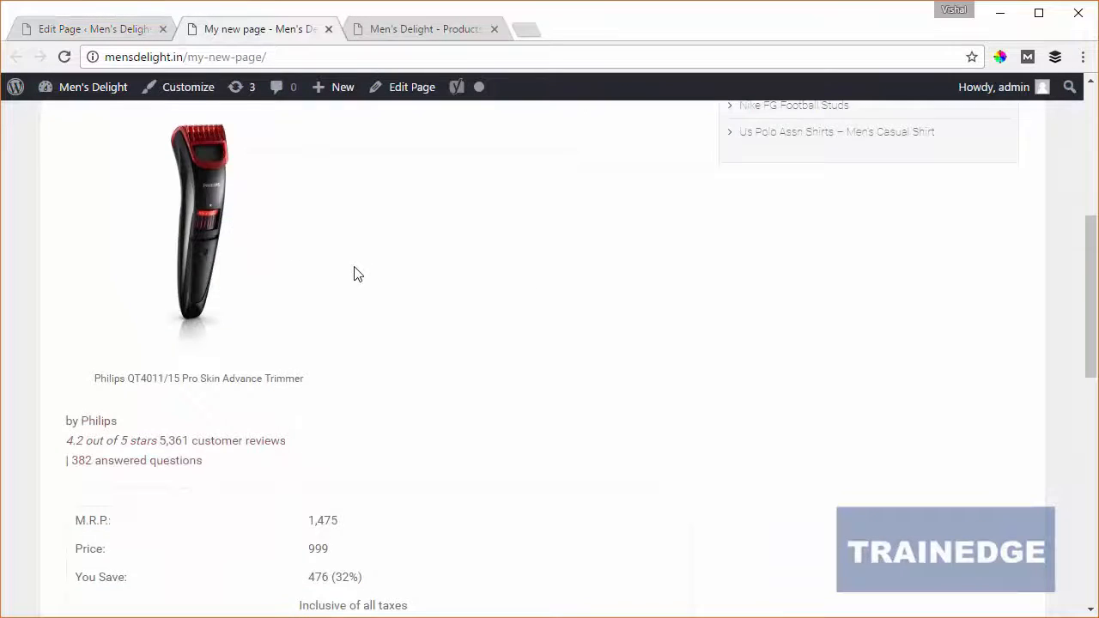